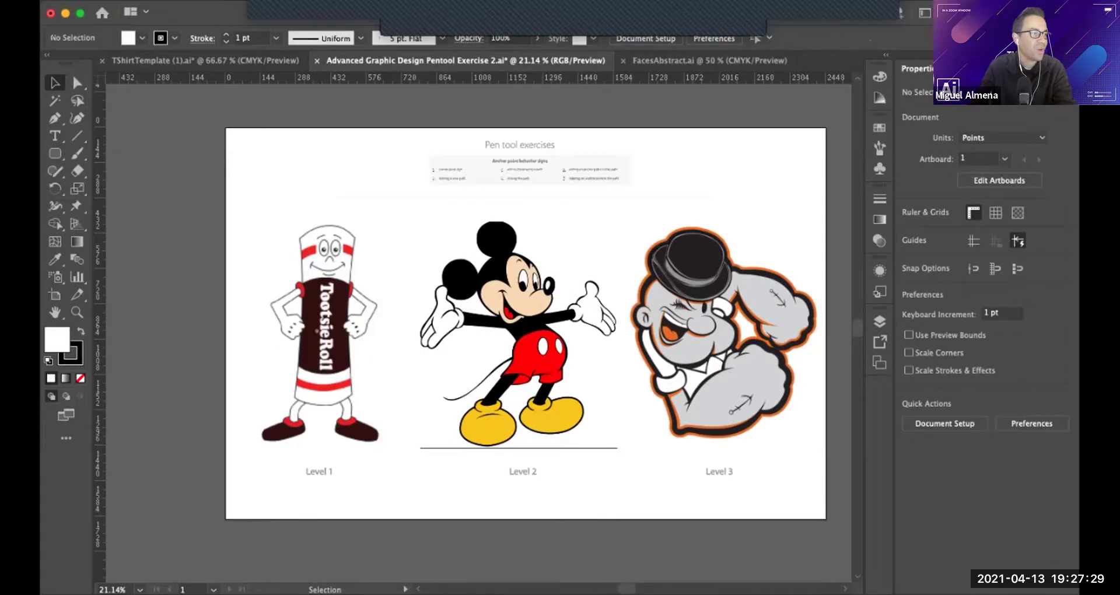
Paste the Mickey Mouse artwork and position it on the empty canvas beside the artboard.
scroll(472, 327, "right", 10)
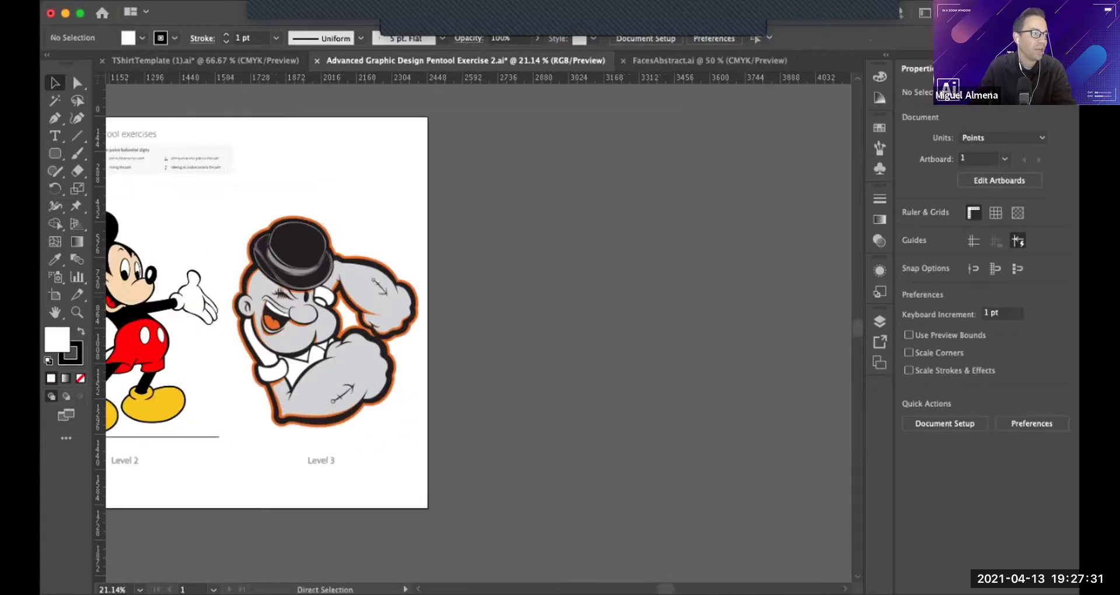
key("ctrl+v")
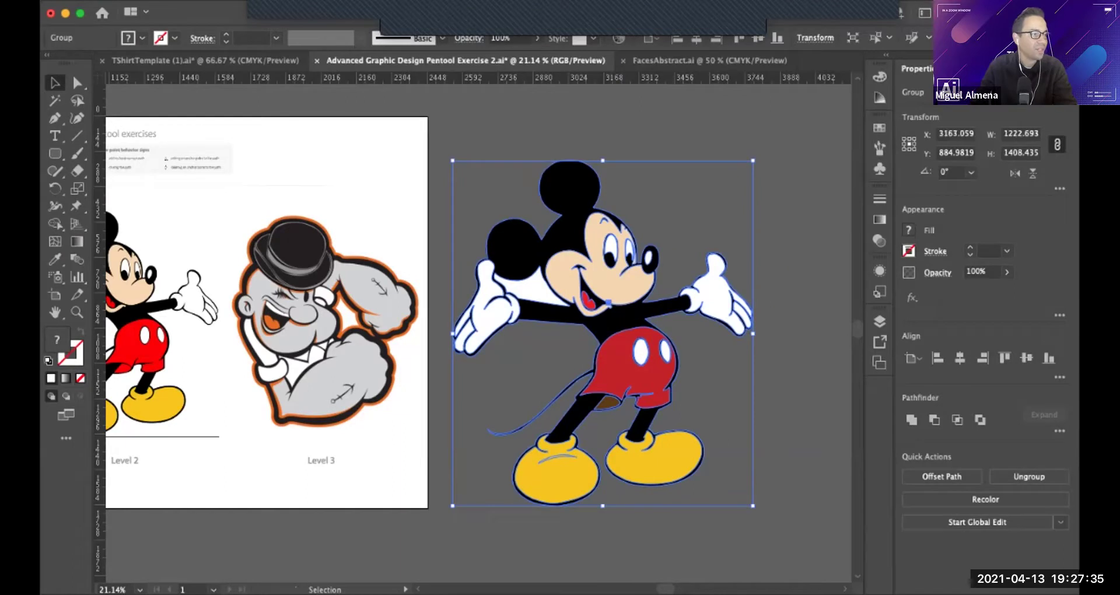
left_click_drag(606, 327, 640, 317)
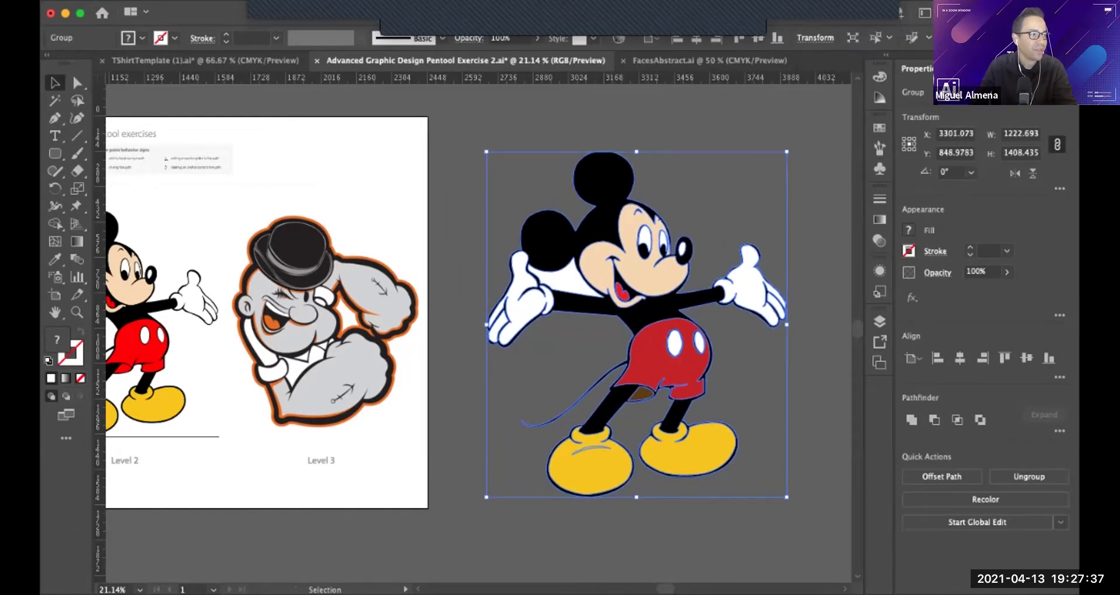
left_click(813, 397)
left_click(652, 380, "super")
left_click_drag(652, 381, 845, 411)
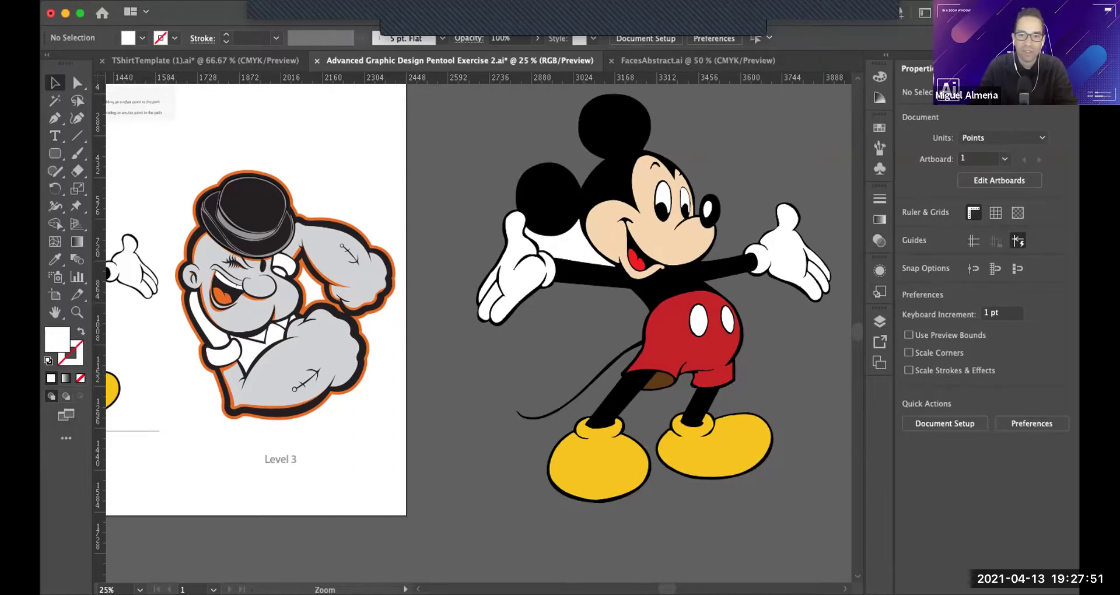
Ungroup the pasted Mickey Mouse artwork.
scroll(147, 363, "down", 1)
left_click(499, 344)
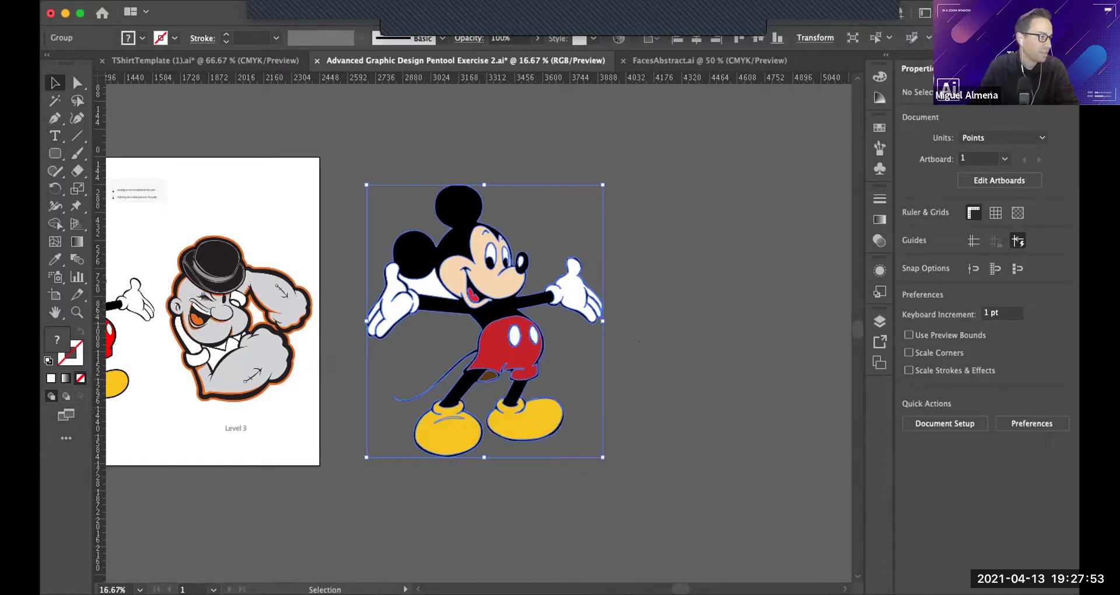
right_click(483, 318)
left_click(513, 440)
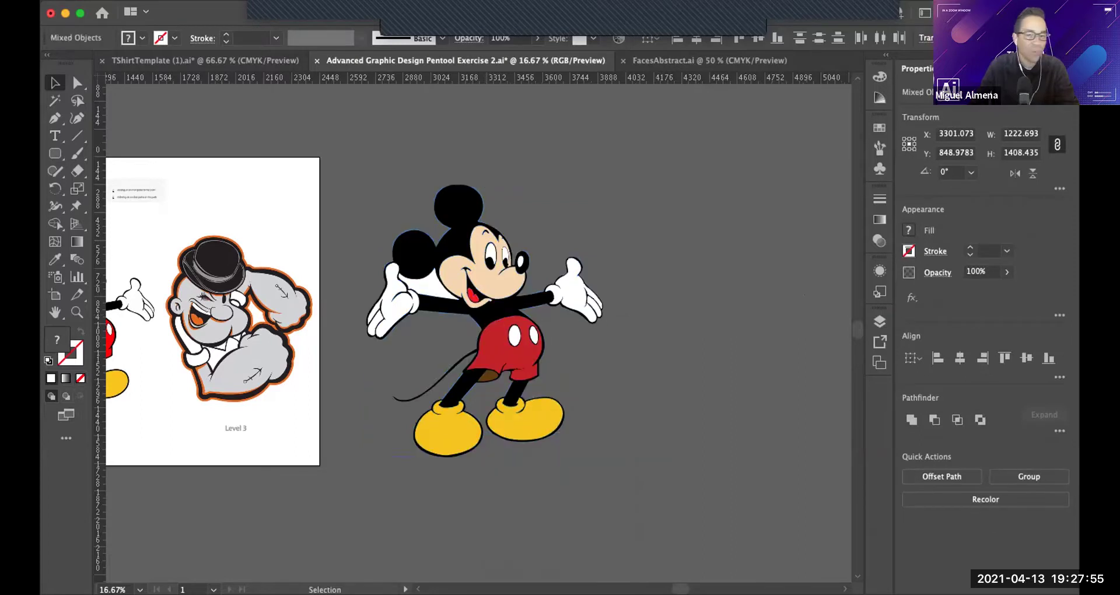
Move the black silhouette shape out from behind Mickey's coloured parts so it sits beside them.
scroll(478, 326, "right", 2)
key("super+z")
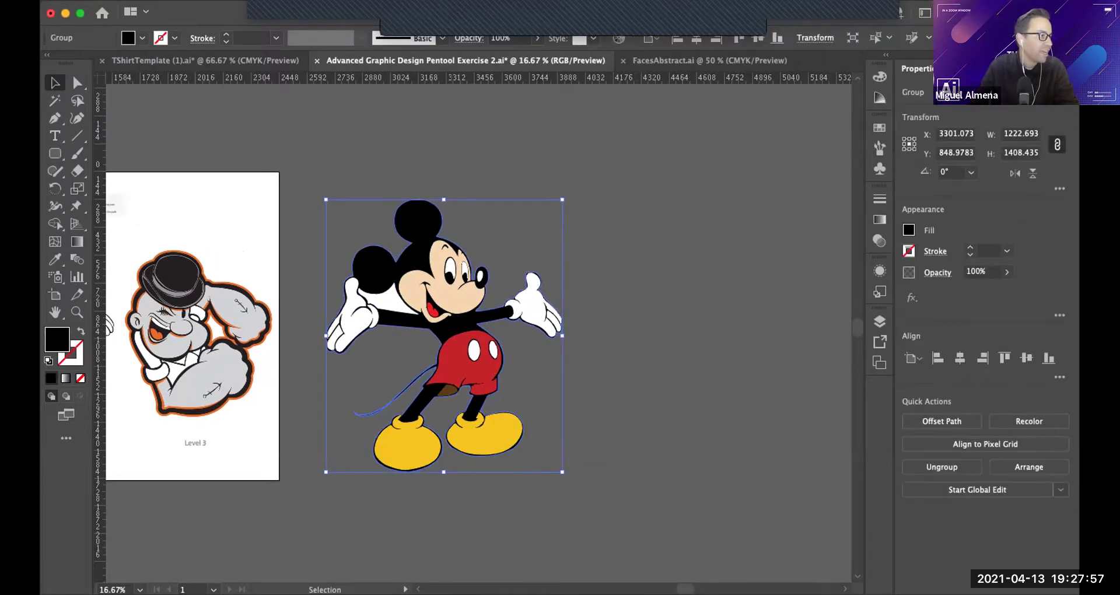
left_click_drag(458, 321, 722, 321)
left_click(808, 396)
scroll(808, 396, "right", 2)
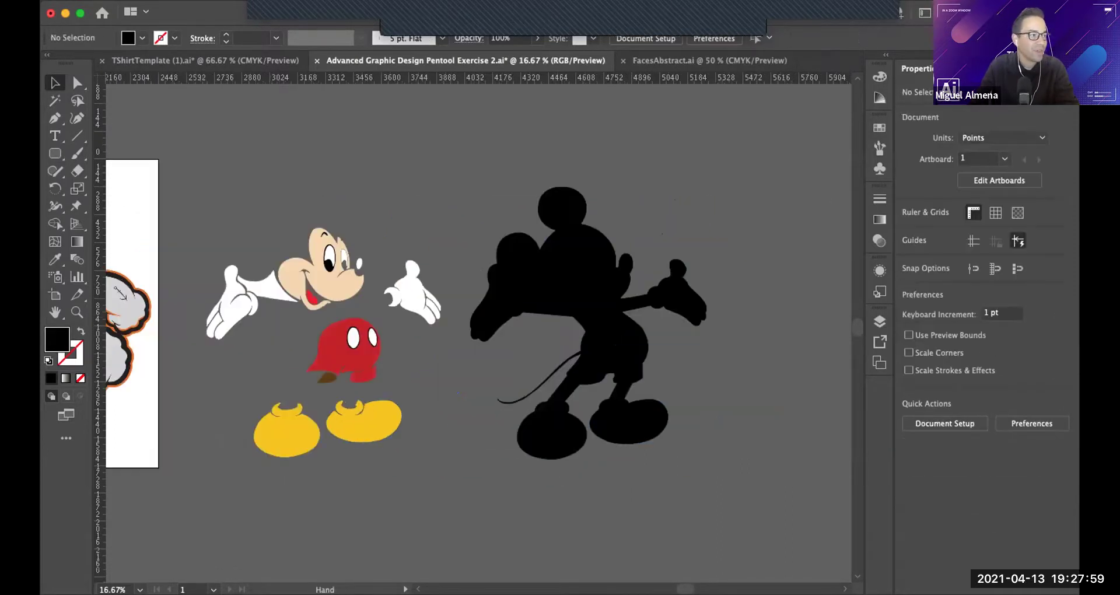
Inspect the shape and edges of the separated black silhouette up close.
left_click_drag(587, 357, 833, 398)
left_click(669, 356, "super")
left_click(594, 411, "super")
left_click_drag(681, 411, 744, 522)
key("super+minus")
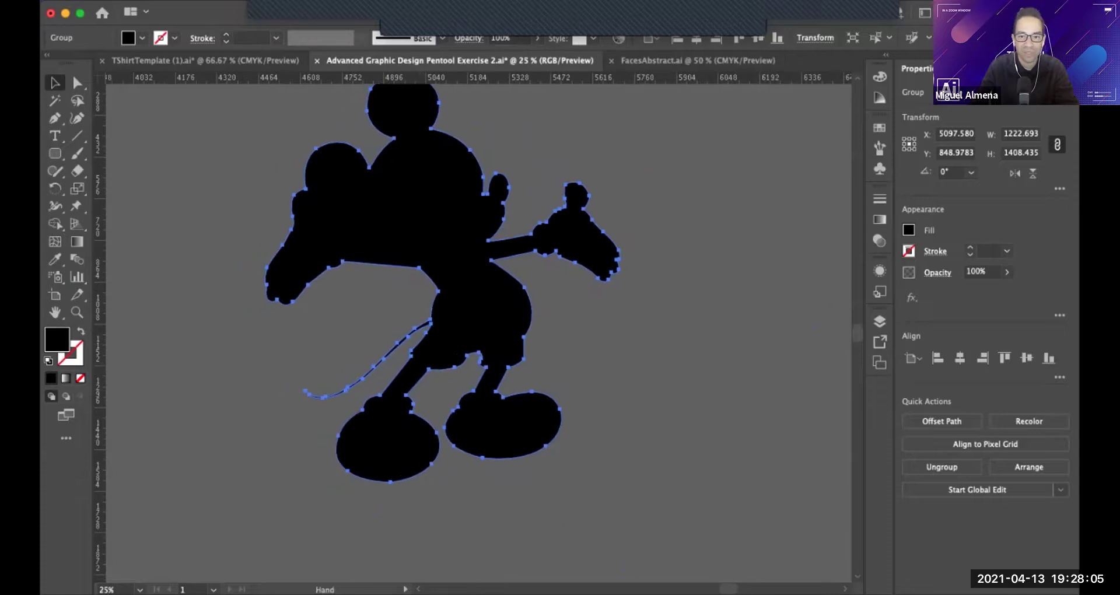
left_click_drag(84, 257, 117, 298)
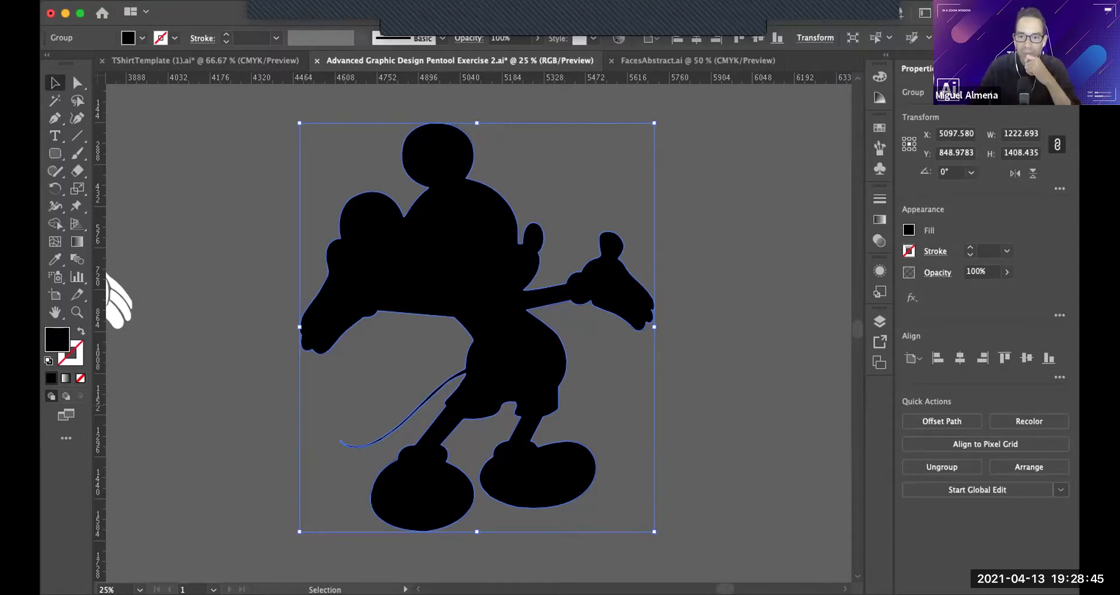
key("super+shift+a")
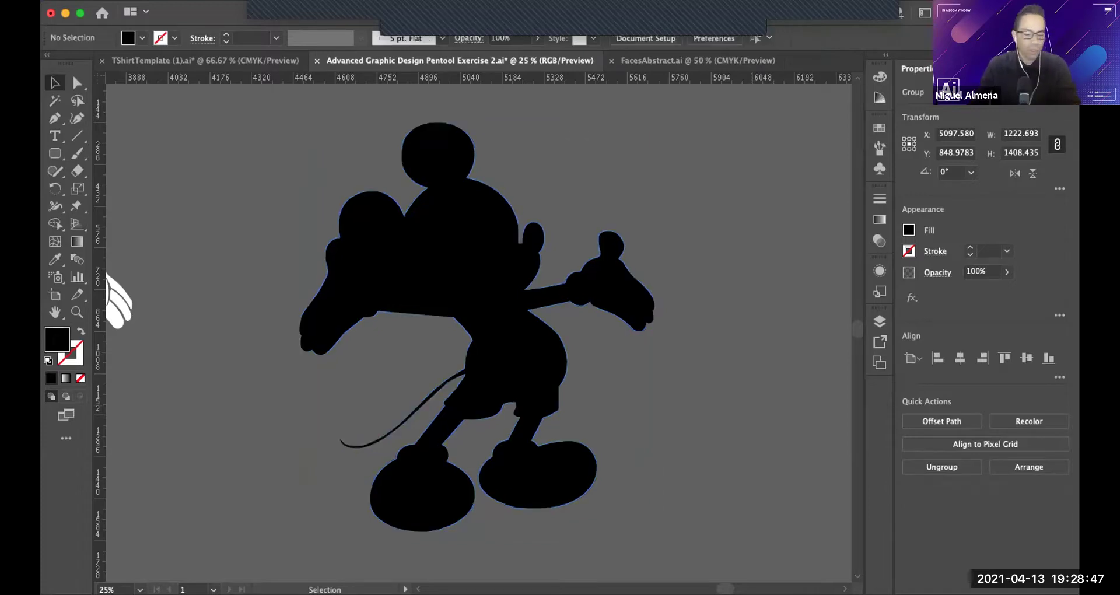
key("super+z")
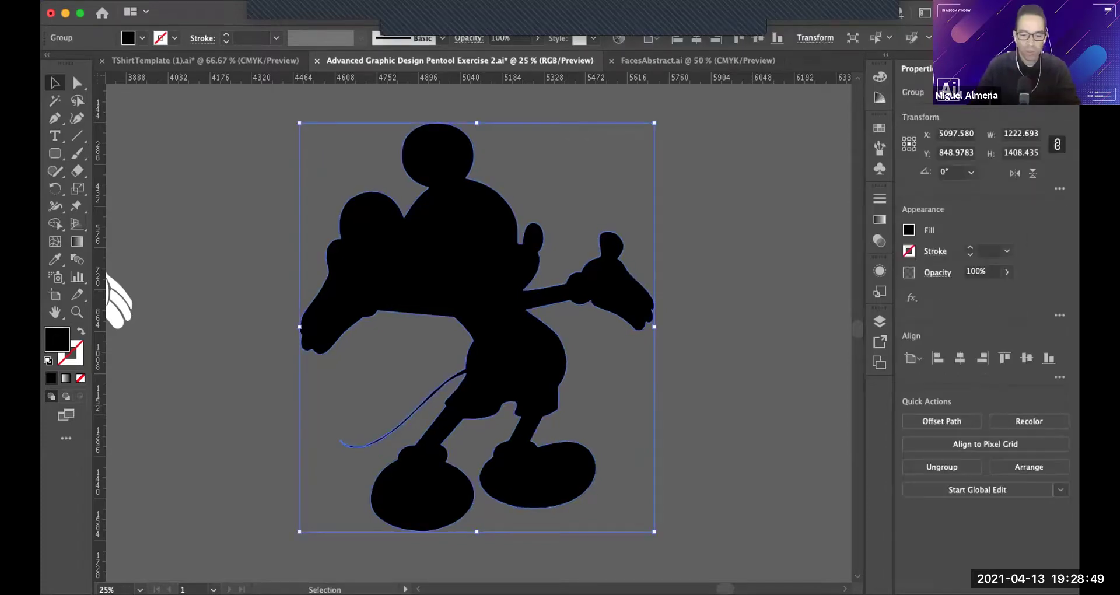
Switch to outline view and examine the silhouette's contour and anchor points.
key("super+y")
key("super+shift+a")
left_click(506, 222, "super")
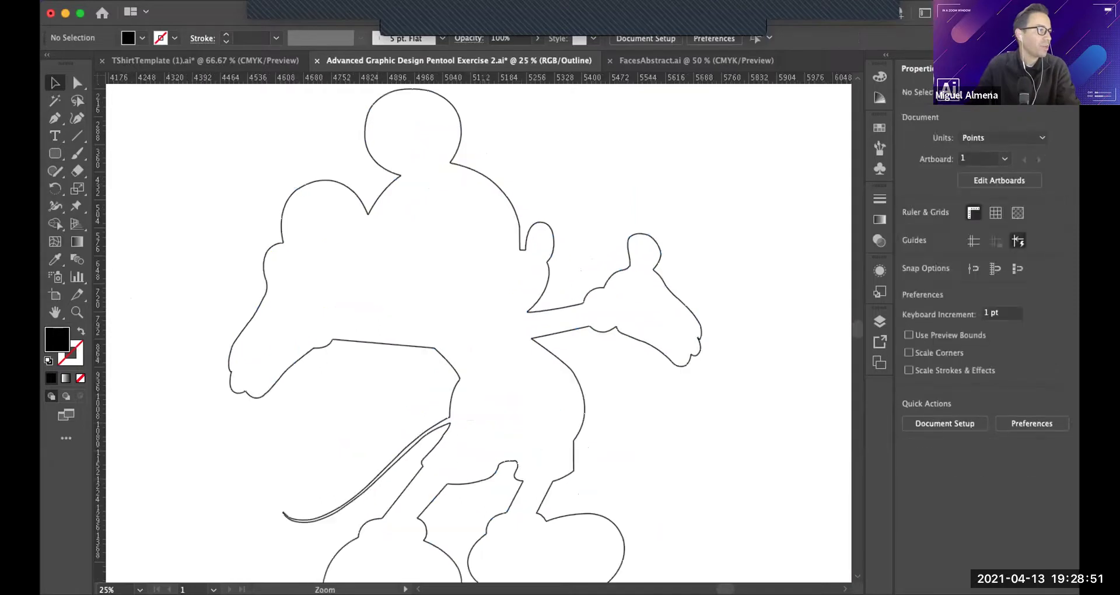
left_click_drag(505, 222, 570, 216)
left_click_drag(577, 167, 616, 202)
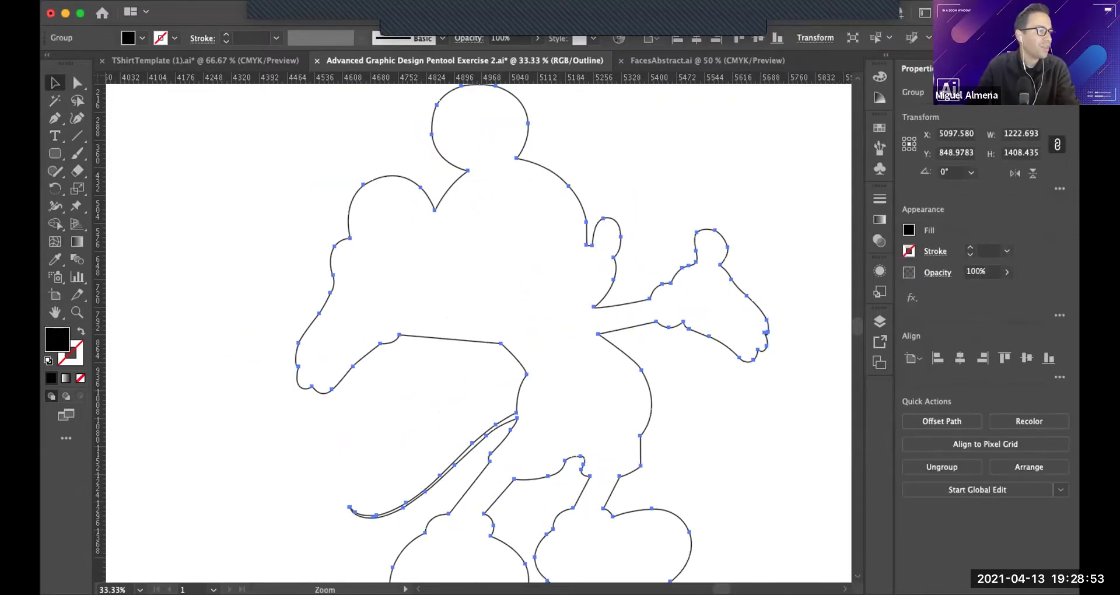
key("super+minus")
left_click_drag(548, 327, 529, 347)
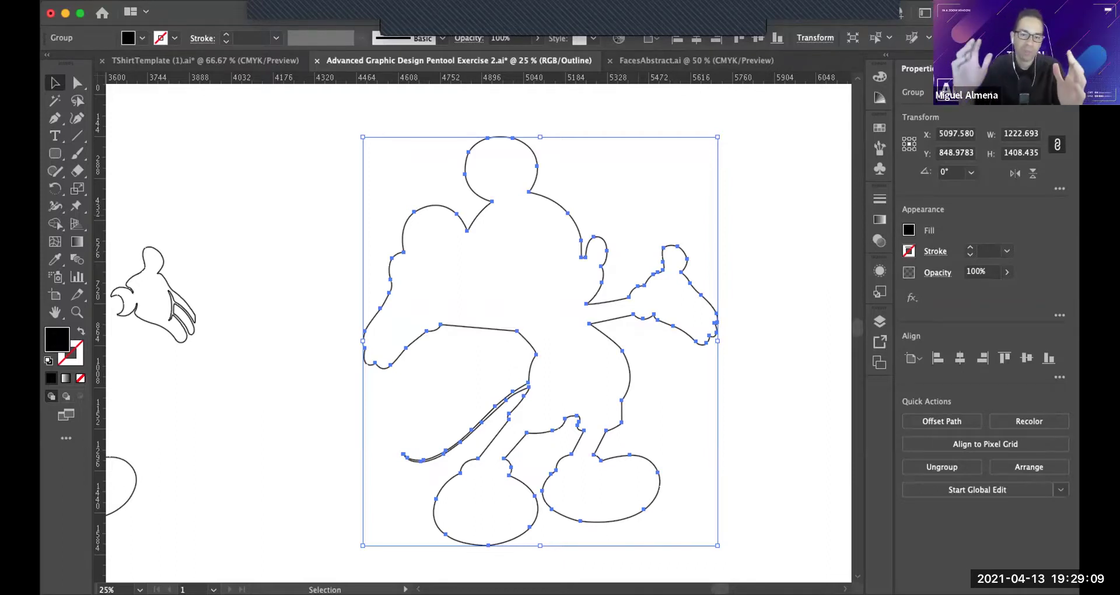
key("super+shift+a")
key("space")
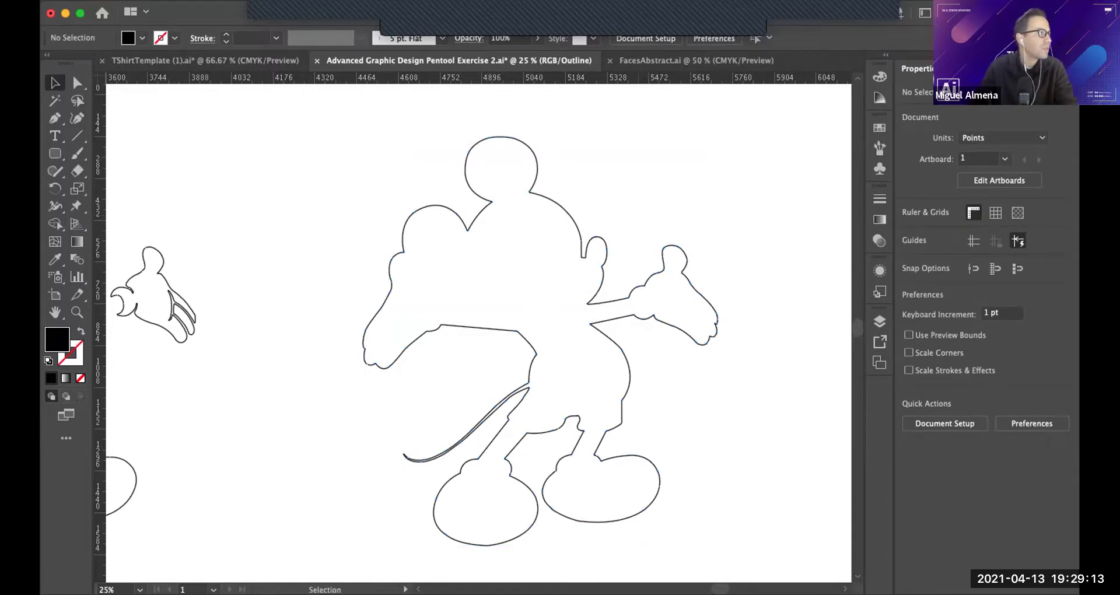
Check the T-shirt template document, then open the recent file PenTool_Exercise_Part 4_Shapes (5).ai.
left_click(205, 60)
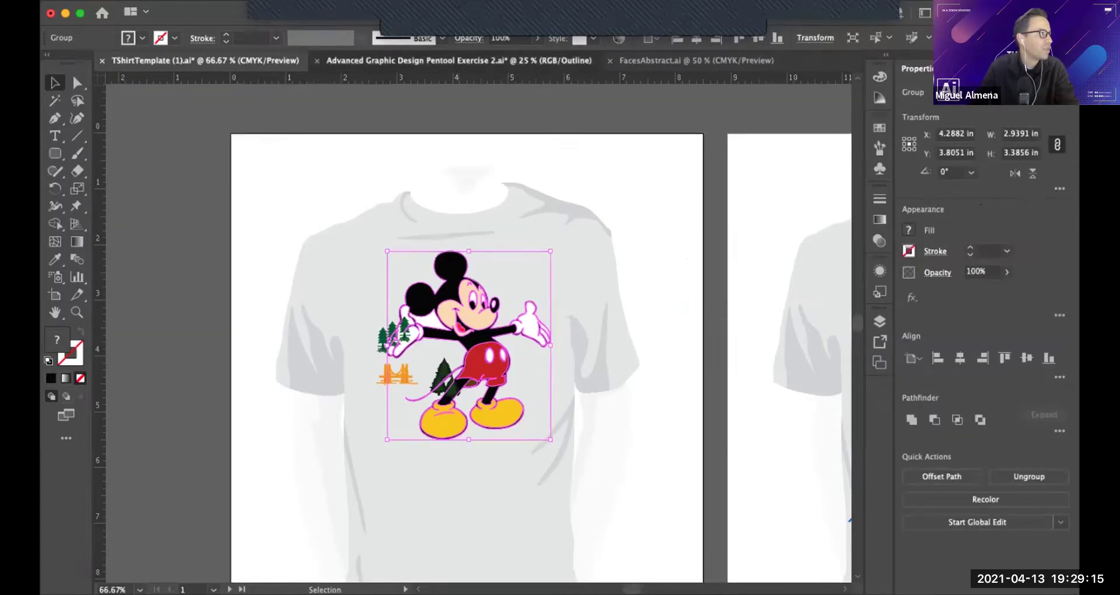
key("ctrl+Tab")
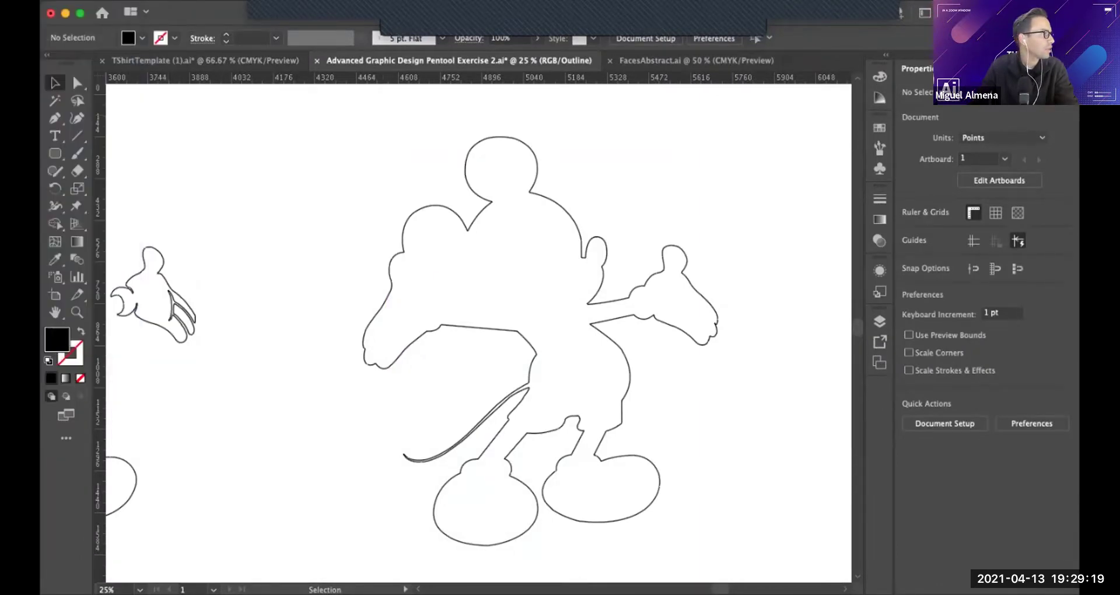
left_click(42, 2)
mouse_move(64, 11)
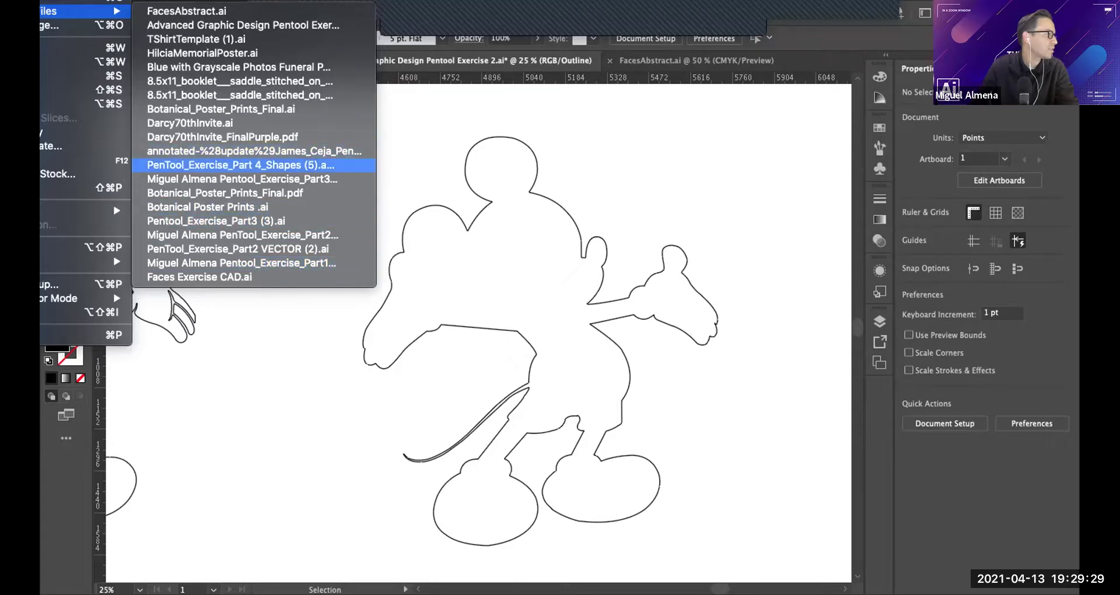
left_click(241, 165)
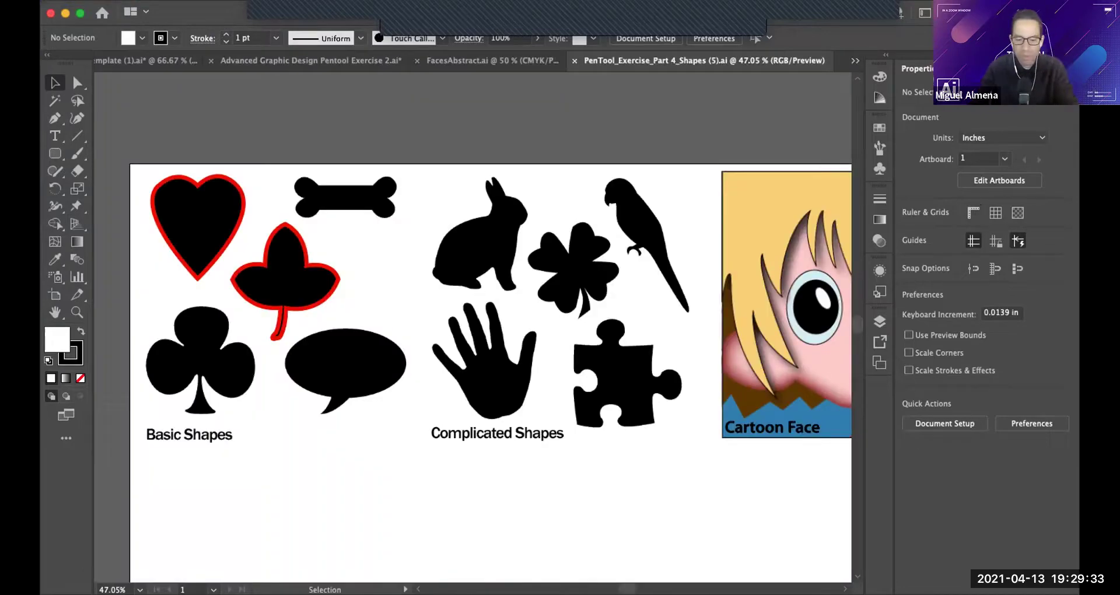
Activate the Pen tool and frame the speech bubble shape closely for tracing.
key("super+0")
key("super+equal")
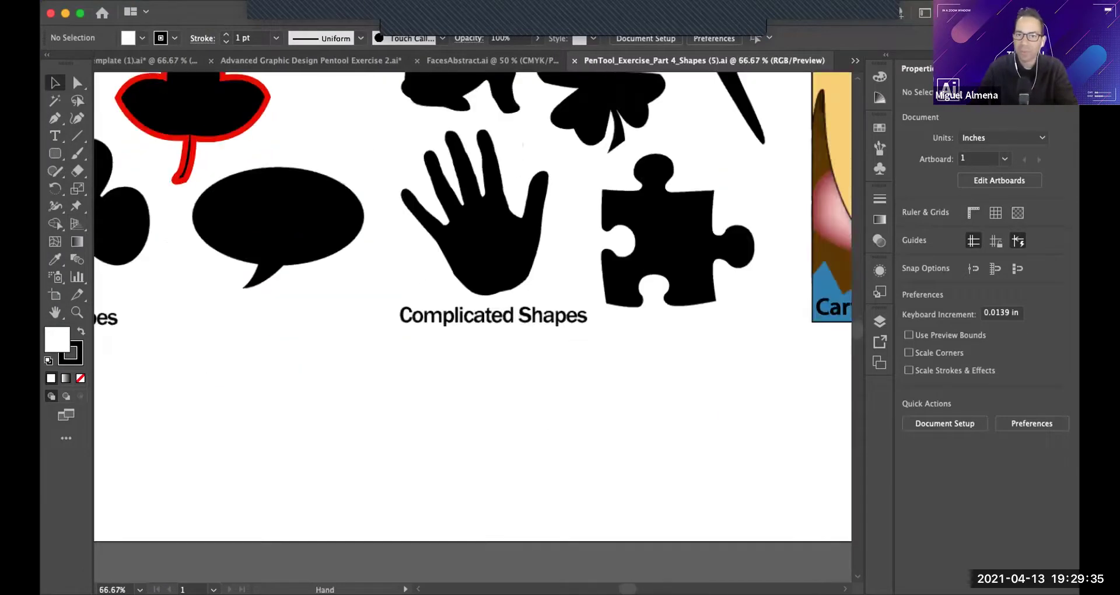
key("super+equal")
key("super+equal")
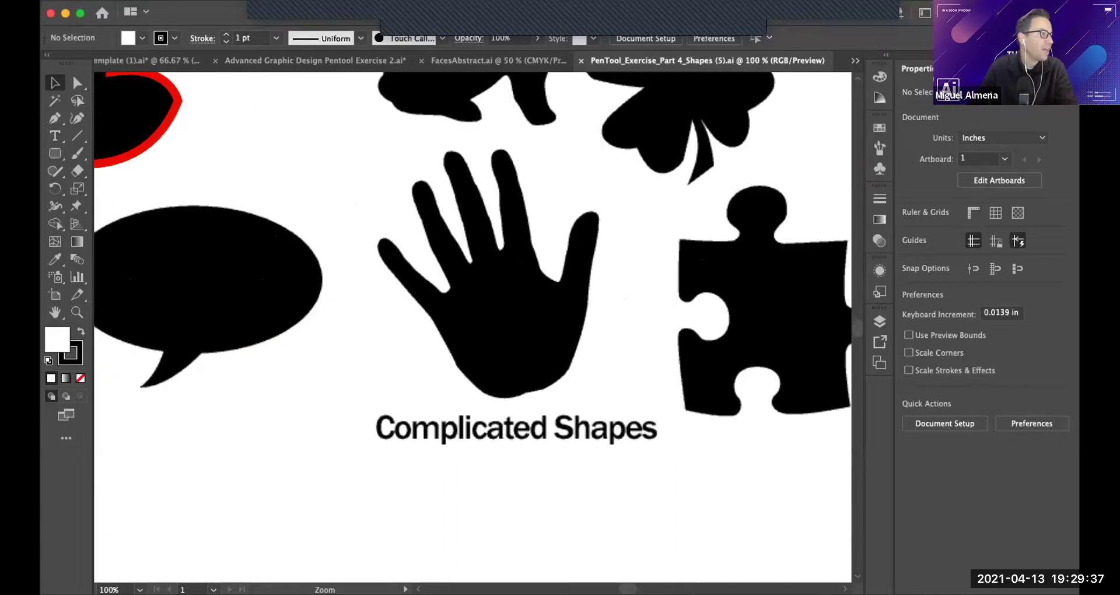
scroll(473, 326, "up", 2)
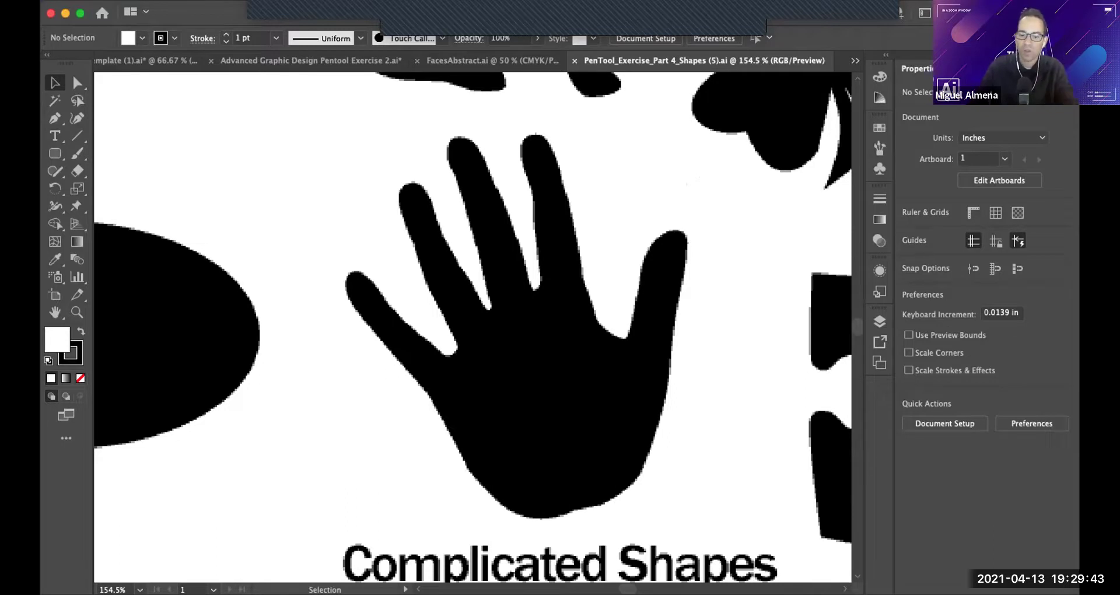
key("p")
key("super+1")
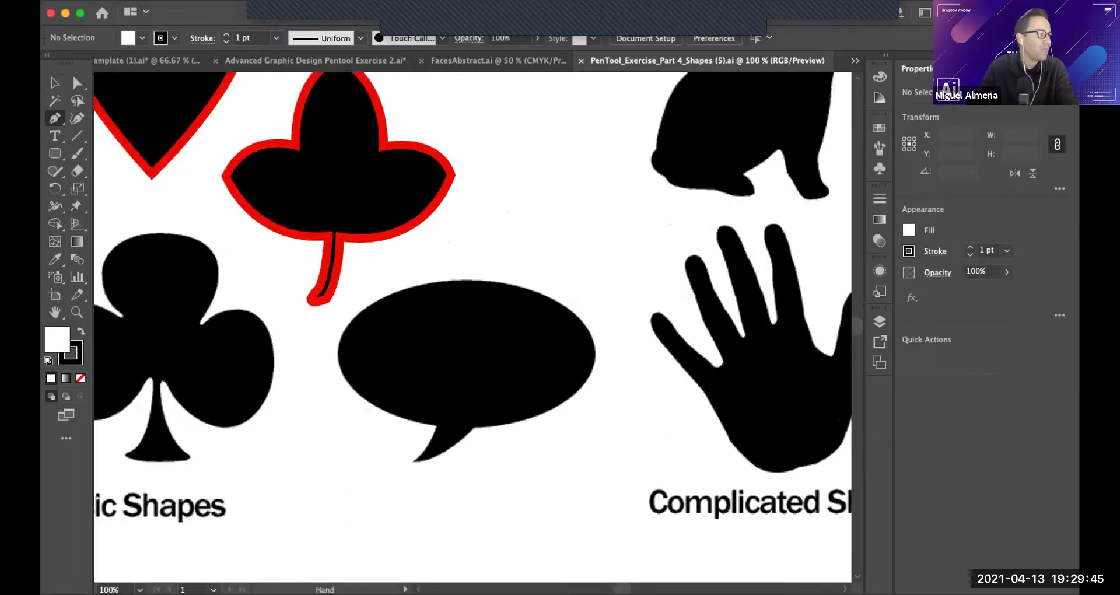
scroll(449, 397, "up", 5)
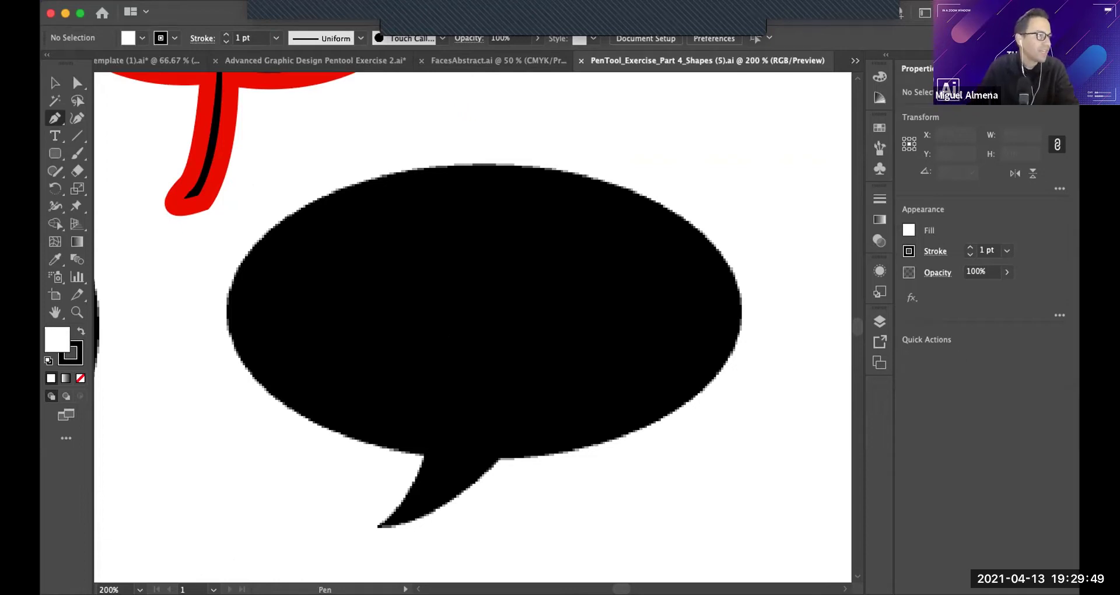
Set up the tracing path style with no fill and a red 4 pt stroke.
left_click(497, 166)
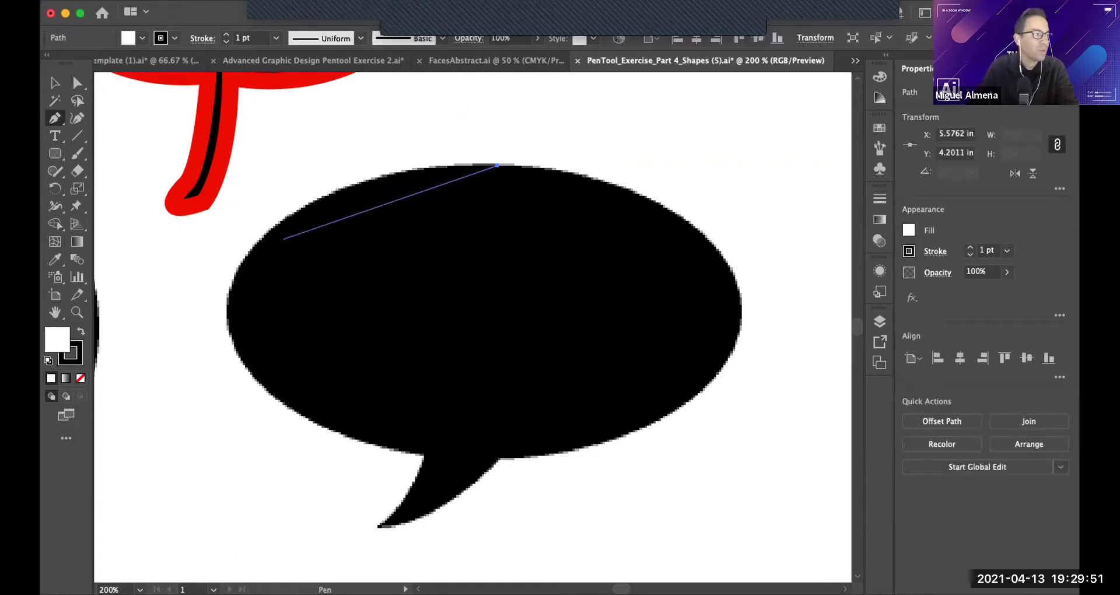
key("super+z")
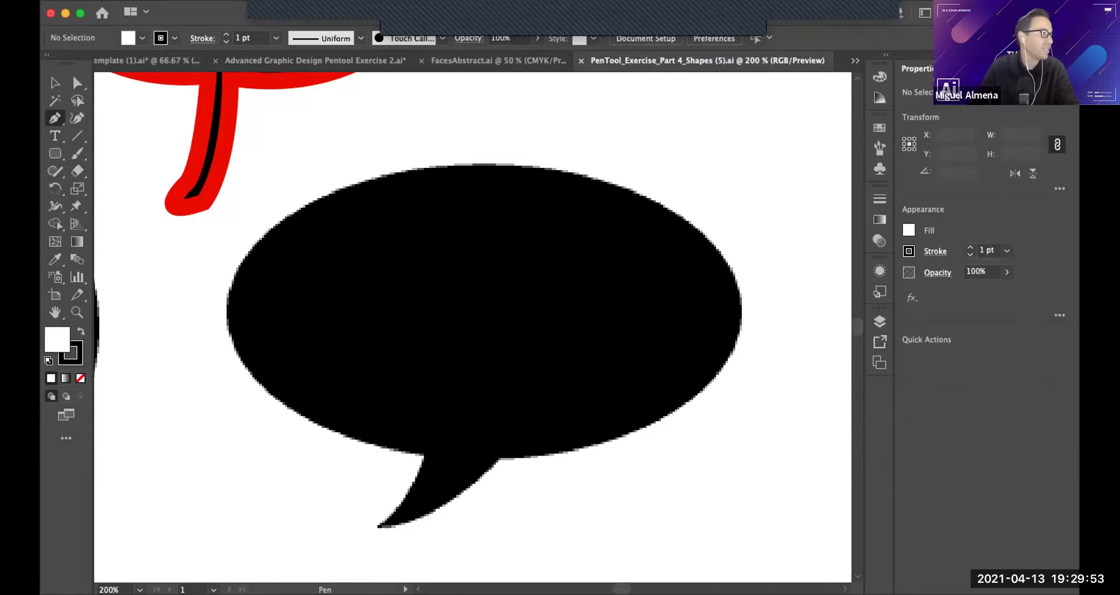
key("slash")
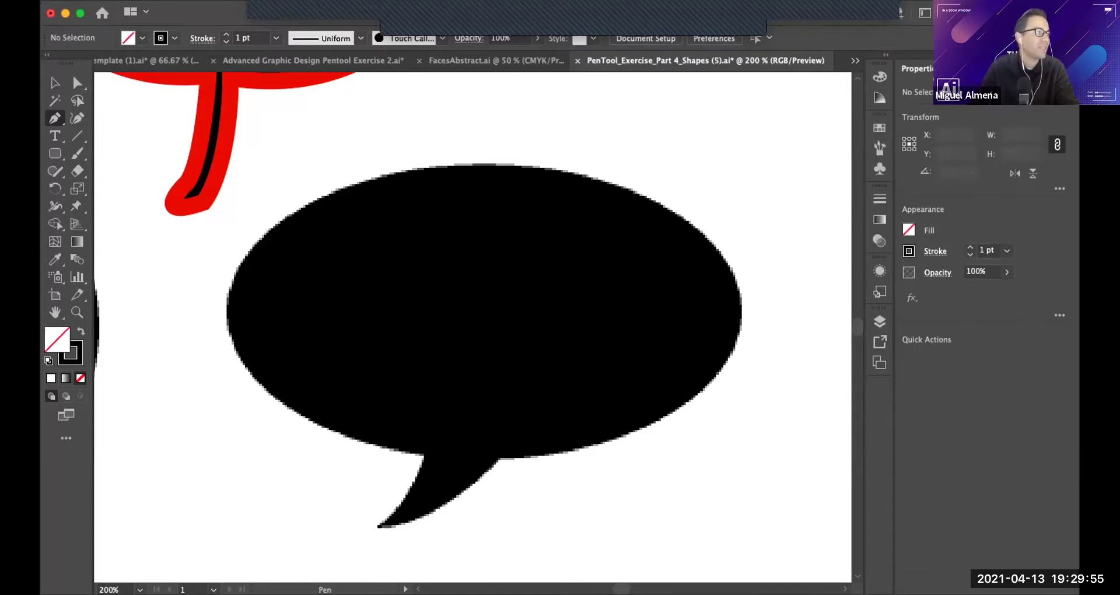
key("x")
key("comma")
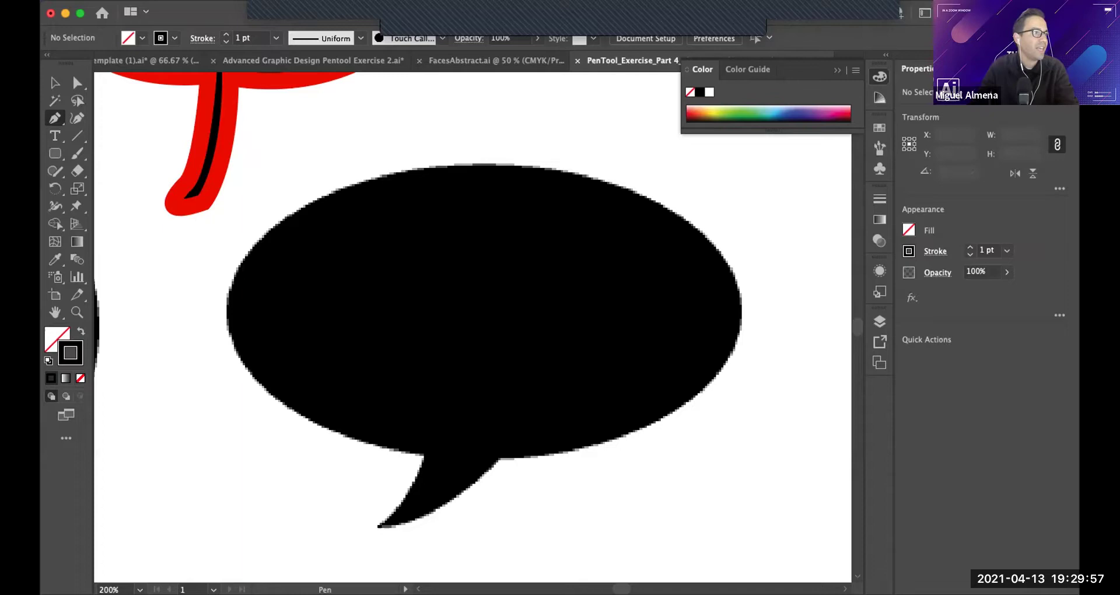
left_click(846, 115)
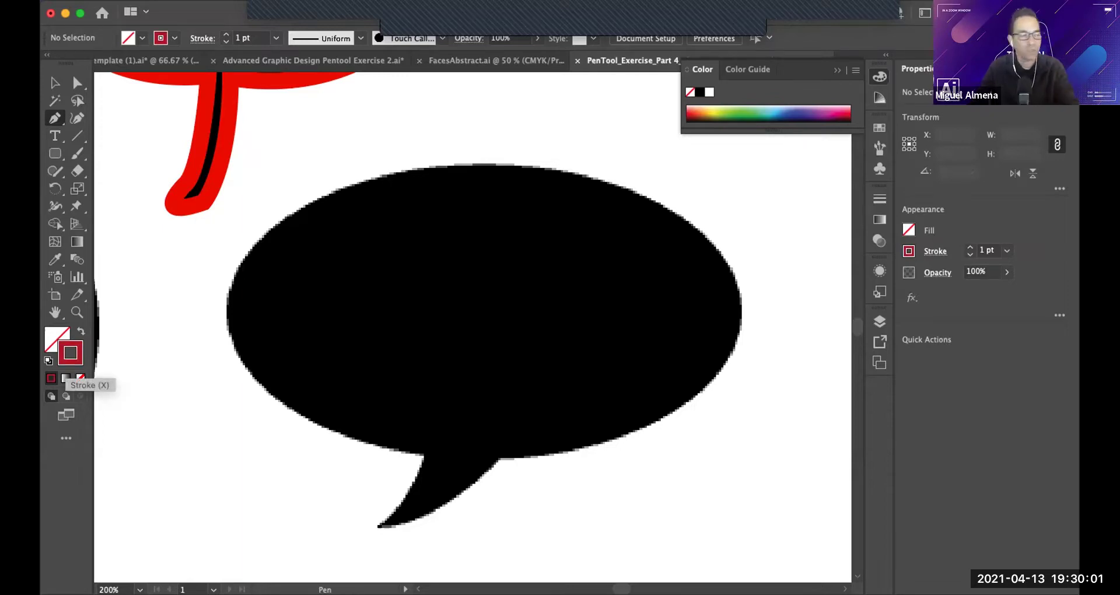
left_click(970, 247)
left_click(970, 248)
left_click(970, 247)
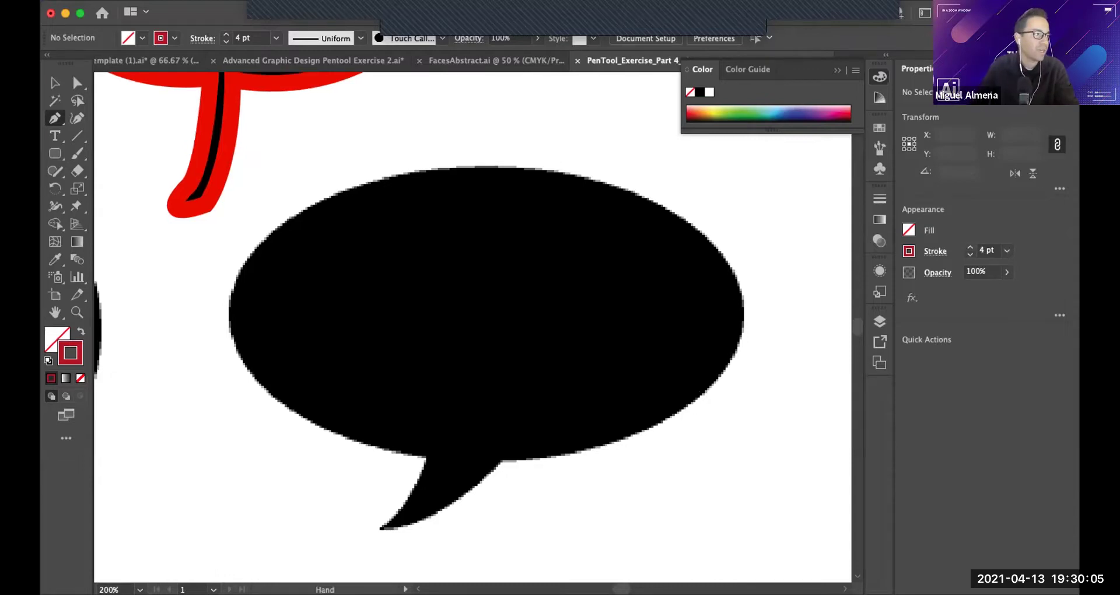
Trace the speech bubble's upper-left edge with one curved path segment and remove the outgoing handle of its end anchor.
scroll(473, 327, "up", 1)
scroll(473, 327, "left", 1)
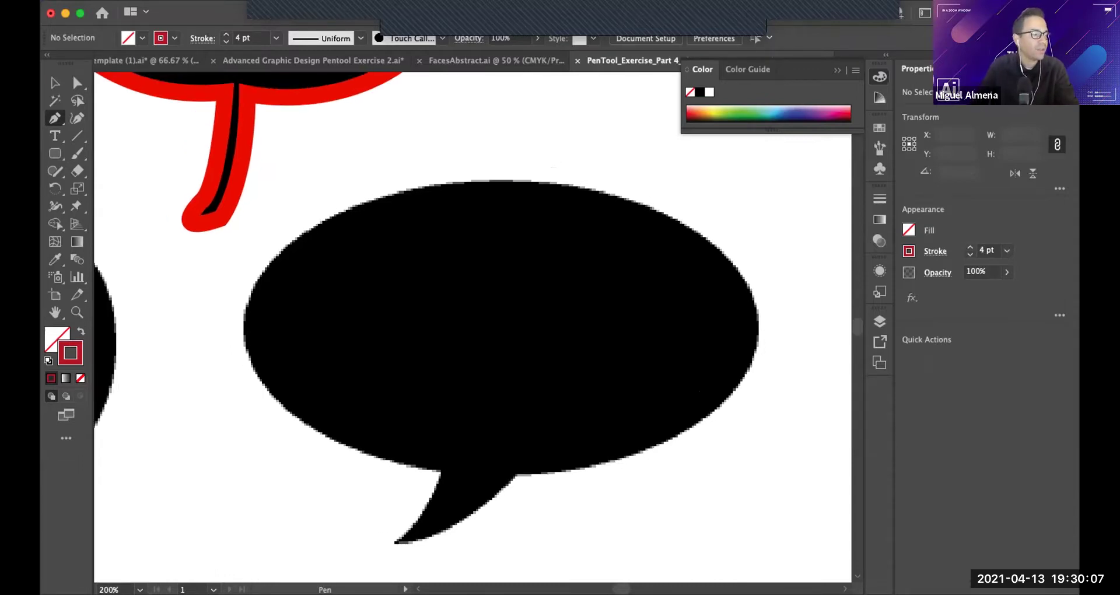
left_click(511, 181)
left_click_drag(243, 320, 195, 477)
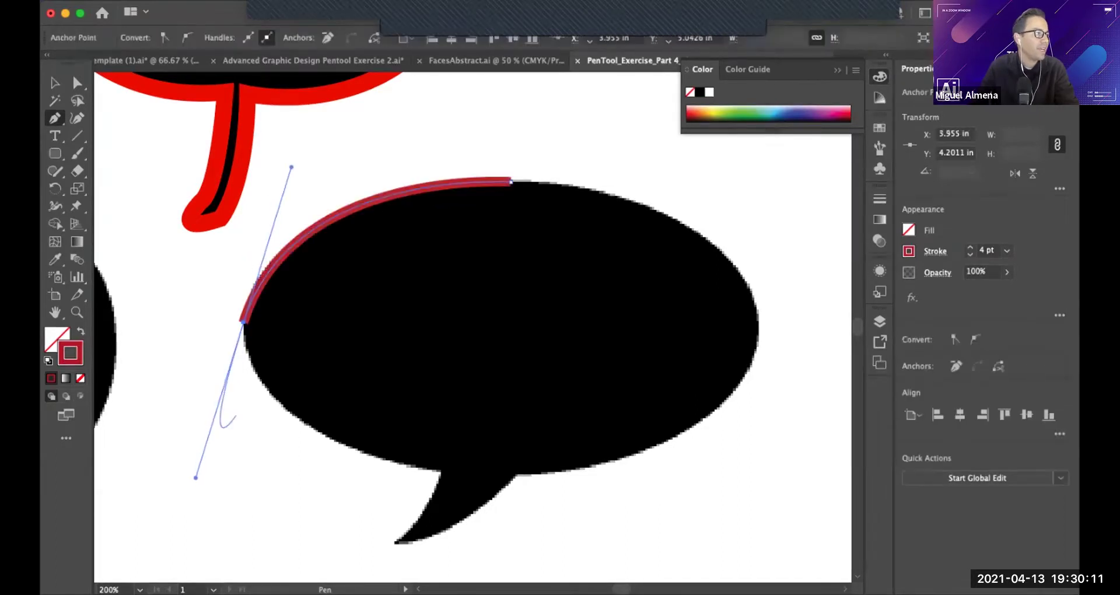
left_click(243, 320)
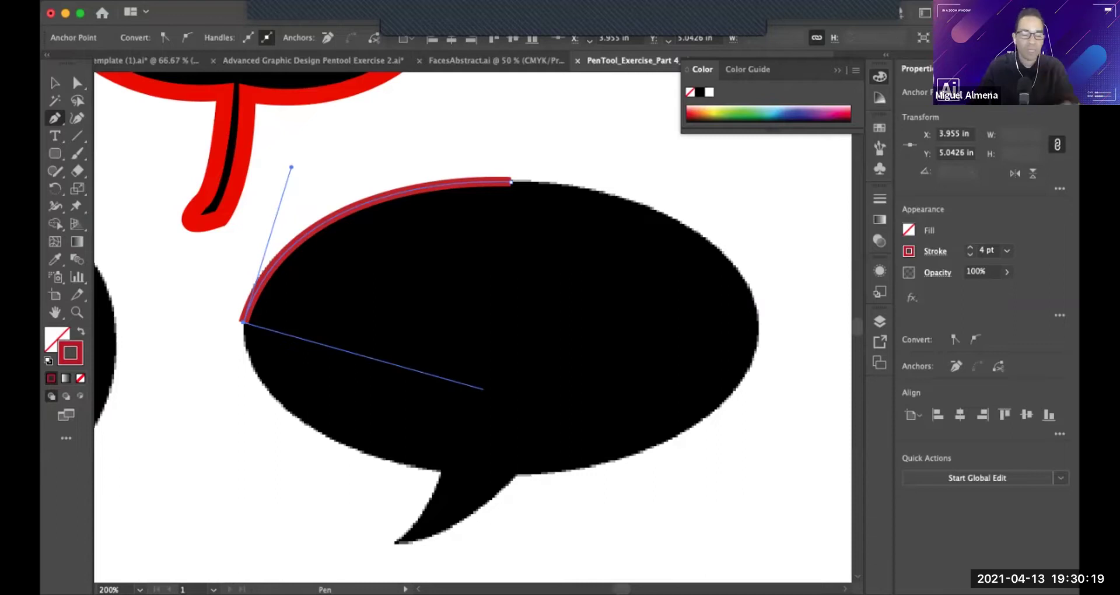
left_click_drag(243, 322, 225, 411)
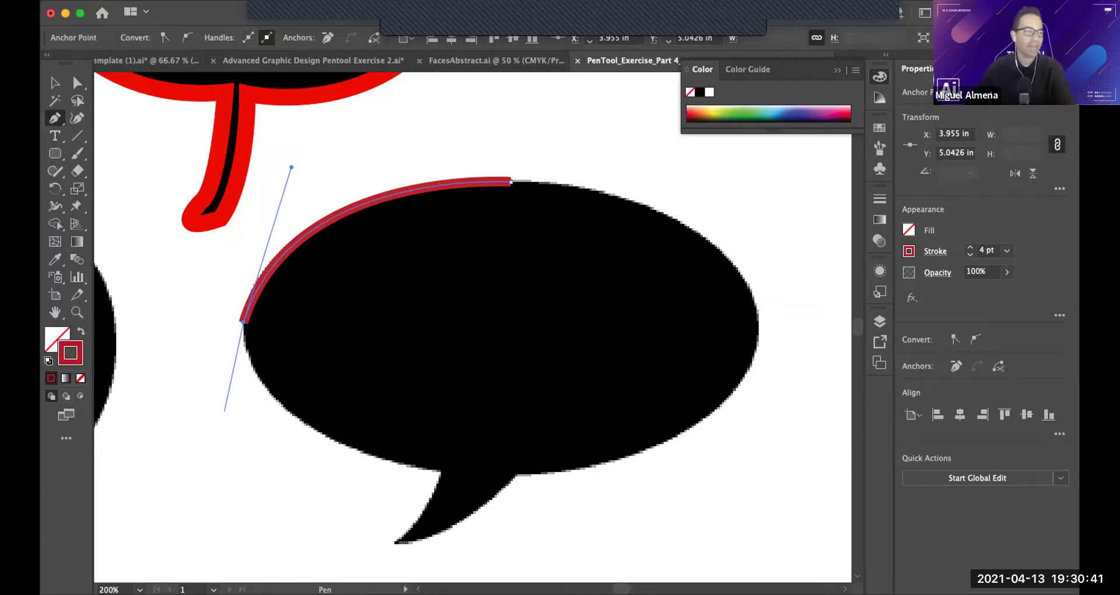
Trace the speech bubble's lower-left edge with a curved segment to the tail's base and remove that anchor's outgoing handle.
left_click(244, 321, "alt")
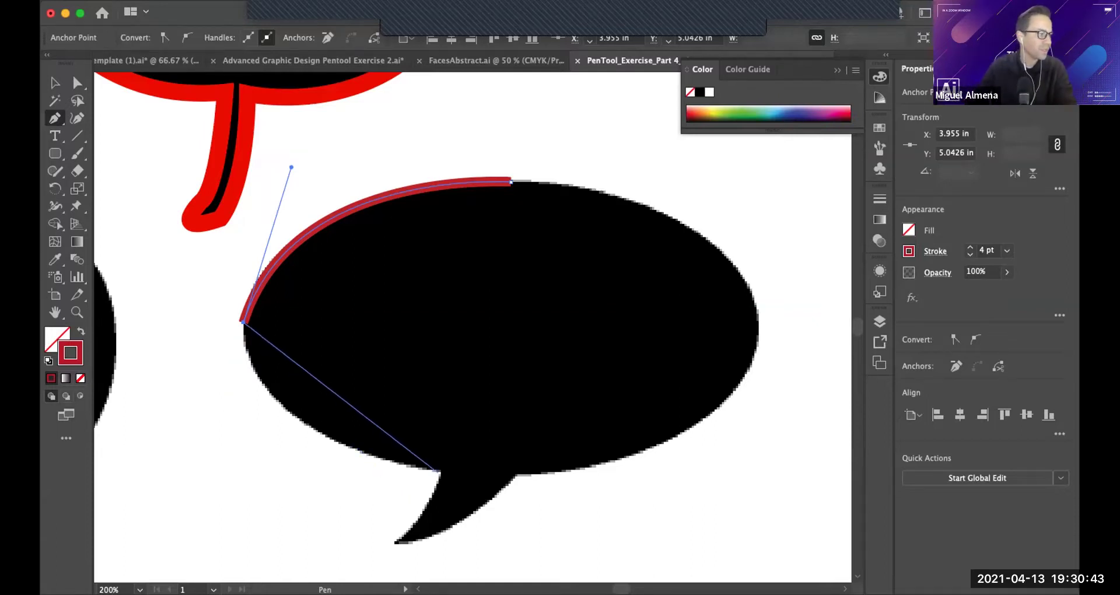
mouse_move(439, 470)
left_mouse_down()
mouse_move(663, 478)
mouse_move(641, 478)
mouse_move(630, 505)
mouse_move(643, 507)
left_mouse_up()
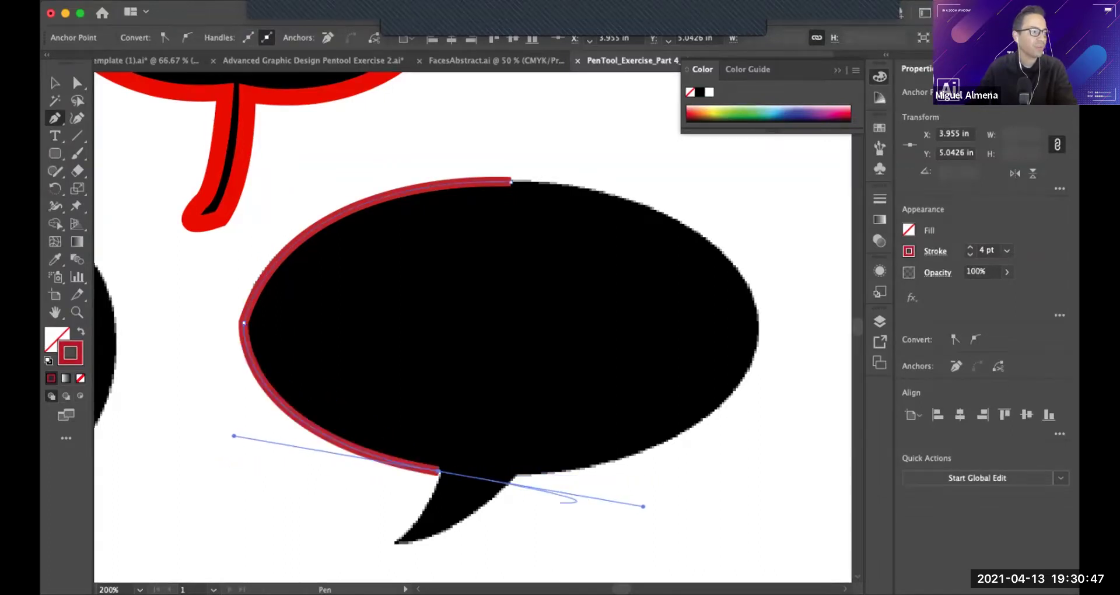
left_click(439, 471, "alt")
left_click(530, 397, "alt+super")
left_click_drag(531, 397, 575, 411)
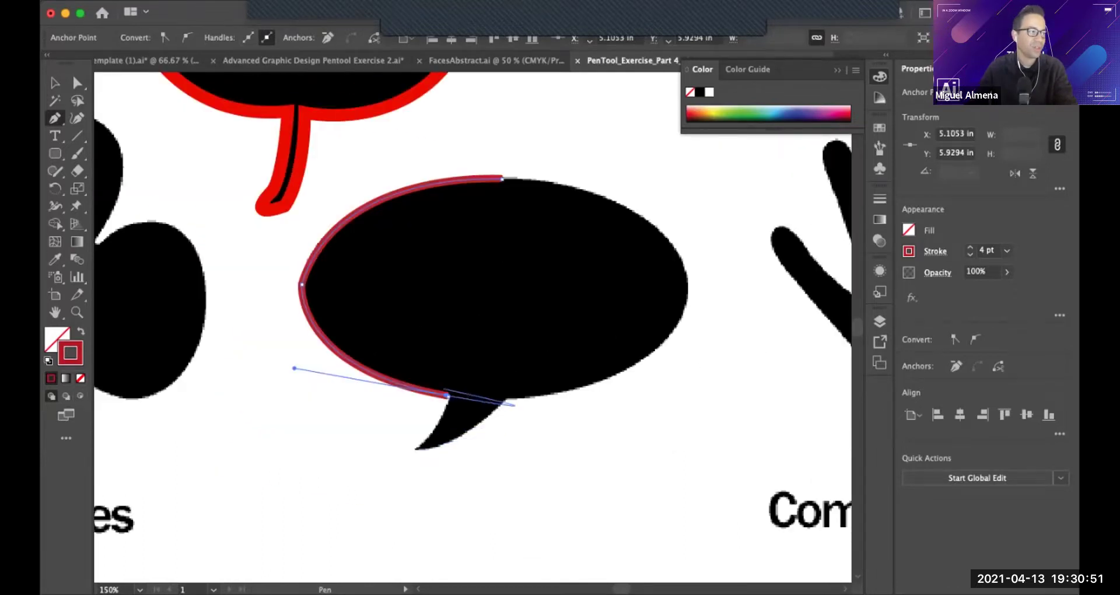
Trace both sides of the speech bubble's tail with curved segments, keeping its tip a sharp corner.
left_click(416, 448)
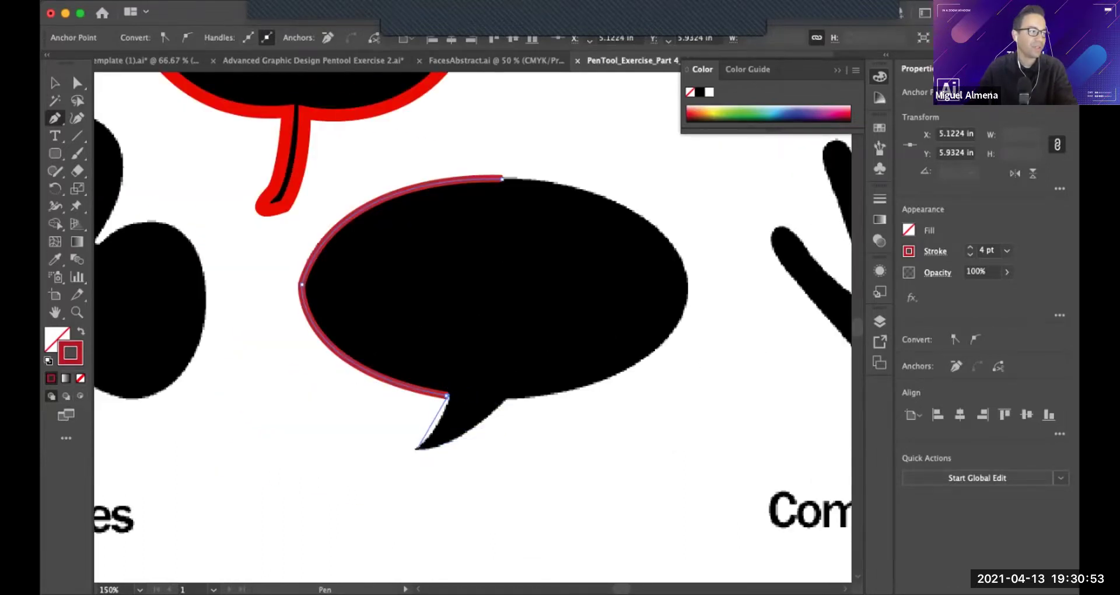
left_click_drag(417, 448, 385, 479)
left_click(416, 448, "alt")
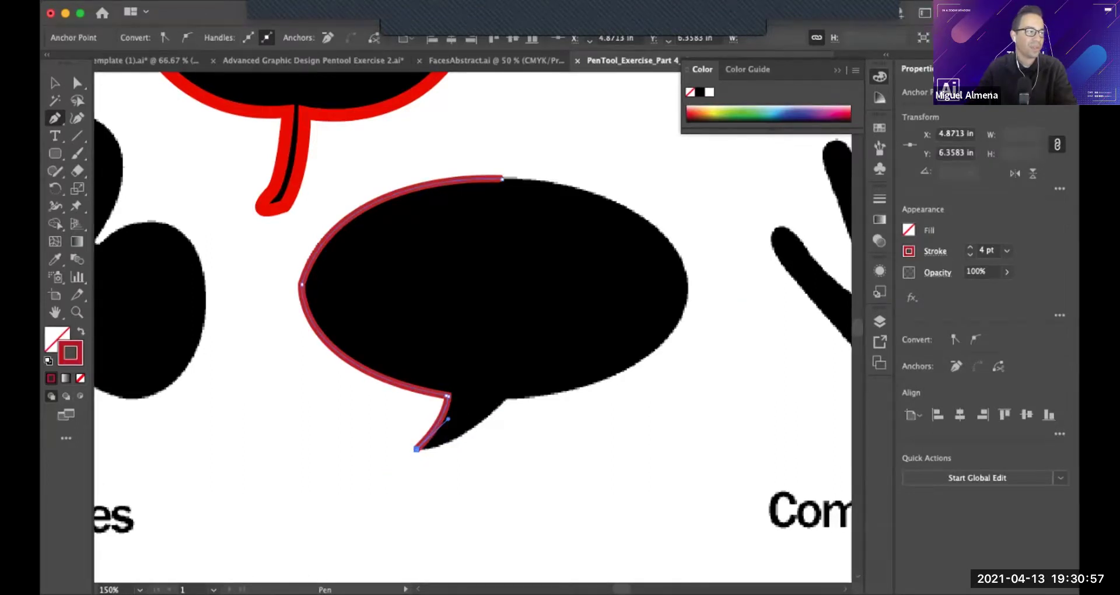
left_click_drag(505, 398, 540, 355)
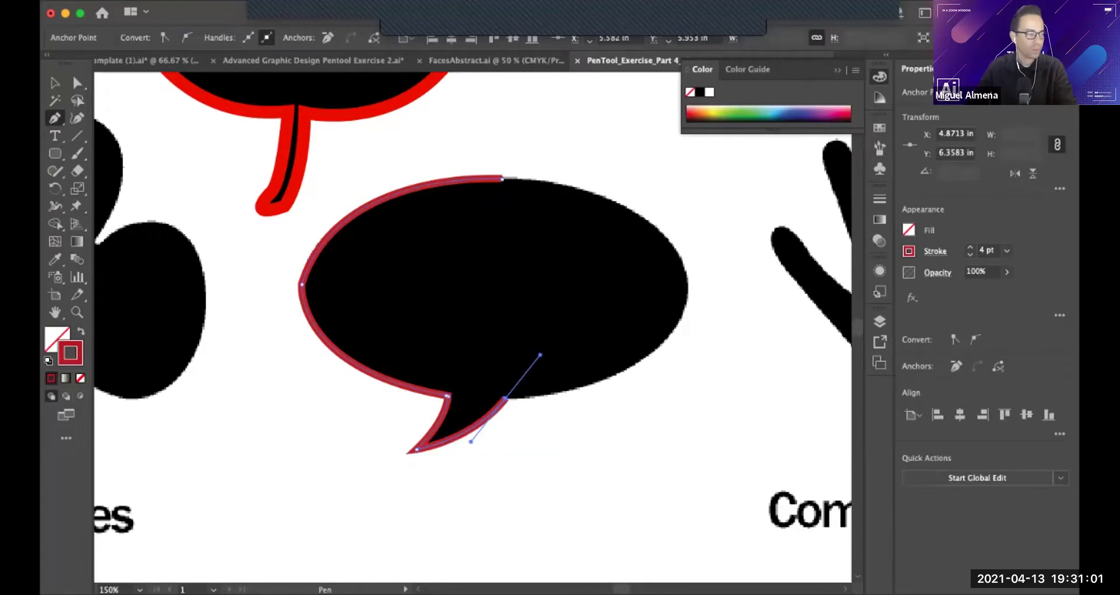
Trace the speech bubble's right side with curved segments, close the path at its starting anchor, and swap its fill and stroke.
scroll(472, 326, "up", 3)
scroll(473, 327, "right", 2)
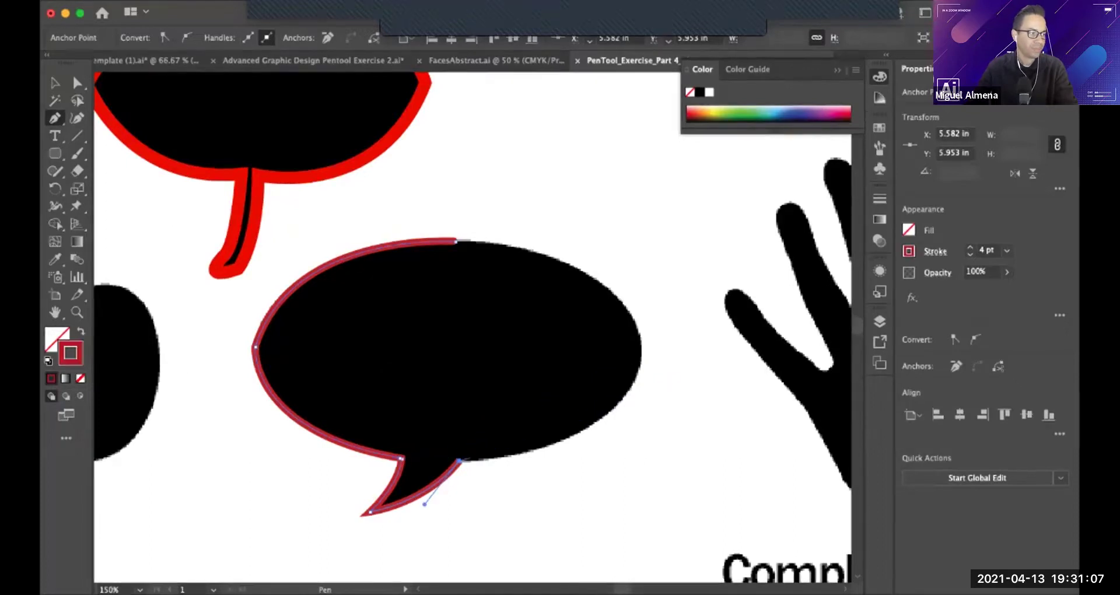
left_click_drag(640, 361, 654, 273)
left_click_drag(455, 241, 688, 229)
key("super+minus")
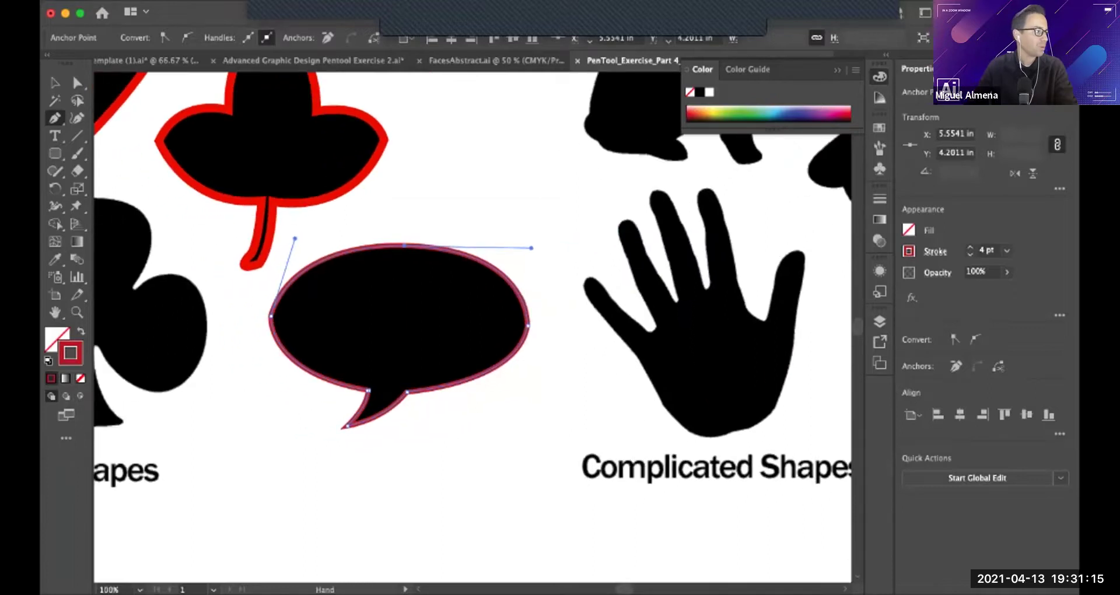
key("shift+x")
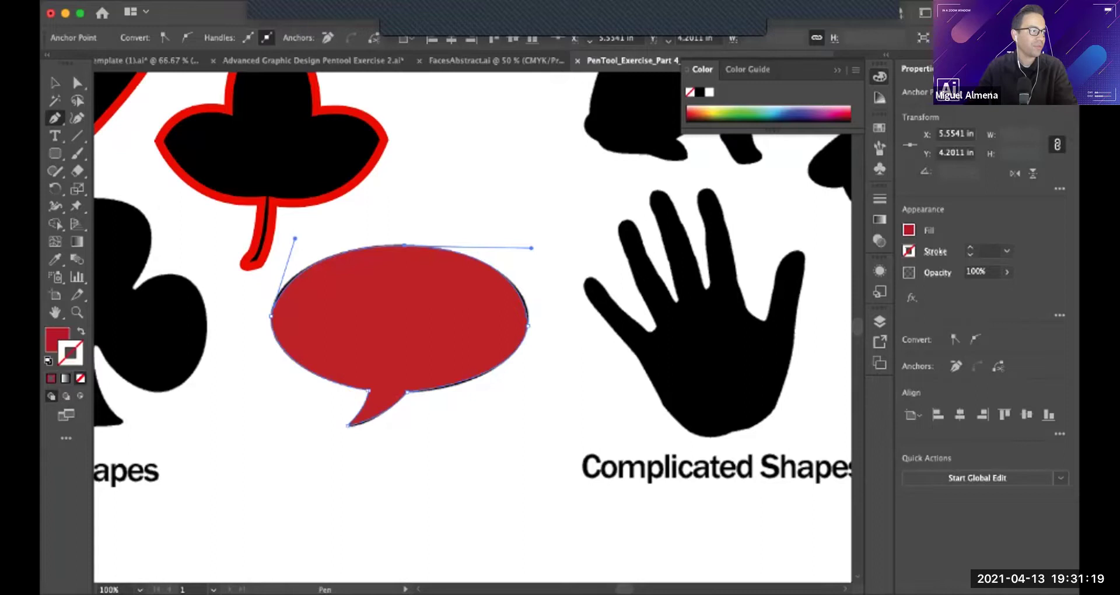
Frame the hand shape's fingers closely and activate the Pen tool for tracing.
left_click(769, 300, "super")
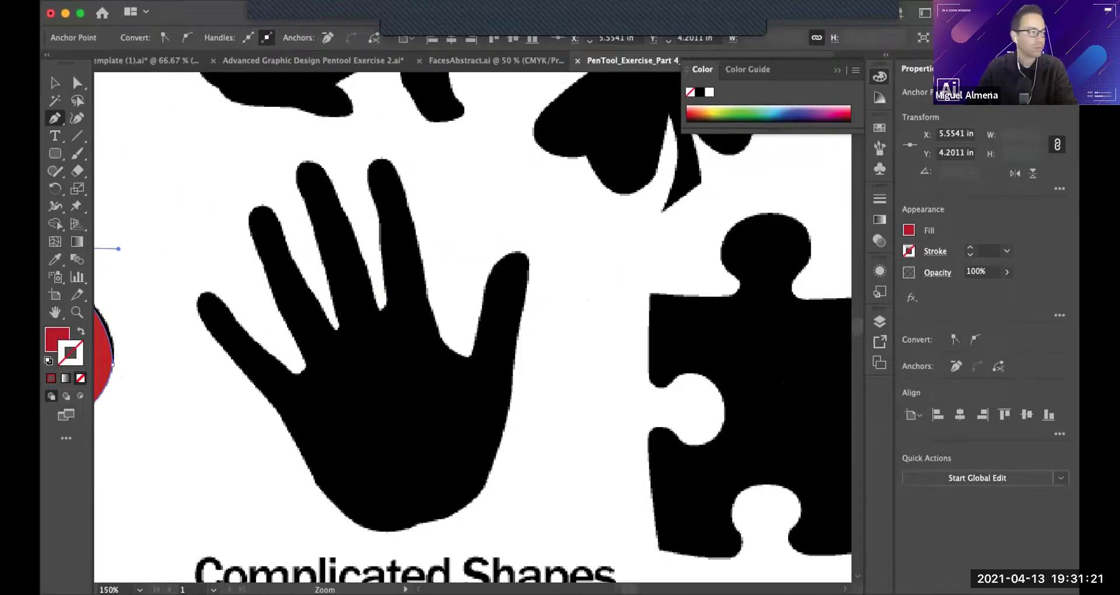
left_click_drag(770, 300, 777, 316)
left_click(283, 395, "super")
left_click_drag(283, 396, 204, 448)
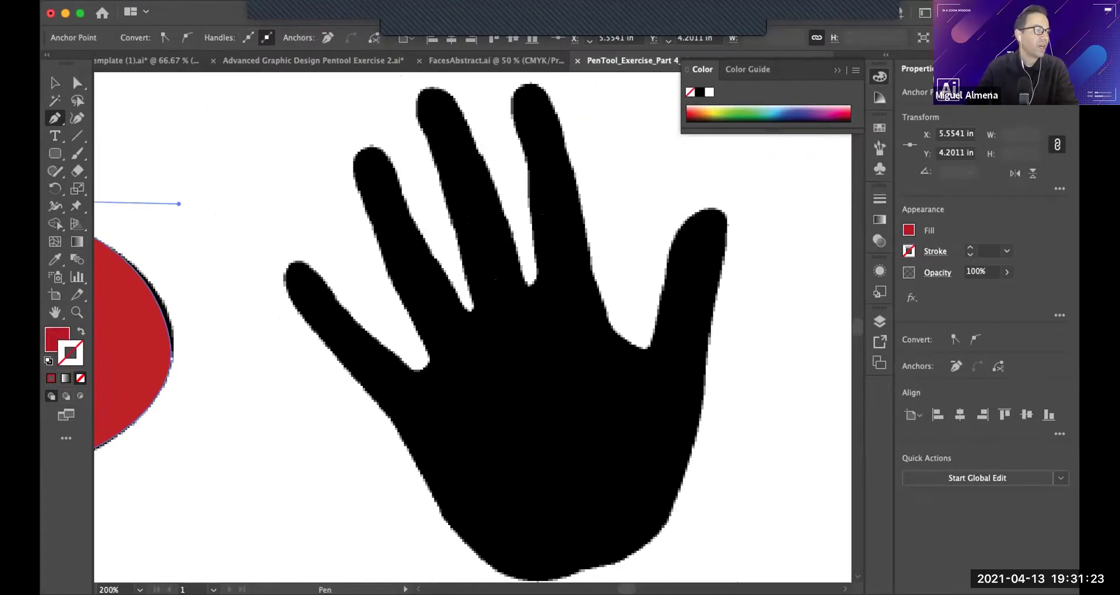
left_click(286, 409, "super")
left_click_drag(285, 408, 299, 478)
key("super+equal")
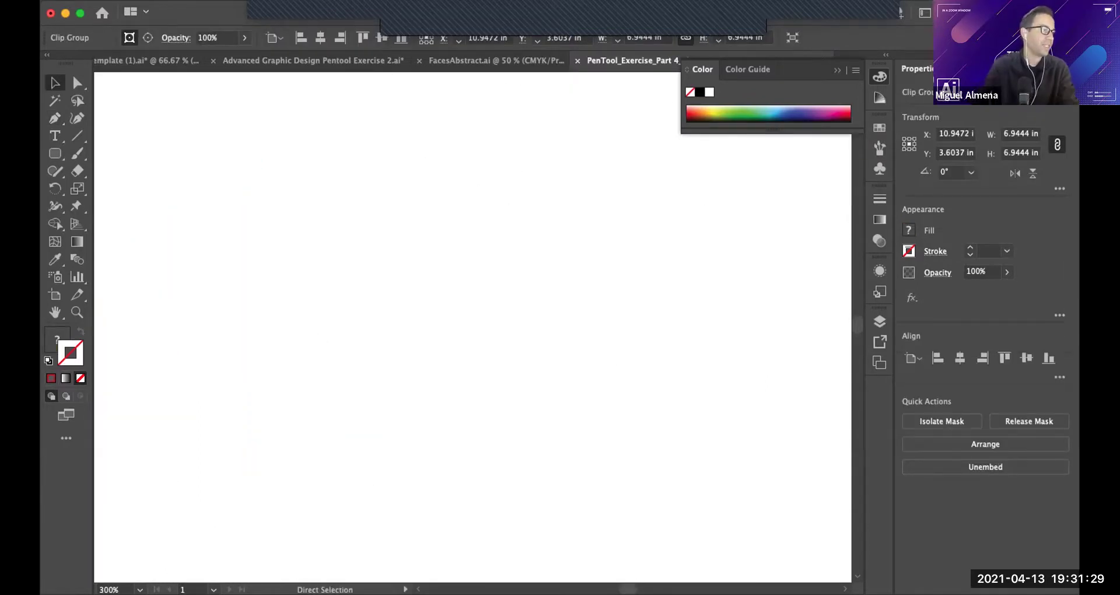
scroll(472, 326, "down", 3)
scroll(473, 327, "left", 2)
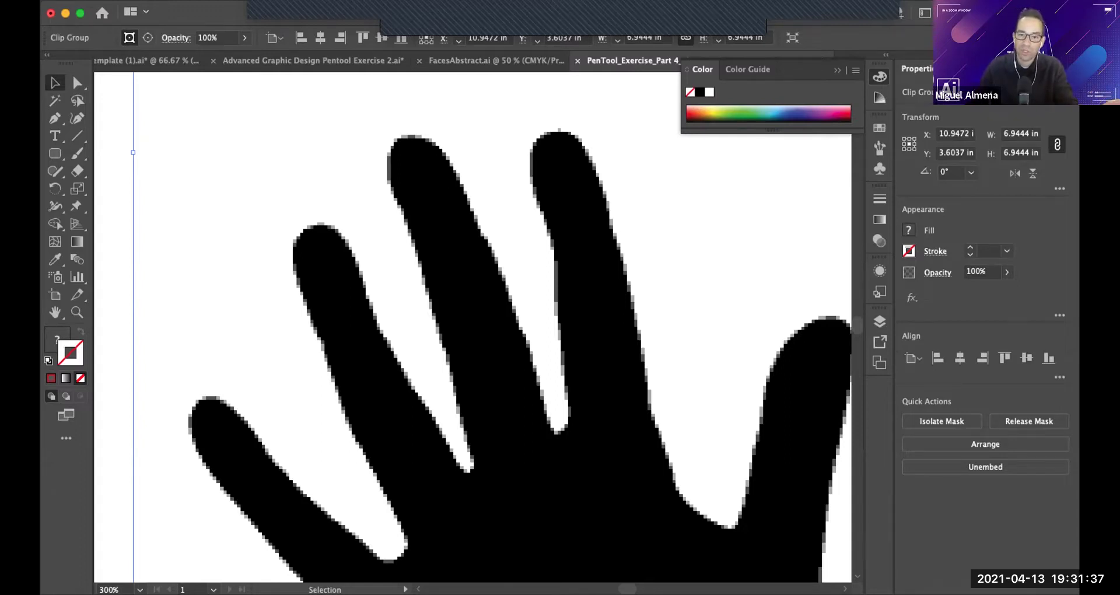
key("a")
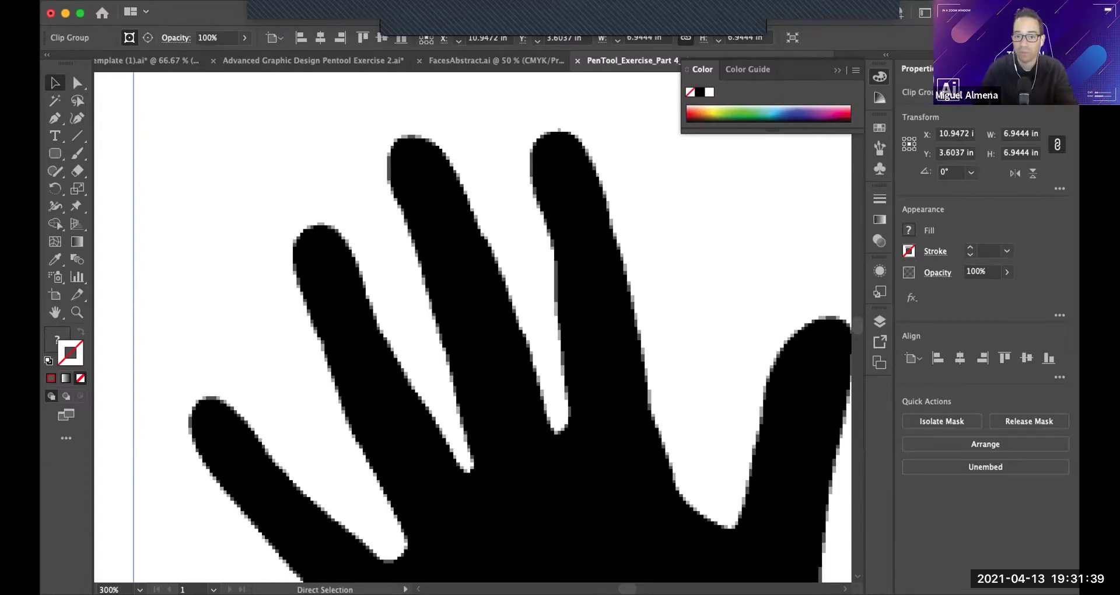
key("super+equal")
scroll(472, 327, "down", 5)
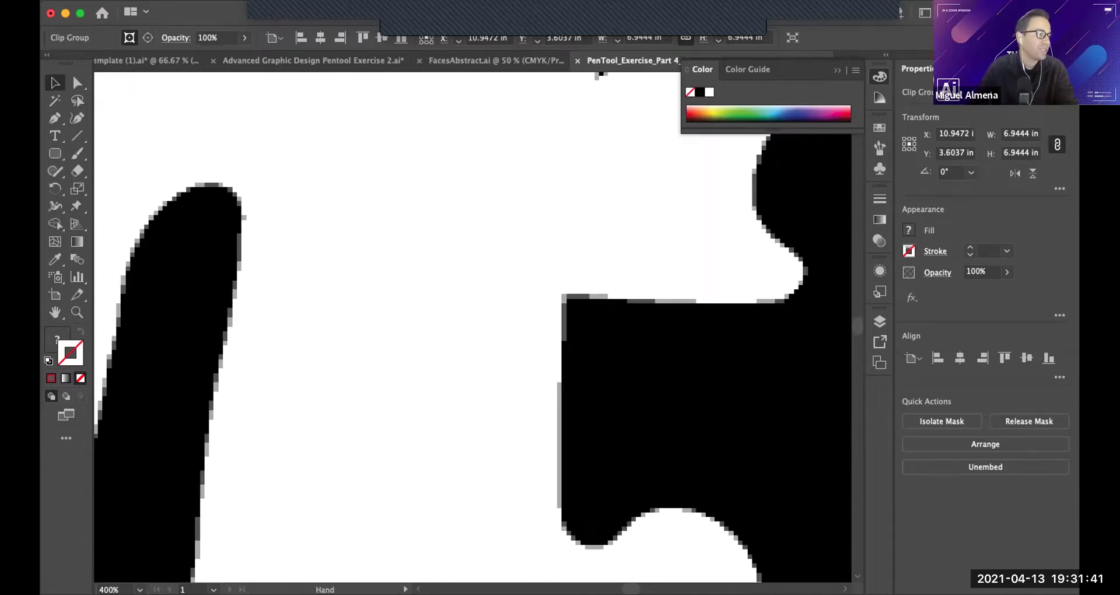
left_click_drag(408, 326, 612, 321)
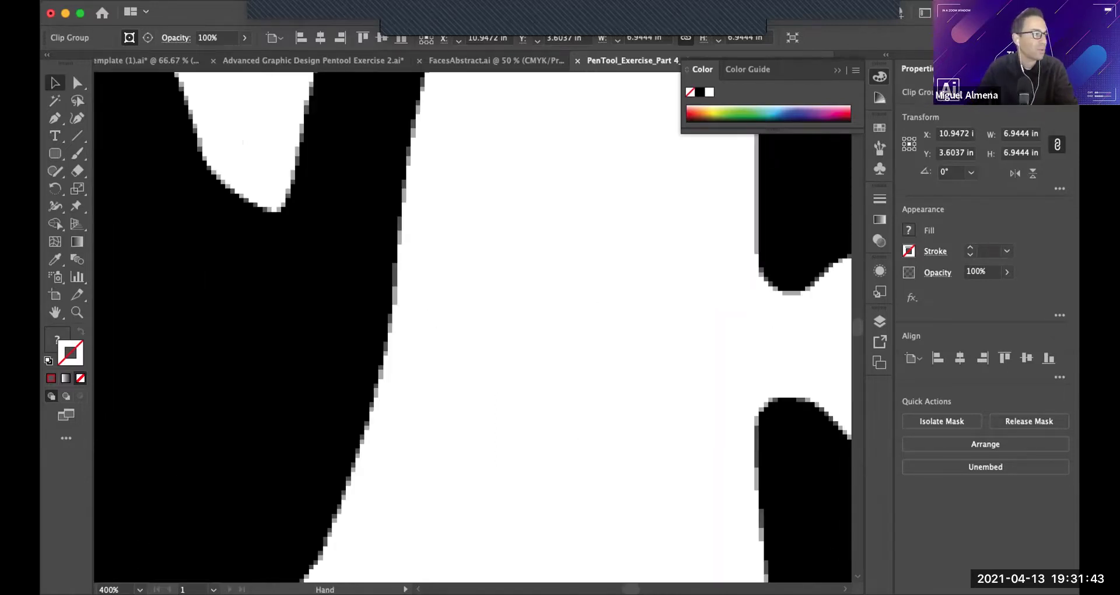
key("h")
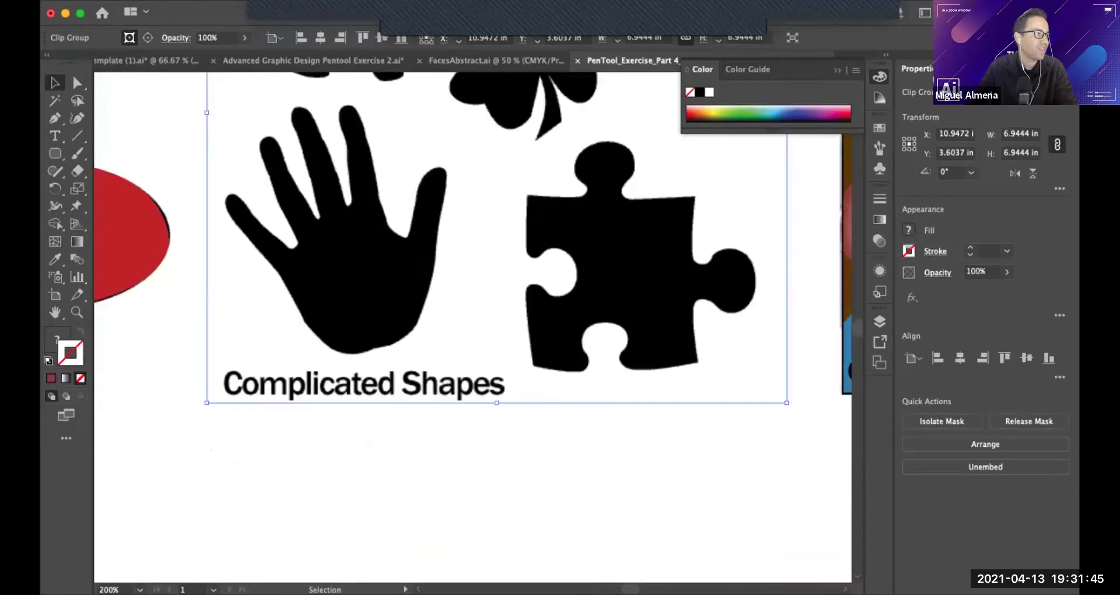
left_click_drag(408, 233, 467, 525)
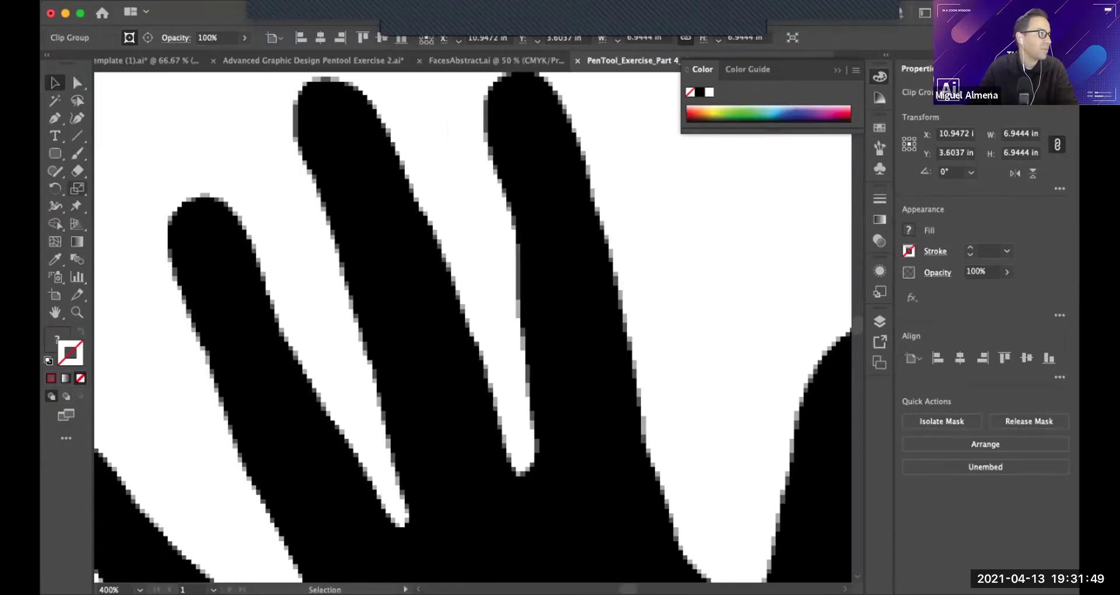
left_click(55, 118)
left_click_drag(408, 350, 408, 407)
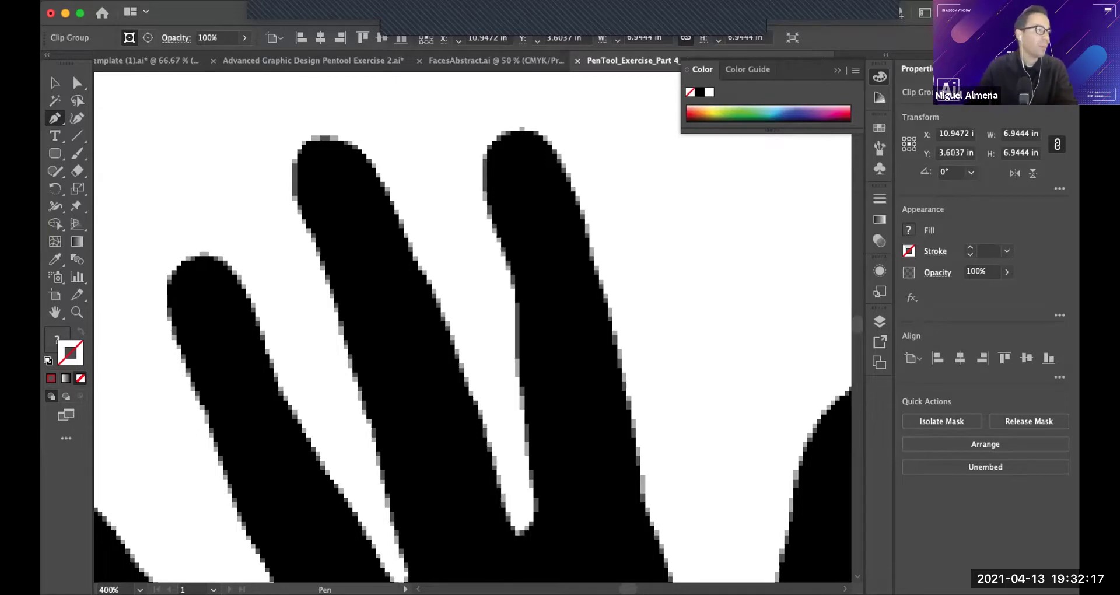
scroll(473, 327, "up", 2)
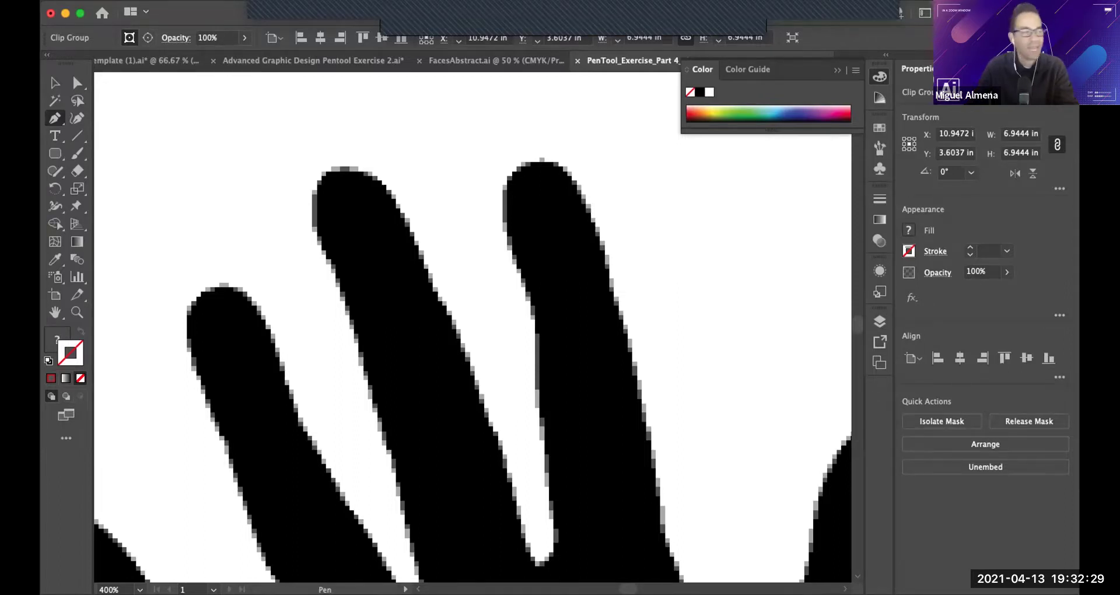
key("space")
left_click_drag(530, 379, 524, 360)
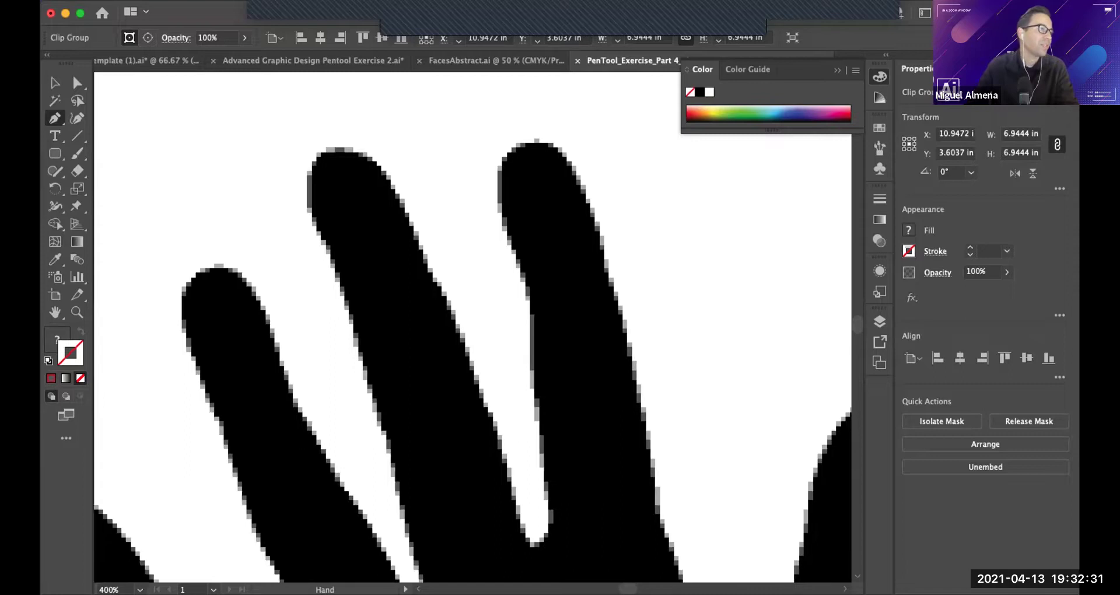
Trace from the index fingertip down the edge facing the middle finger, using no fill and a red 1 pt stroke.
left_click(524, 141)
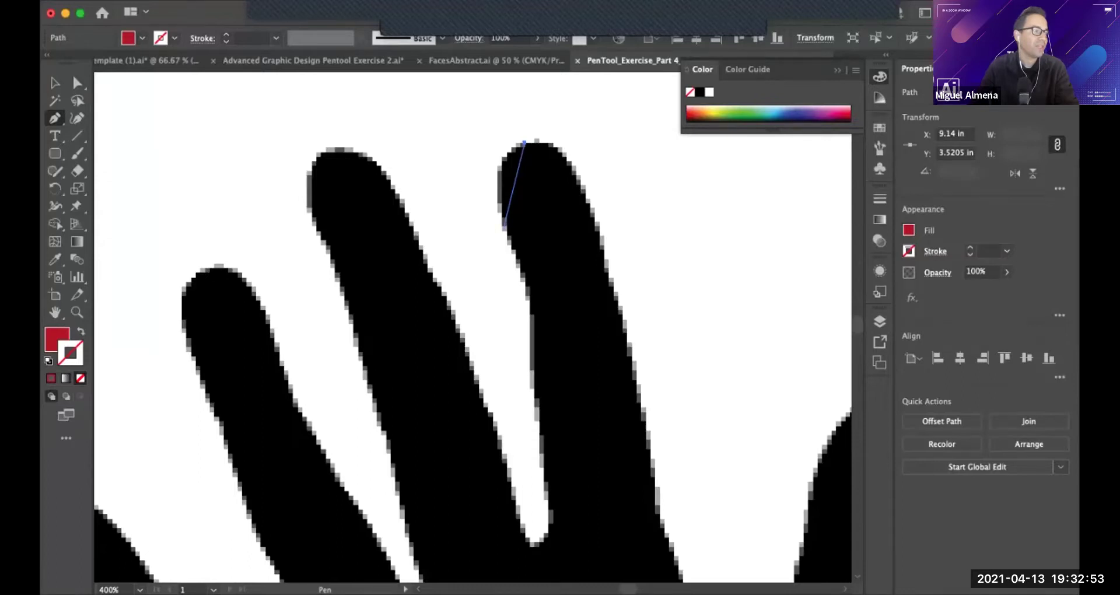
left_click_drag(506, 226, 522, 297)
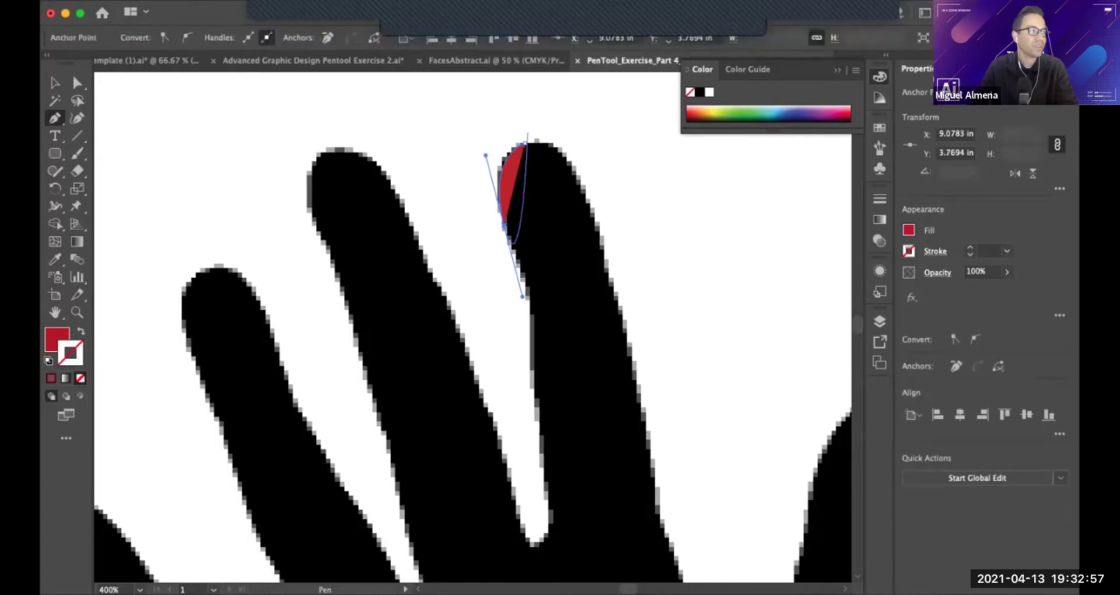
left_click(82, 331)
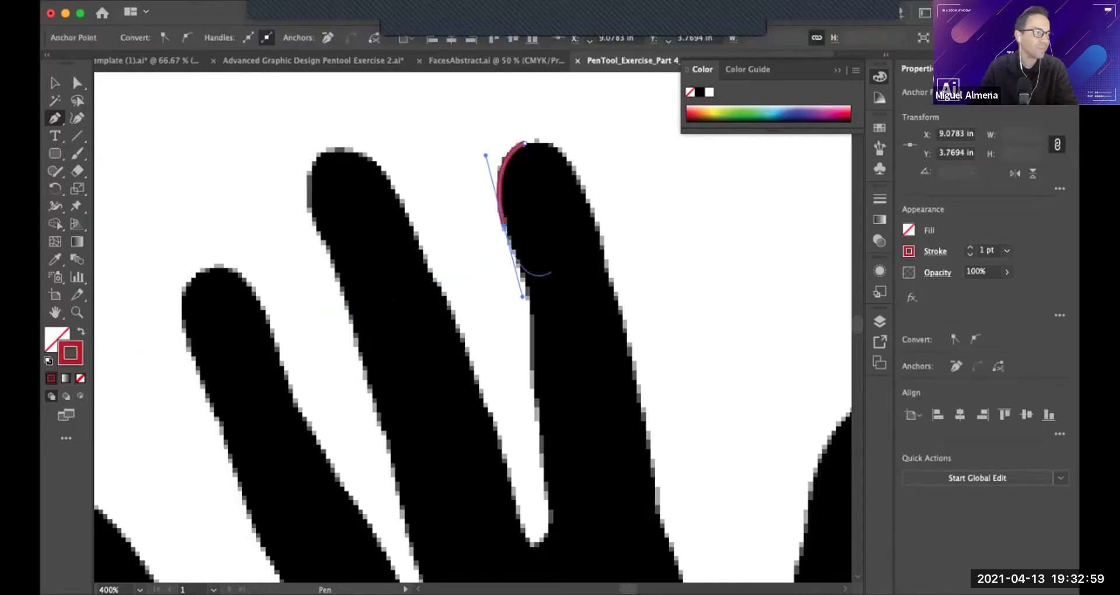
left_click(505, 227)
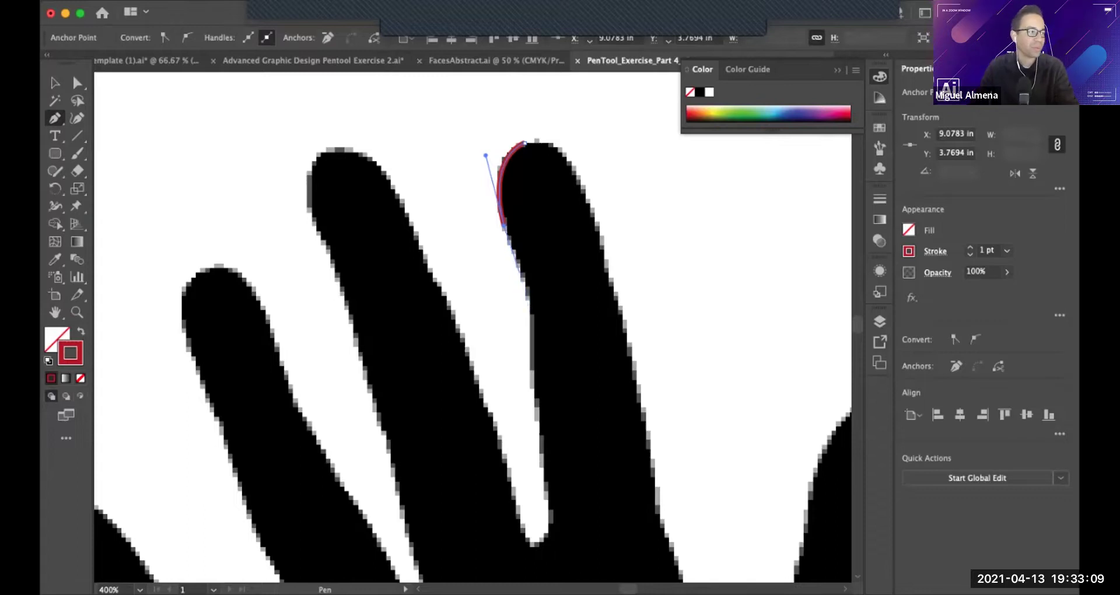
mouse_move(505, 229)
left_mouse_down()
mouse_move(530, 319)
mouse_move(513, 246)
left_mouse_up()
left_click_drag(530, 315, 532, 346)
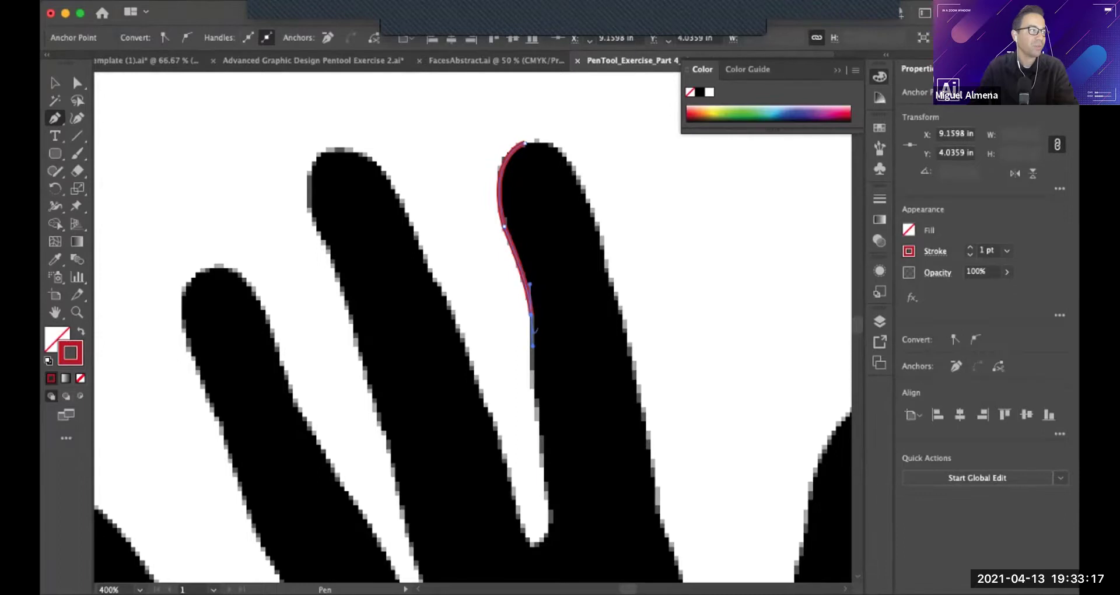
Continue the path around the gap between the index and middle fingers to the middle fingertip, removing the last anchor's outgoing handle.
scroll(532, 346, "down", 3)
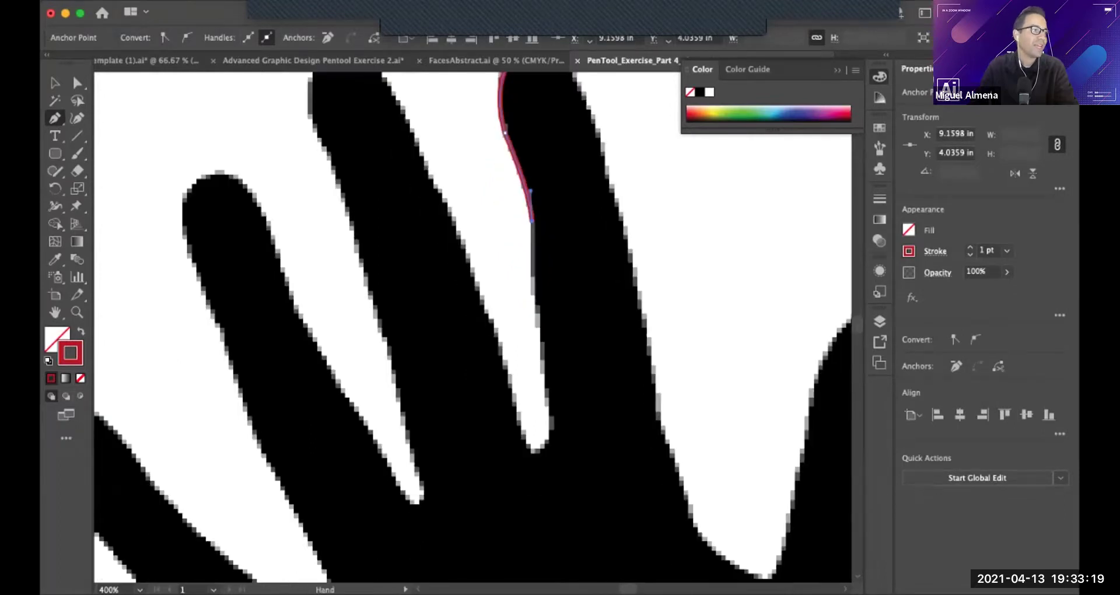
left_click_drag(536, 325, 521, 434)
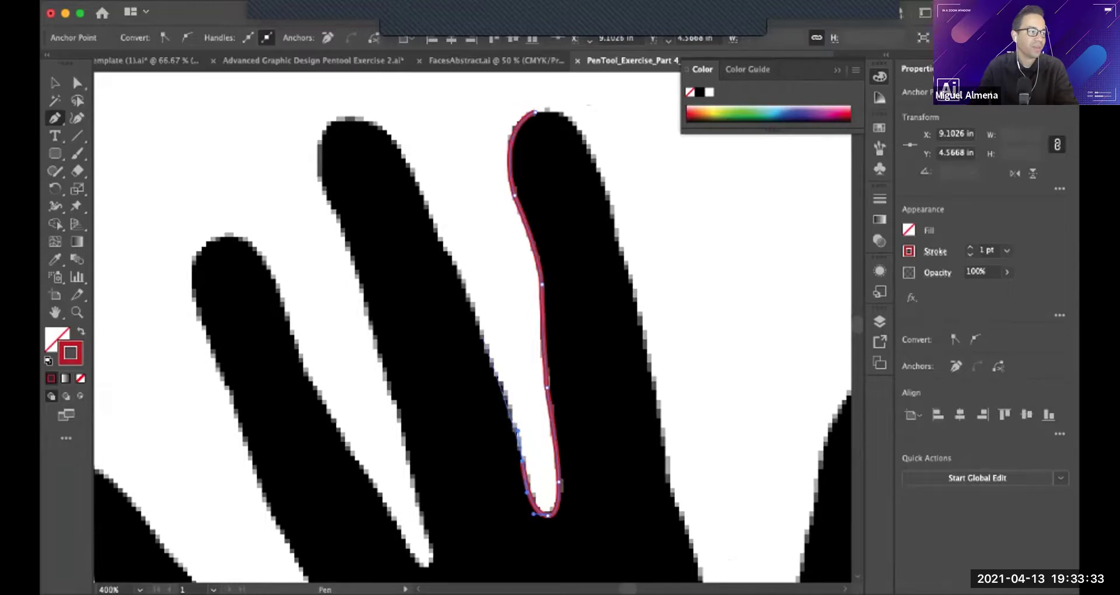
mouse_move(482, 334)
left_mouse_down()
mouse_move(471, 310)
mouse_move(474, 349)
left_mouse_up()
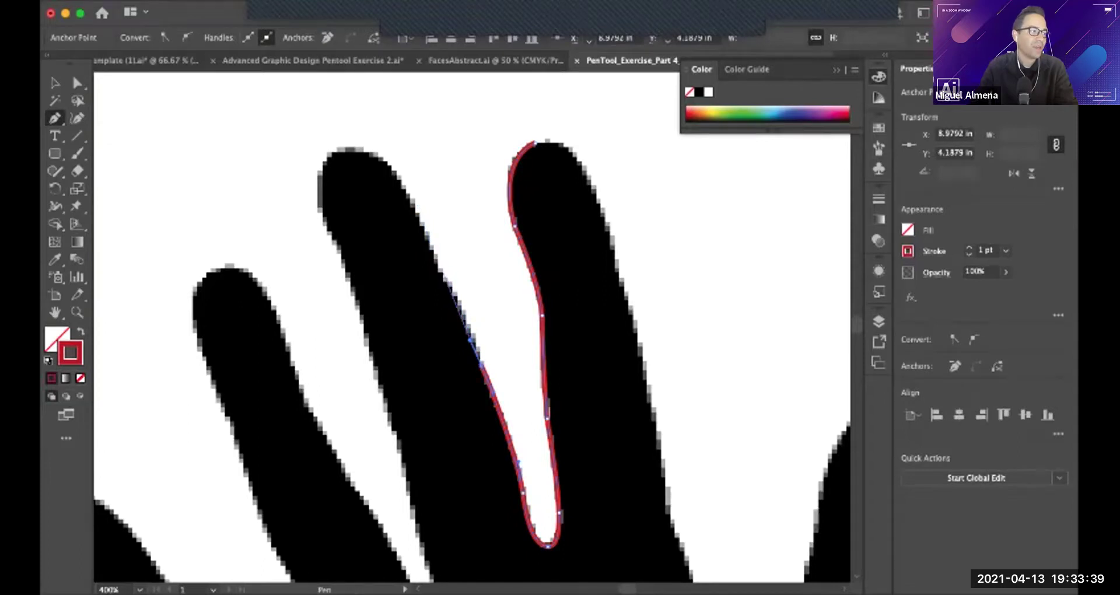
left_click_drag(442, 265, 422, 279)
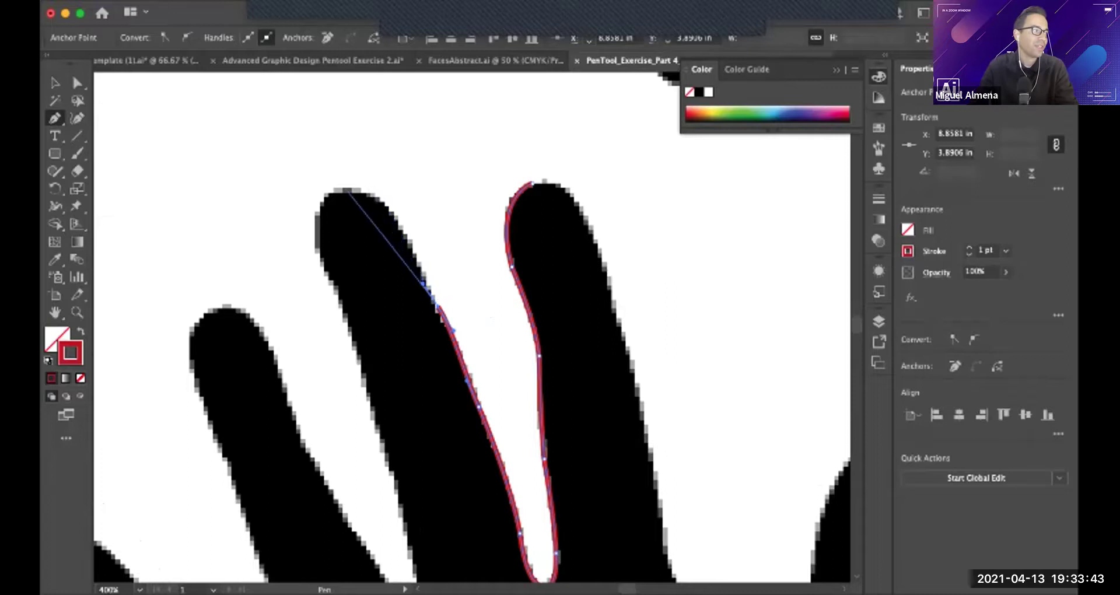
left_click_drag(335, 190, 347, 143)
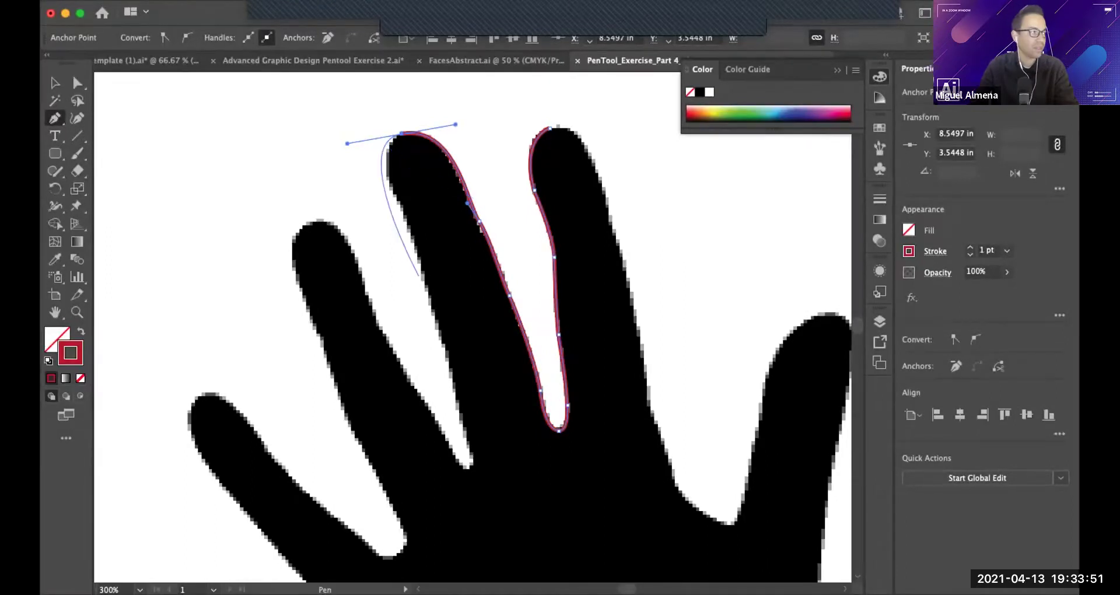
left_click(401, 133)
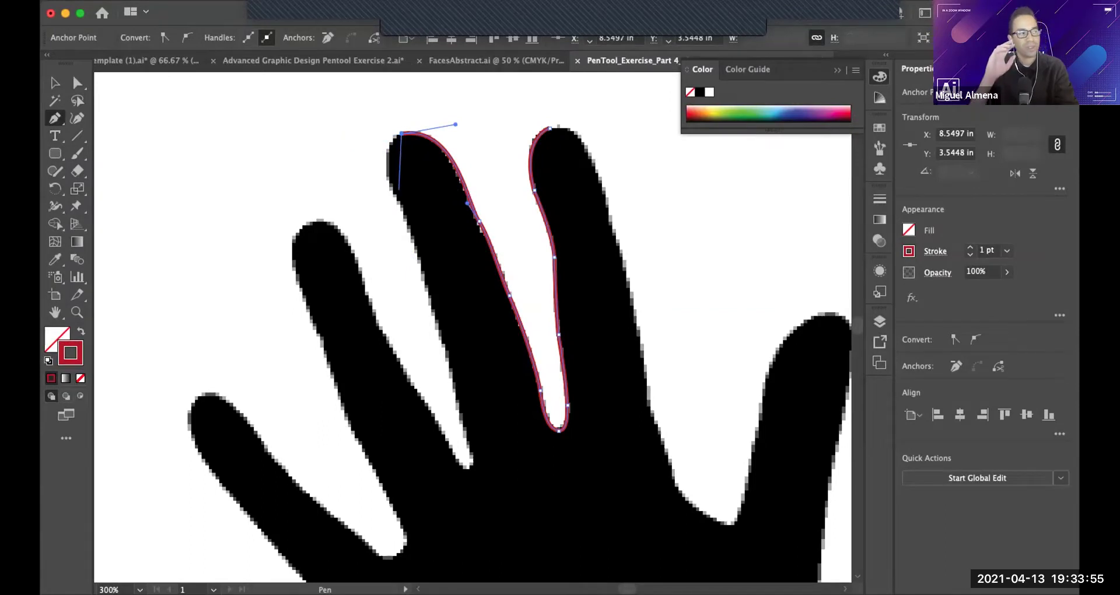
Switch the document to Outline view and delete the unfinished hand tracing.
key("super+y")
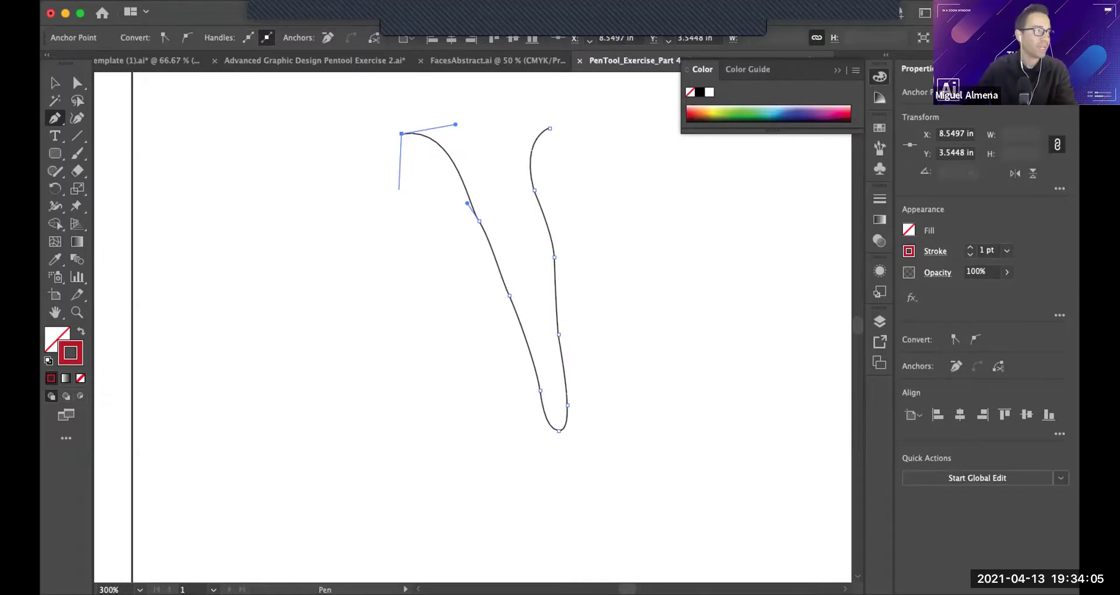
key("v")
key("super+z")
key("Delete")
Check the shapes in FacesAbstract.ai in Outline view, then return to the PenTool_Exercise_Part 4_Shapes (5).ai document.
key("super+grave")
key("super+y")
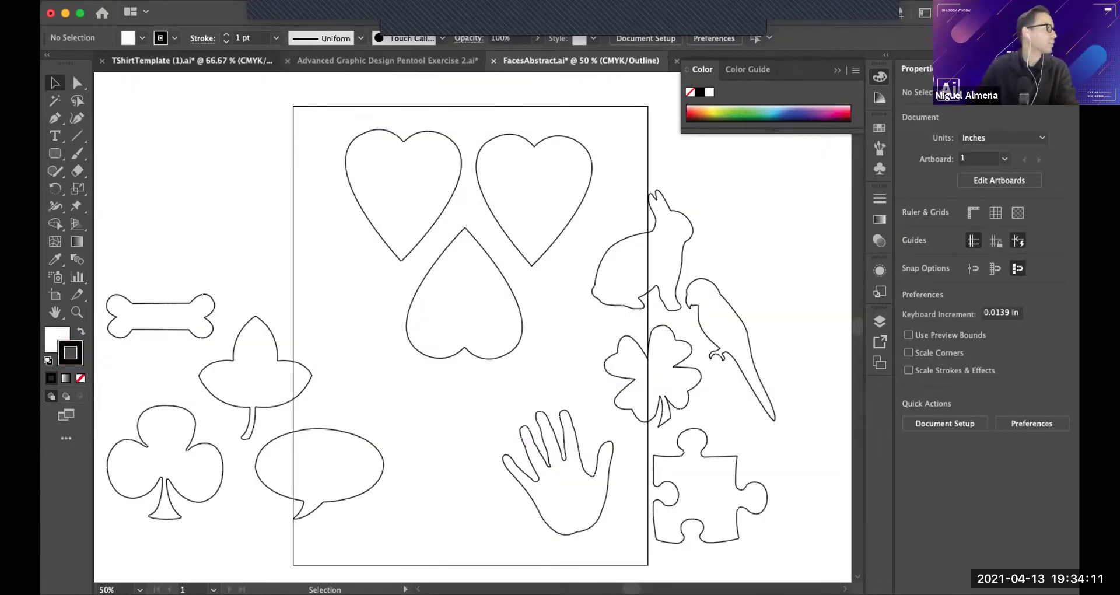
left_click(187, 60)
left_click(581, 60)
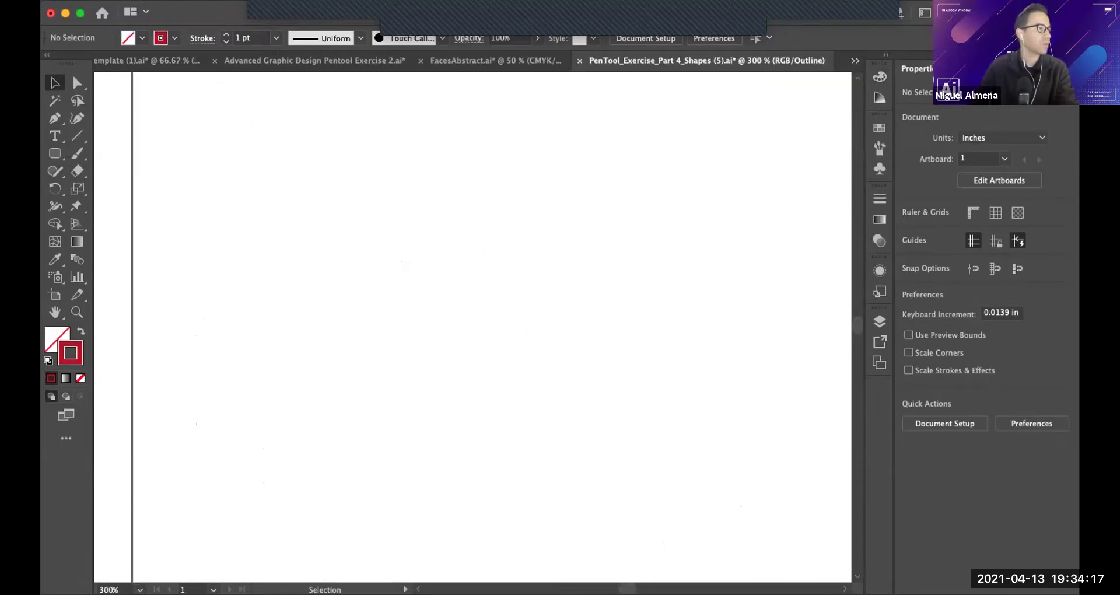
Return the hand exercise to Preview, then switch to Advanced Graphic Design Pentool Exercise 2.ai and restore its Preview view.
key("super+y")
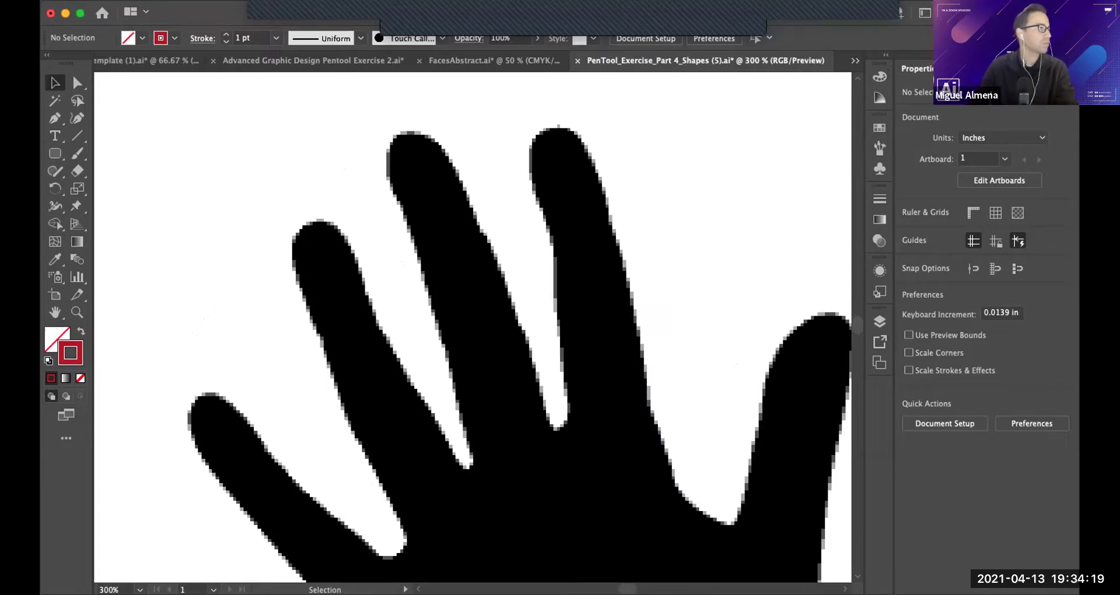
key("ctrl+Tab")
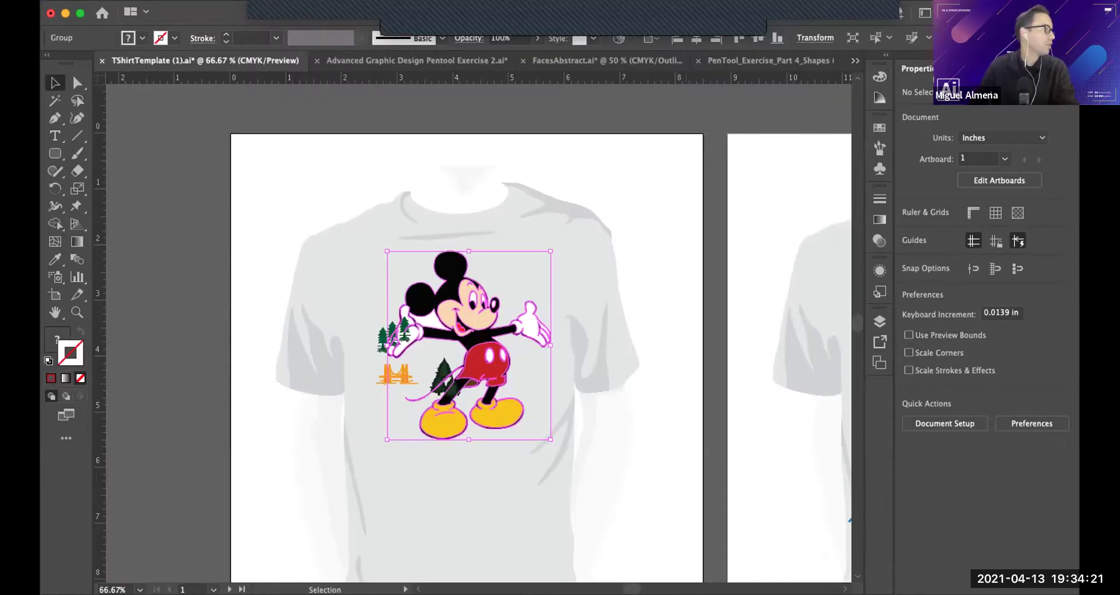
key("super+minus")
key("ctrl+Tab")
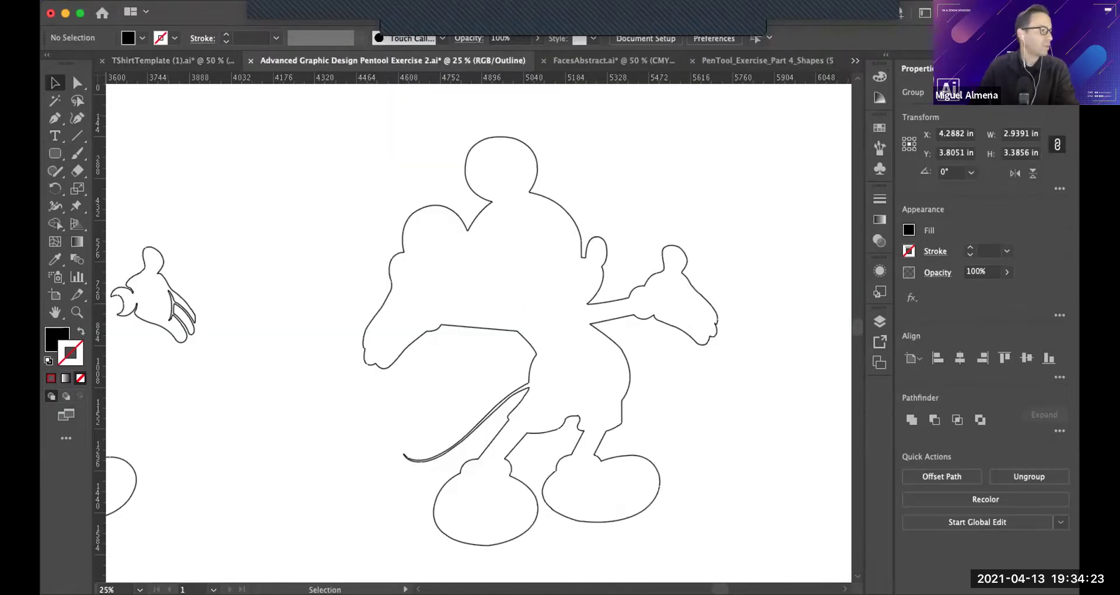
key("super+y")
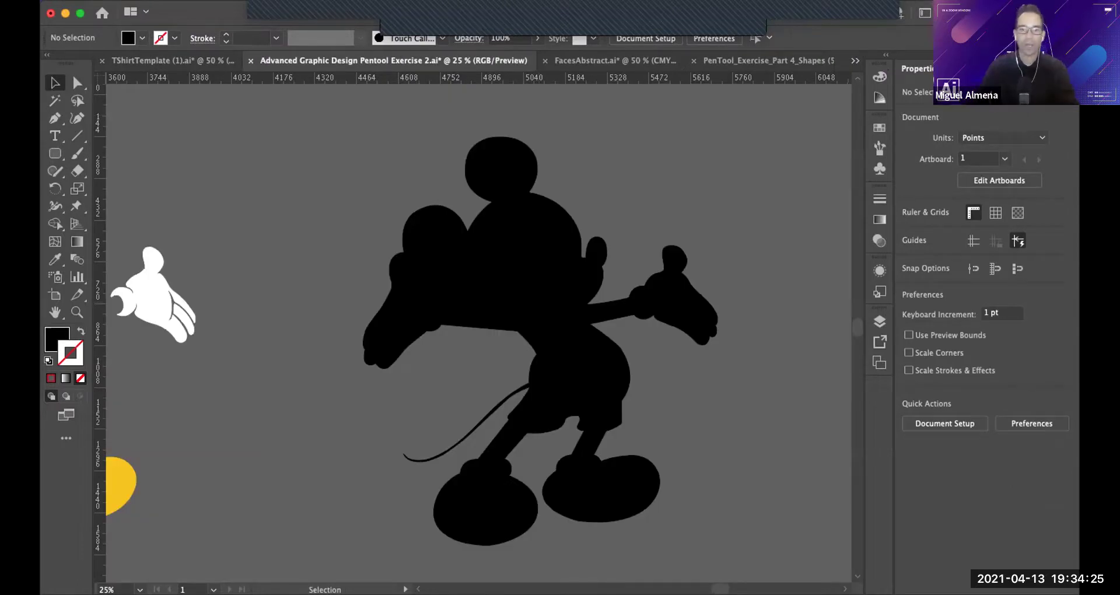
Examine the separate silhouette and colored pieces of the Mickey Mouse artwork, then the Level 2 reference drawing on the artboard.
left_click_drag(140, 298, 665, 295)
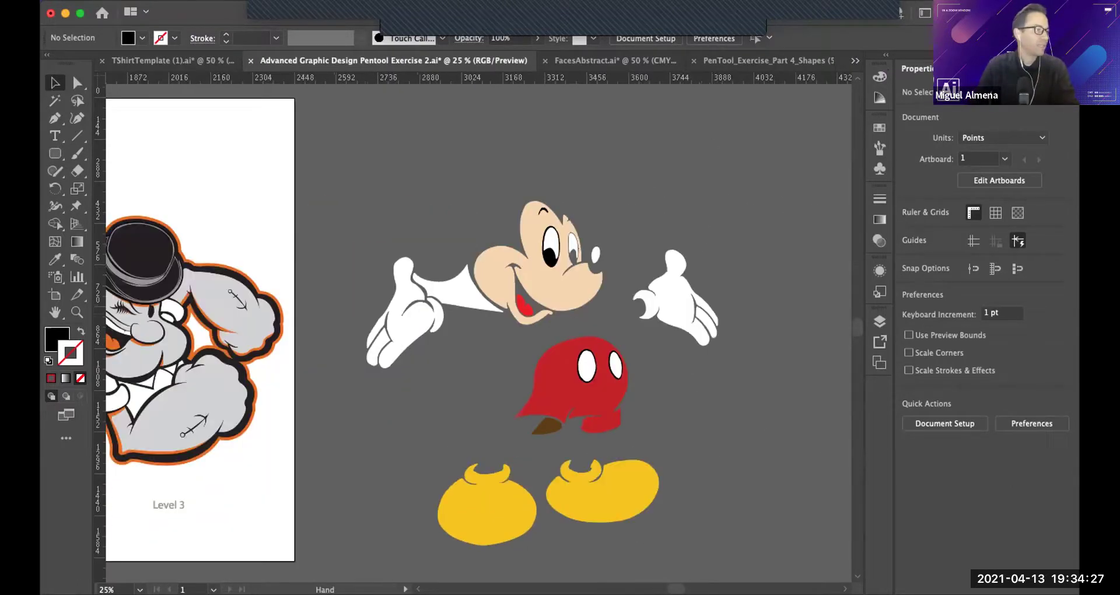
left_click_drag(433, 300, 717, 300)
scroll(717, 299, "left", 5)
key("super+plus")
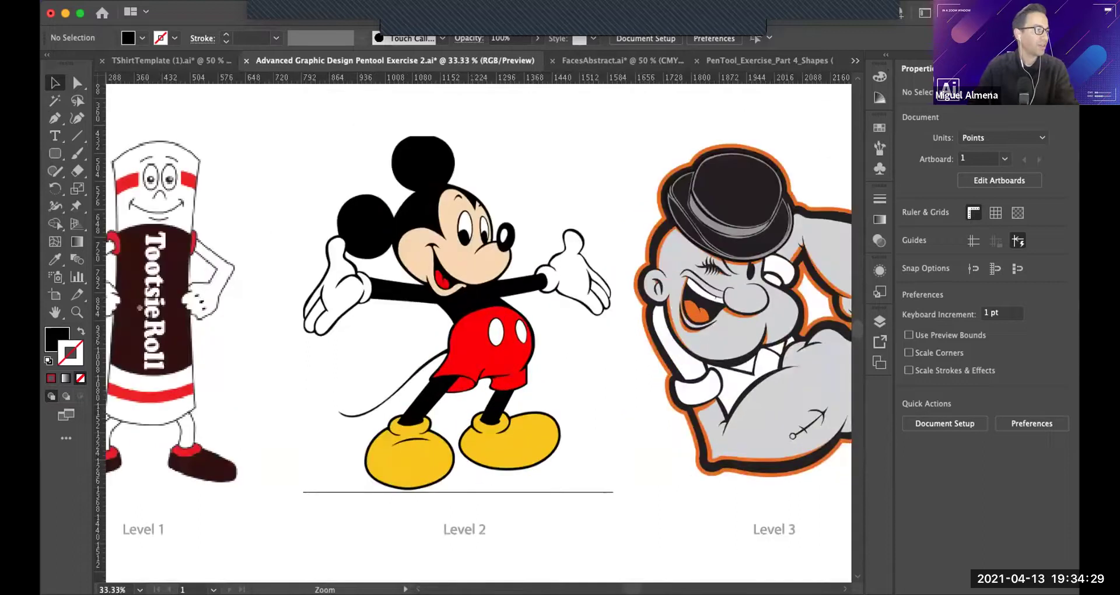
key("super+plus")
scroll(478, 332, "left", 3)
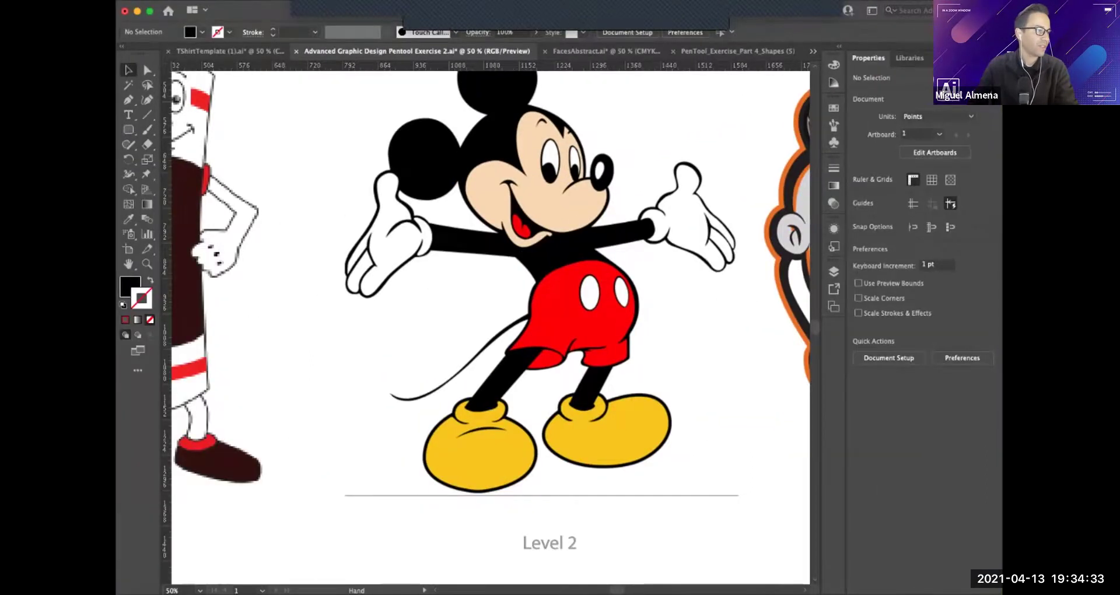
scroll(490, 321, "up", 4)
scroll(490, 321, "right", 2)
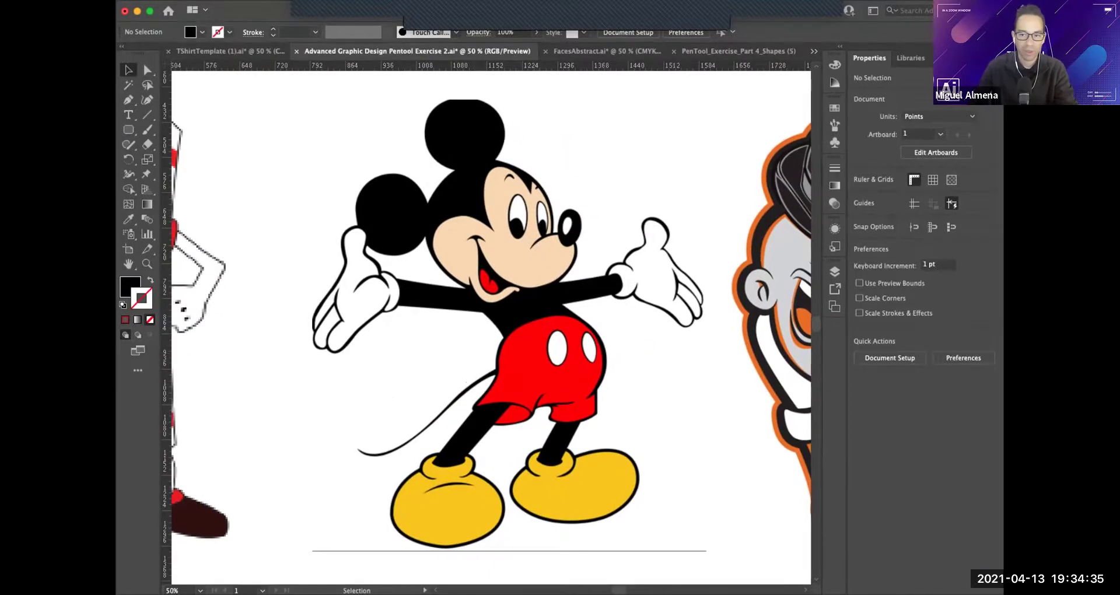
scroll(490, 321, "left", 1)
Activate the Pen tool and compare the Level 2 Mickey Mouse drawing with the Level 3 character.
key("p")
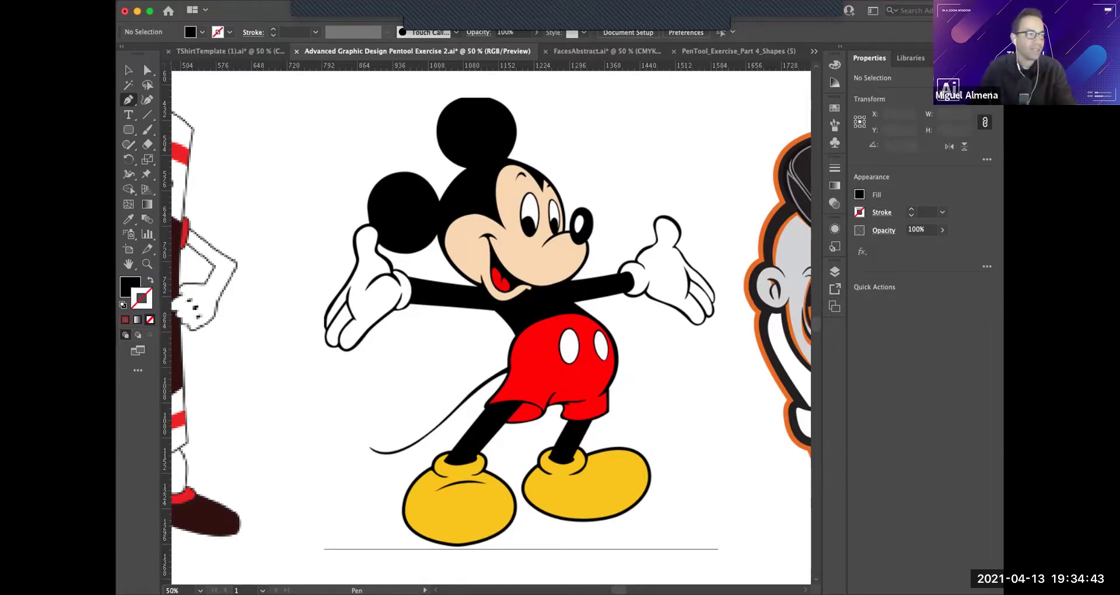
key("super+minus")
scroll(490, 327, "right", 2)
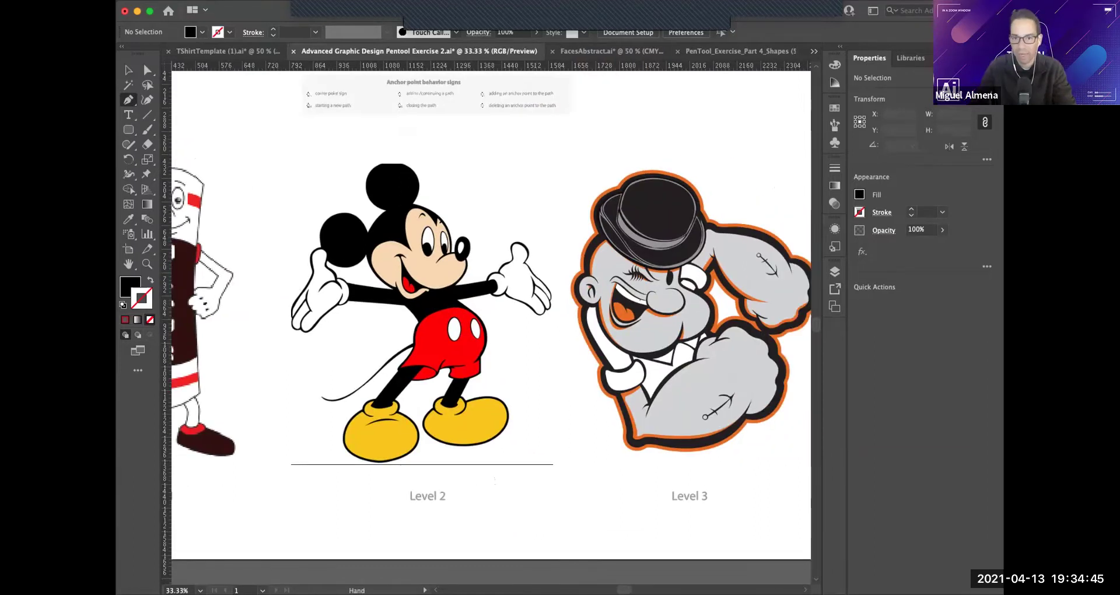
scroll(490, 315, "right", 2)
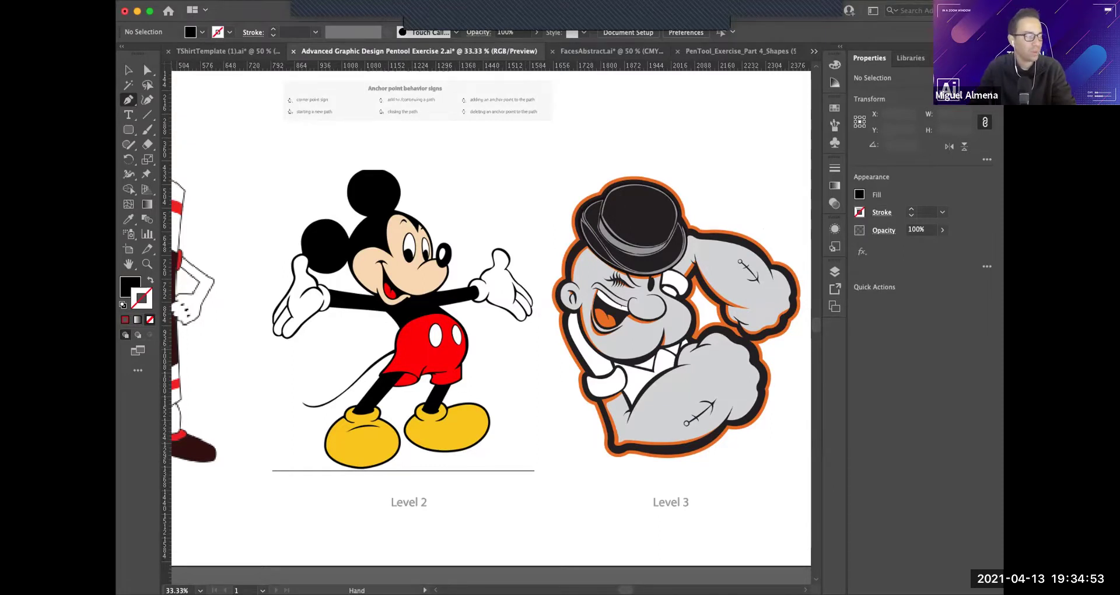
scroll(490, 318, "left", 2)
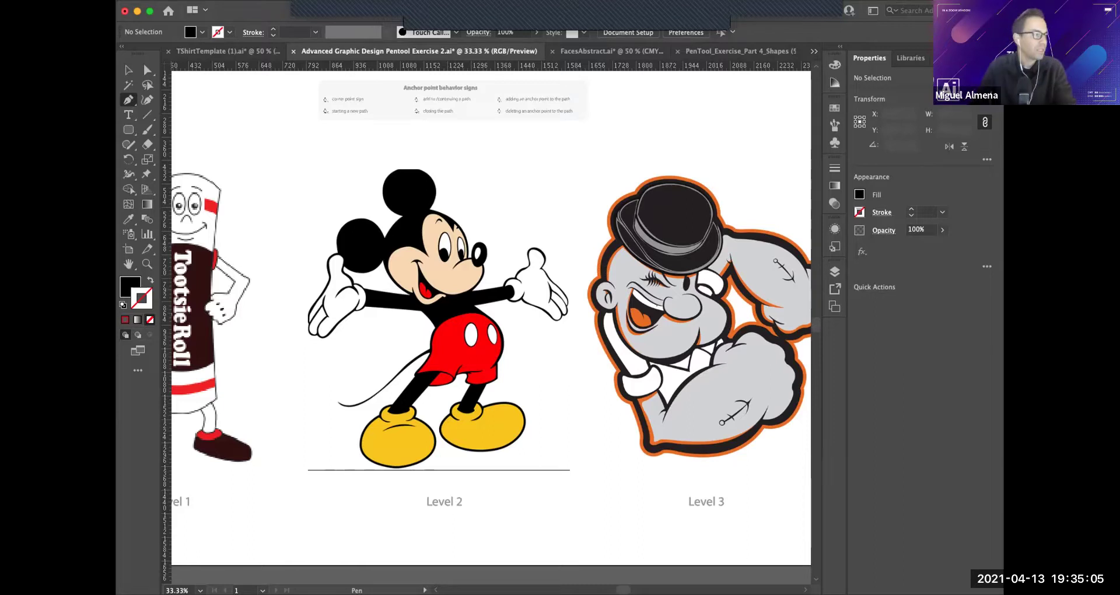
Start a Pen path at the flat top of Mickey's upper ear and curve it down to the ear's outer edge.
key("super+equal")
scroll(487, 327, "down", 3)
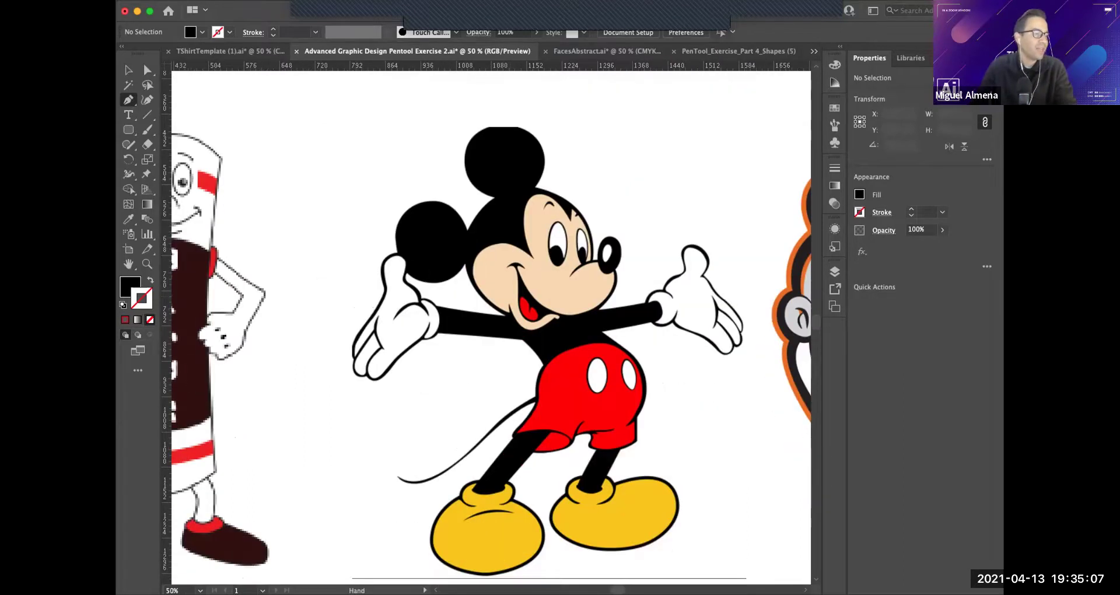
key("super+equal")
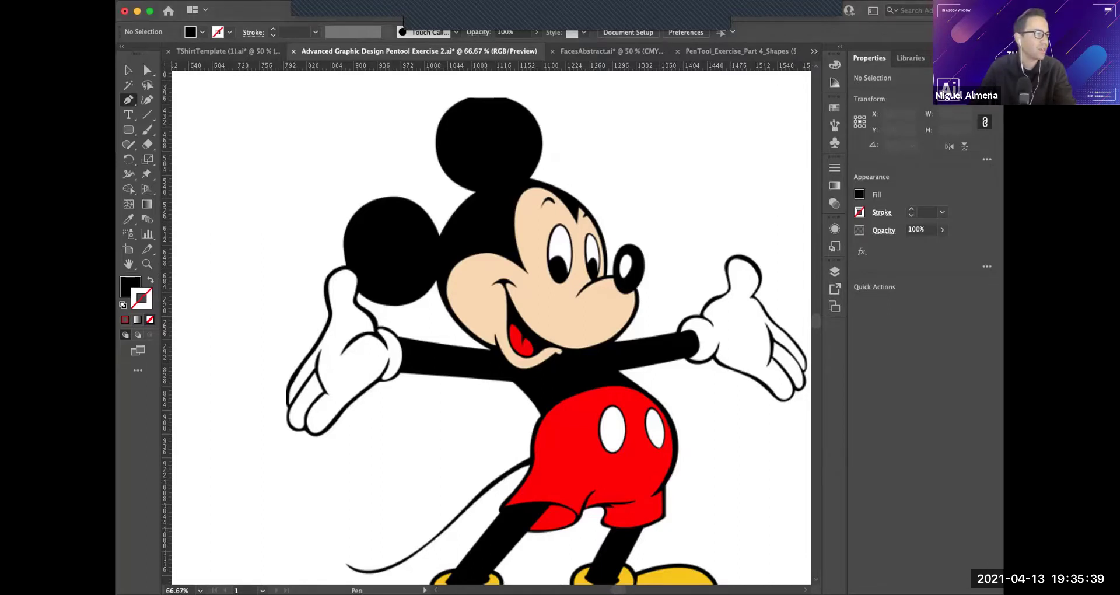
key("super+equal")
key("super+equal")
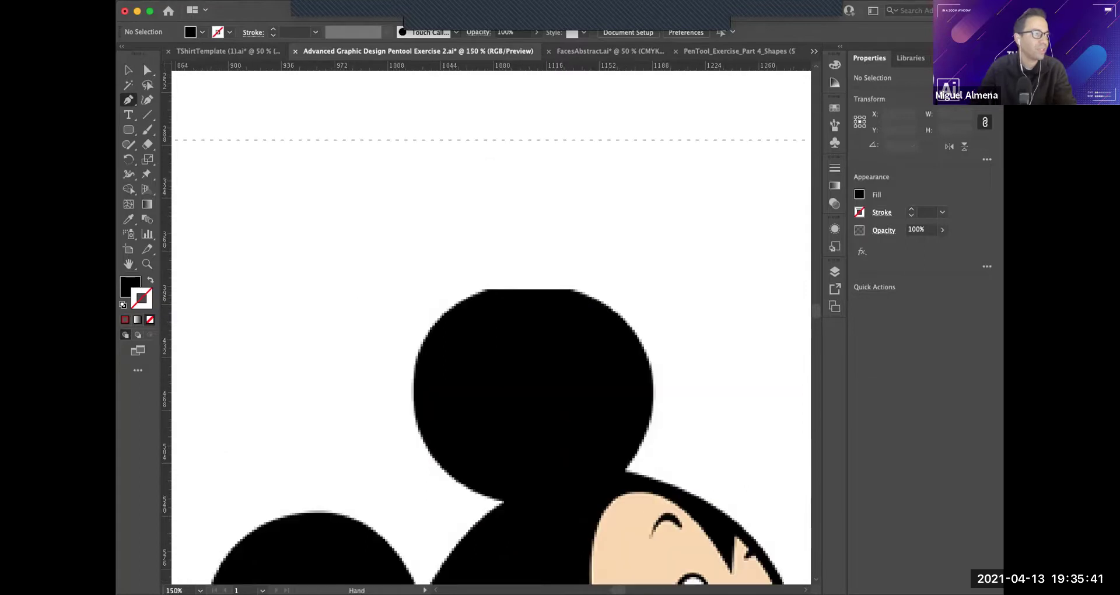
scroll(491, 327, "up", 5)
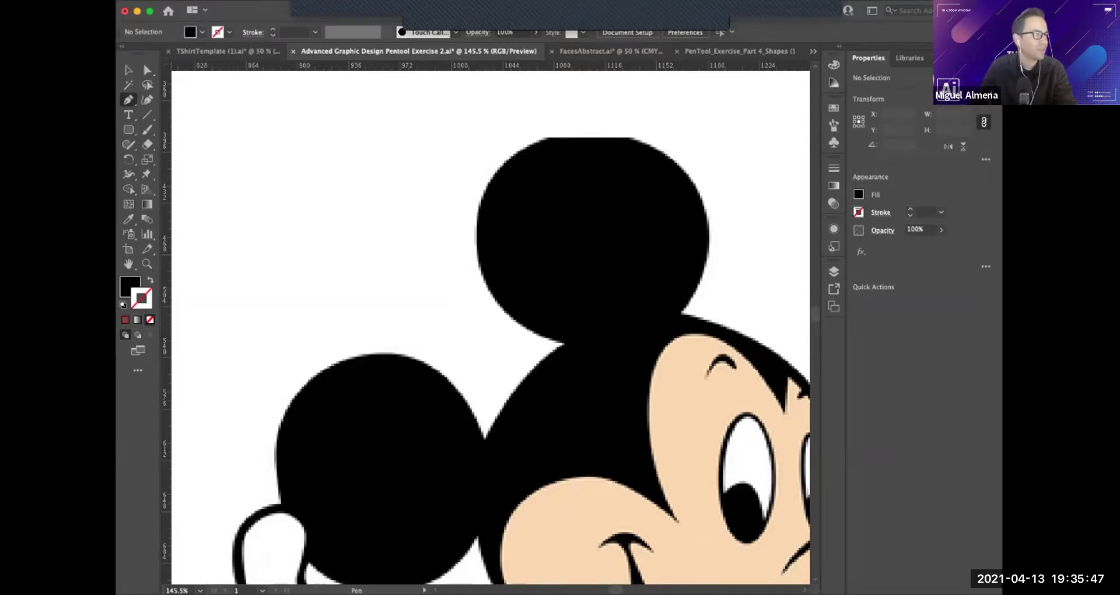
scroll(491, 327, "down", 2)
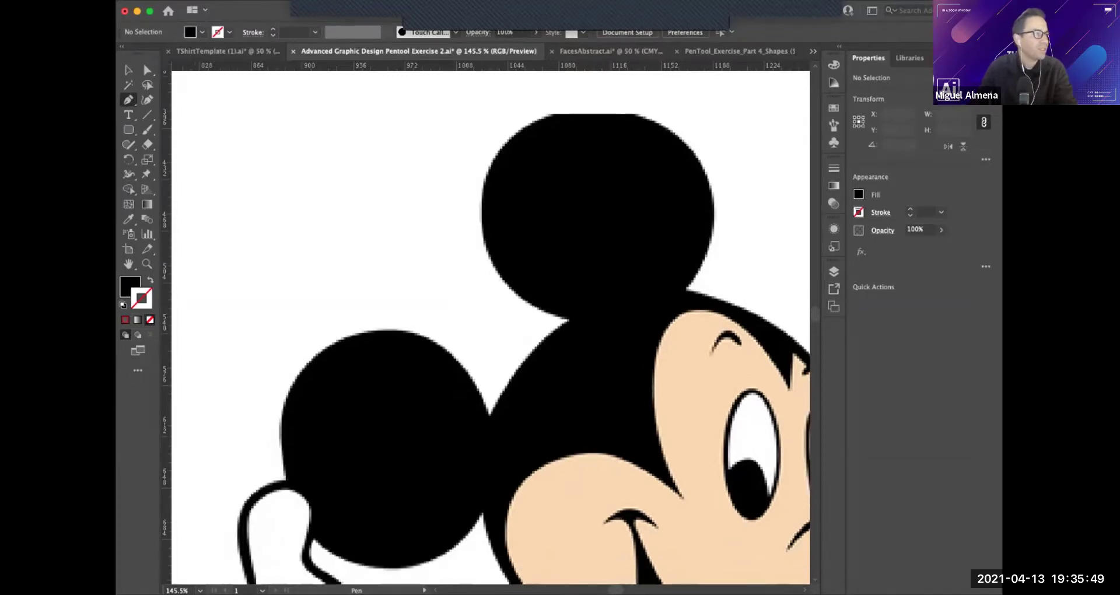
left_click(551, 115)
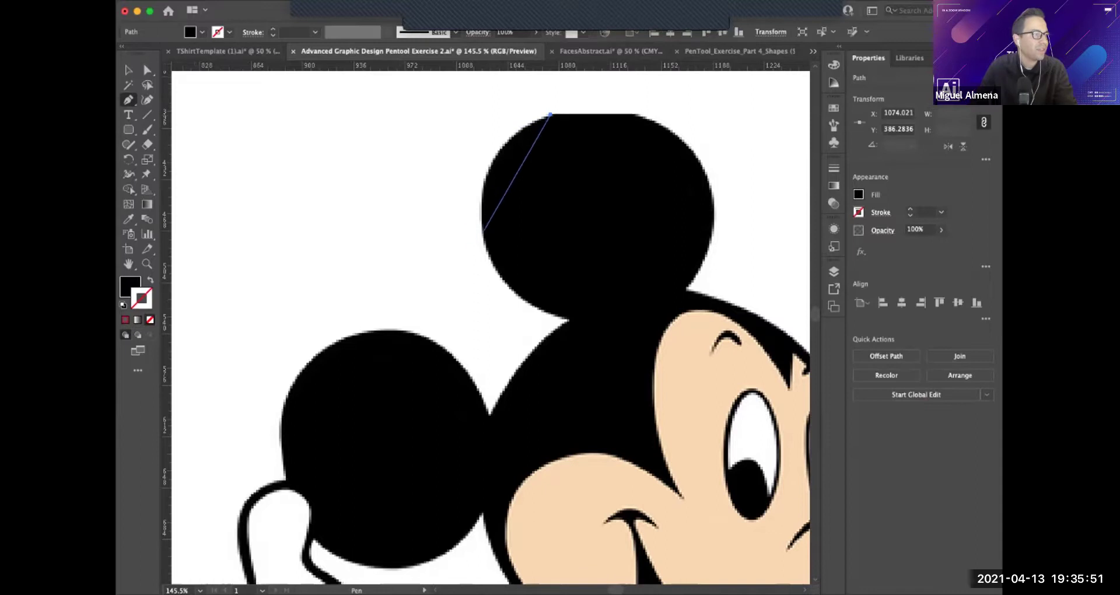
left_click_drag(482, 221, 489, 306)
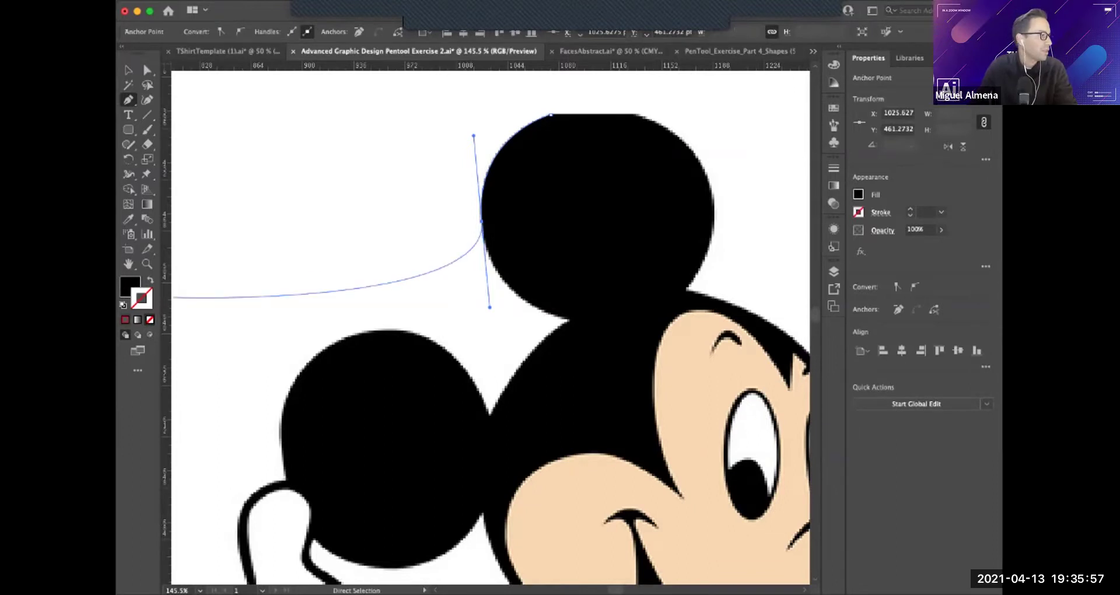
Give the path no fill and a red 1 pt stroke, and curve it to the upper ear's junction with the head, removing the outgoing handle.
key("comma")
key("slash")
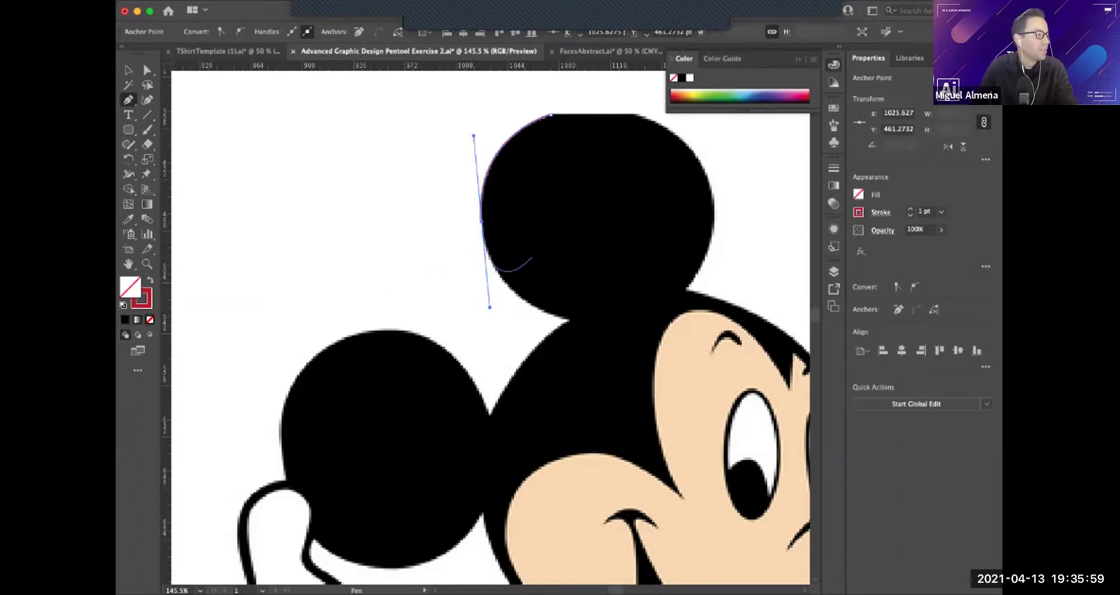
left_click(482, 220)
left_click_drag(569, 320, 650, 331)
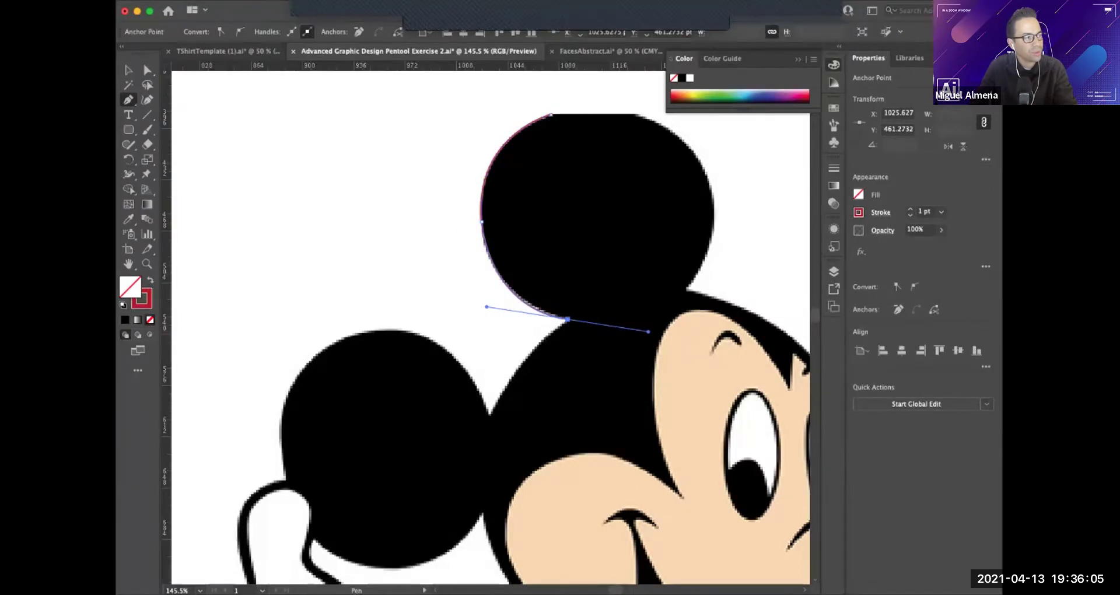
left_click(569, 319, "alt")
Trace along the head between the ears to the lower ear's junction, removing that anchor's outgoing handle.
scroll(525, 321, "down", 3)
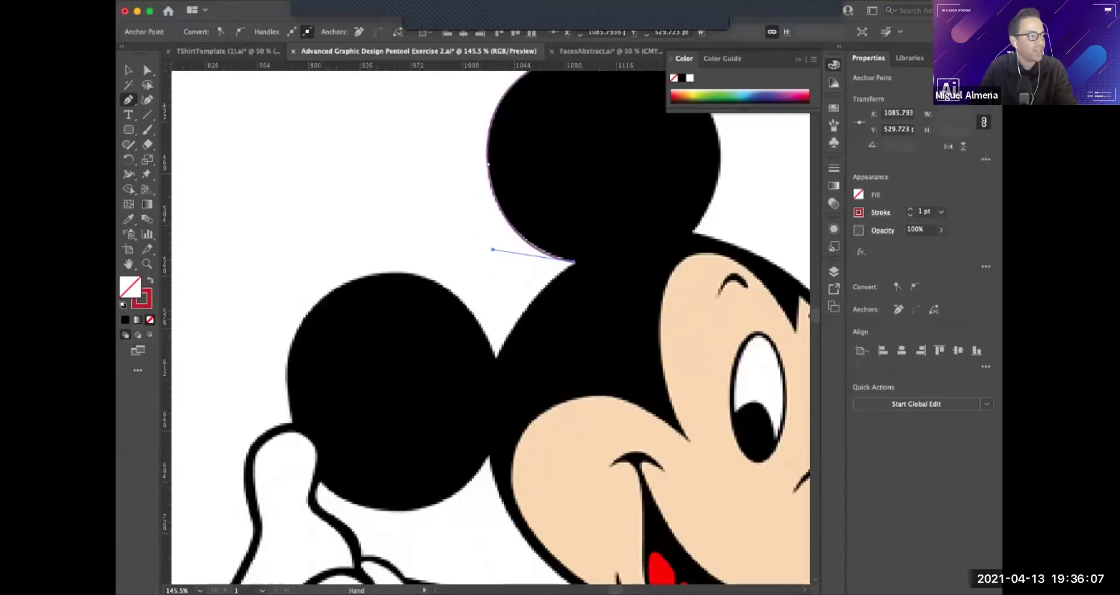
left_click_drag(497, 357, 470, 421)
left_click(497, 357, "alt")
left_click_drag(497, 357, 557, 394)
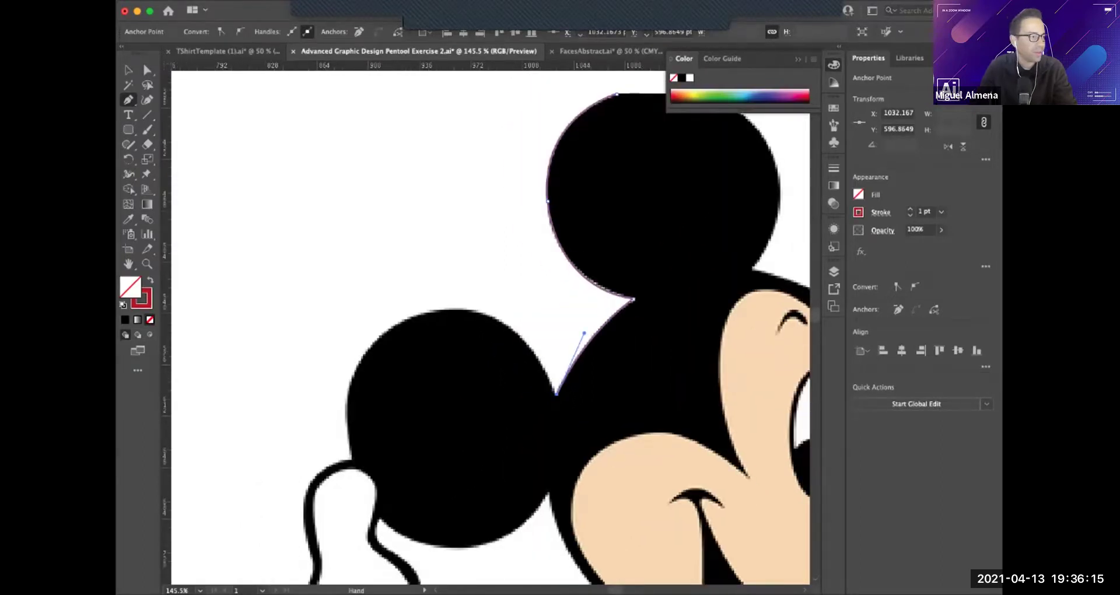
Curve the path over the top of the lower ear and down to its outer edge, removing the outgoing handles.
scroll(503, 352, "up", 1)
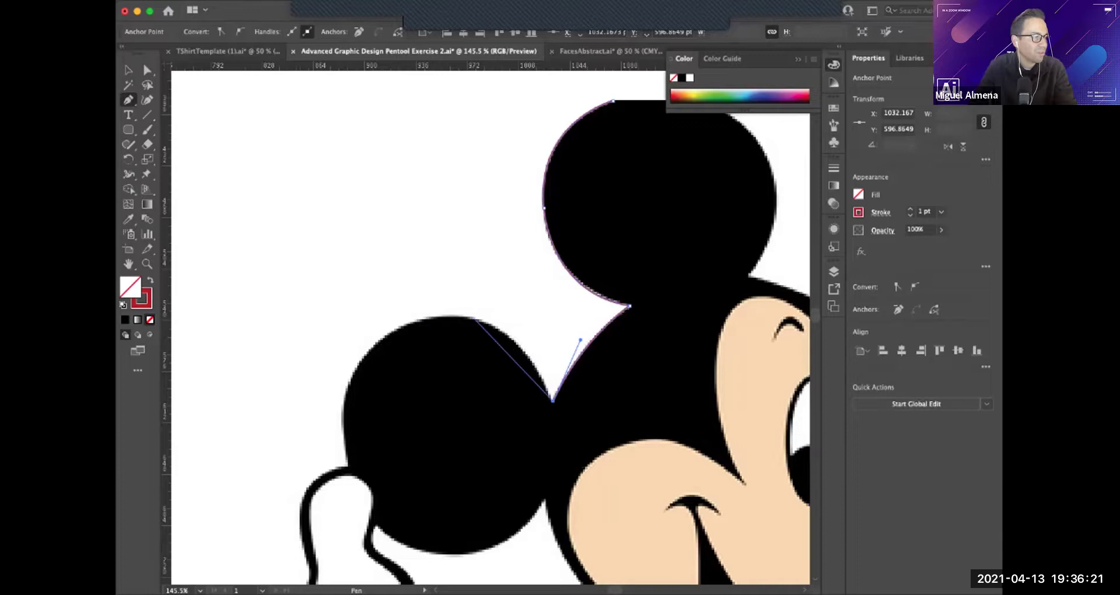
left_click_drag(445, 317, 367, 325)
scroll(482, 249, "down", 5)
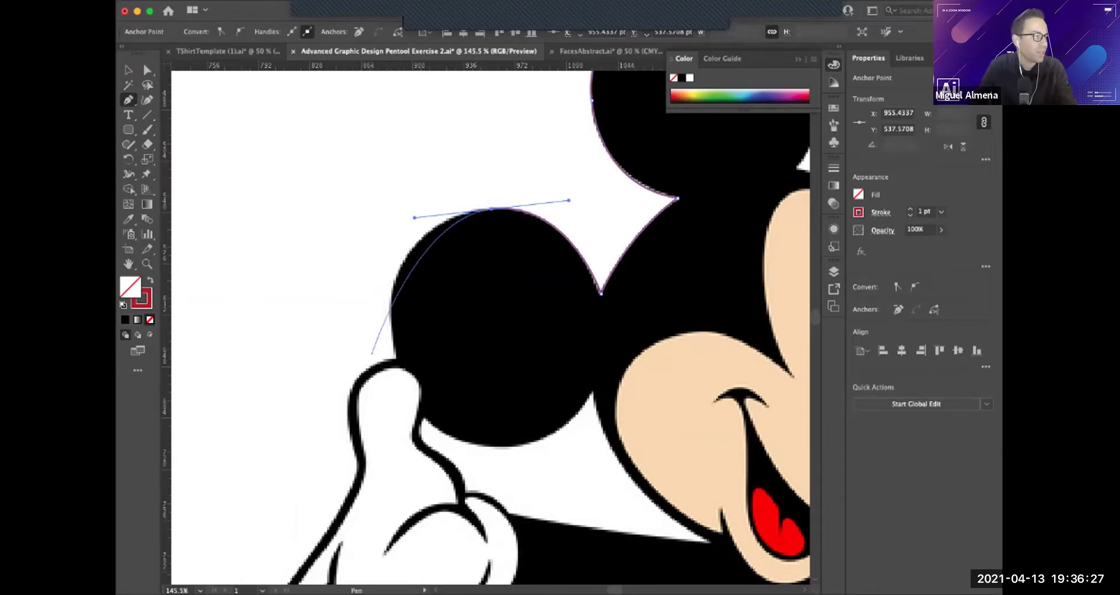
left_click(491, 209)
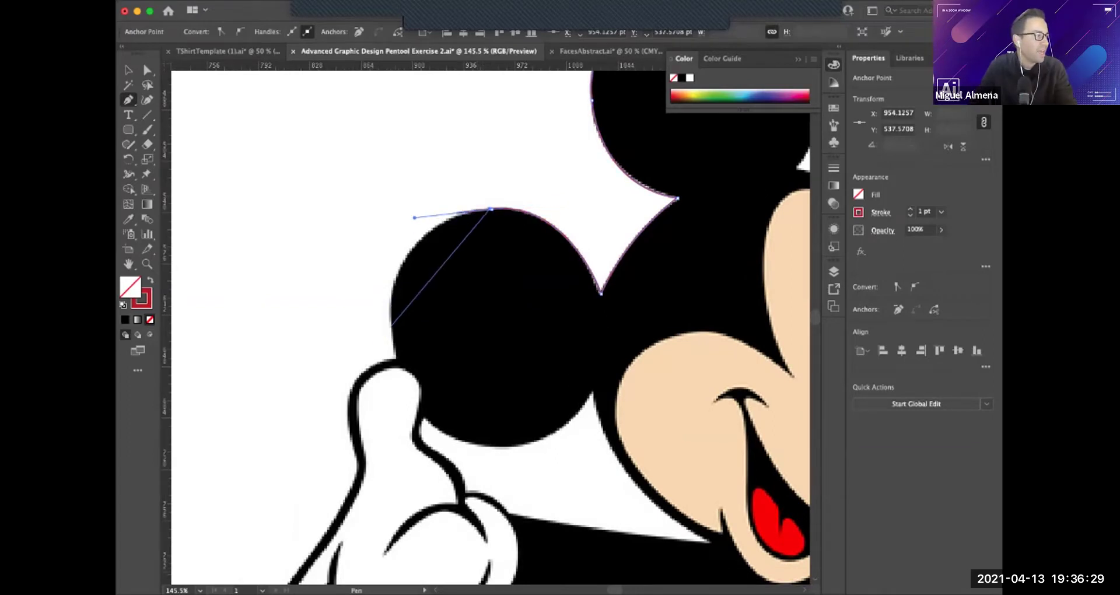
left_click_drag(389, 315, 382, 415)
left_click(389, 315)
Extend the path to where the lower ear meets the raised thumb and adjust the corner anchor there.
left_click(397, 363)
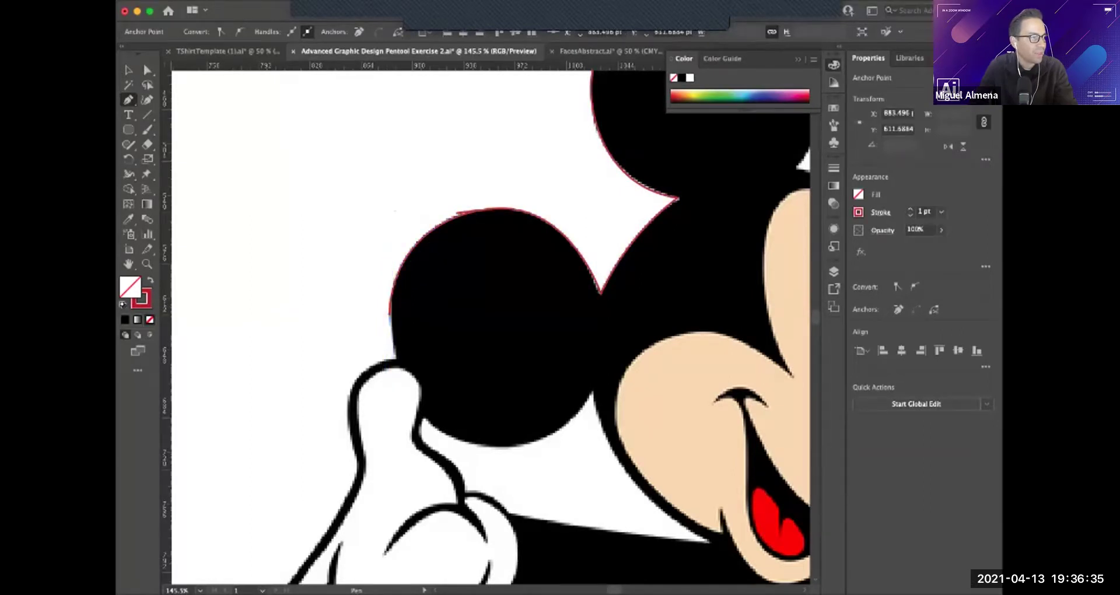
left_click_drag(399, 365, 399, 366)
left_click(398, 371, "super")
left_click(395, 370, "super")
scroll(629, 283, "down", 2)
scroll(634, 266, "up", 2)
left_click_drag(635, 265, 619, 316)
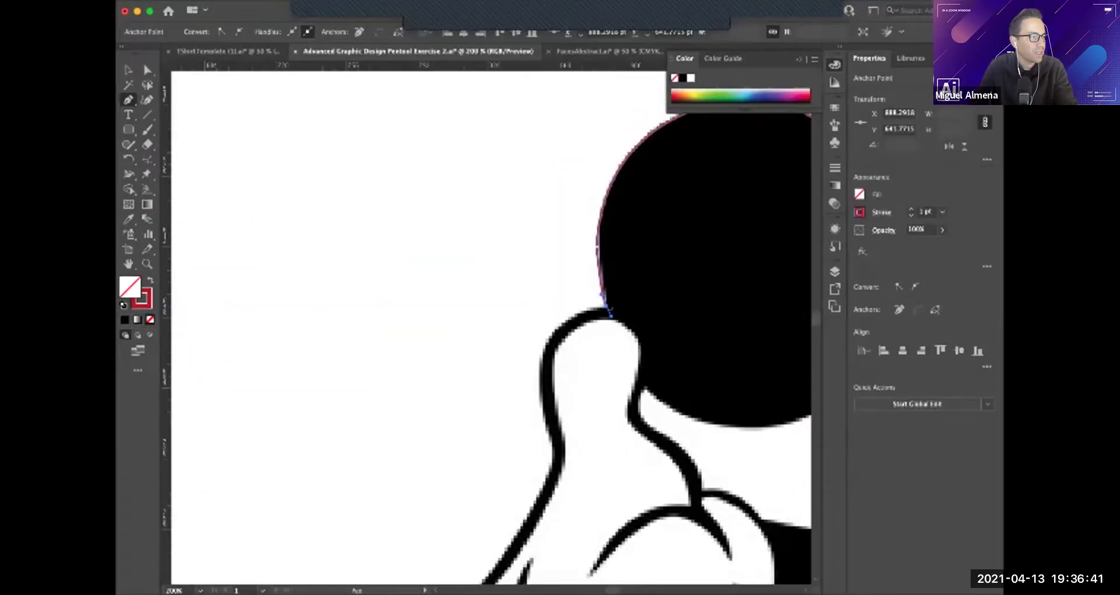
Trace over the thumb tip and down the thumb's outer edge to its base, with the red stroke set to 3 pt.
scroll(583, 280, "down", 2)
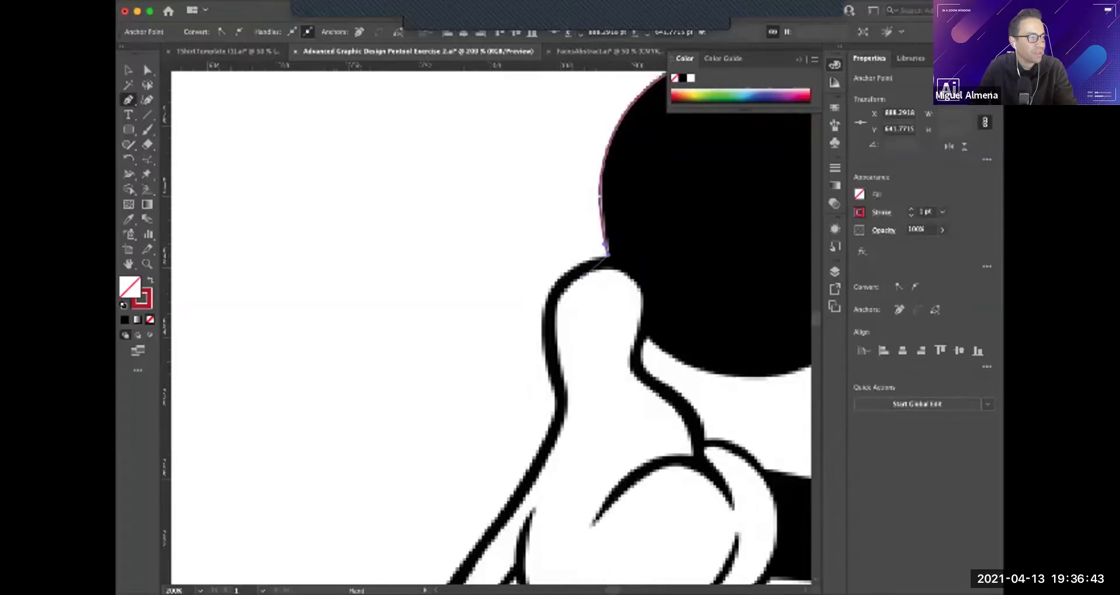
left_click_drag(558, 279, 539, 301)
scroll(486, 327, "down", 1)
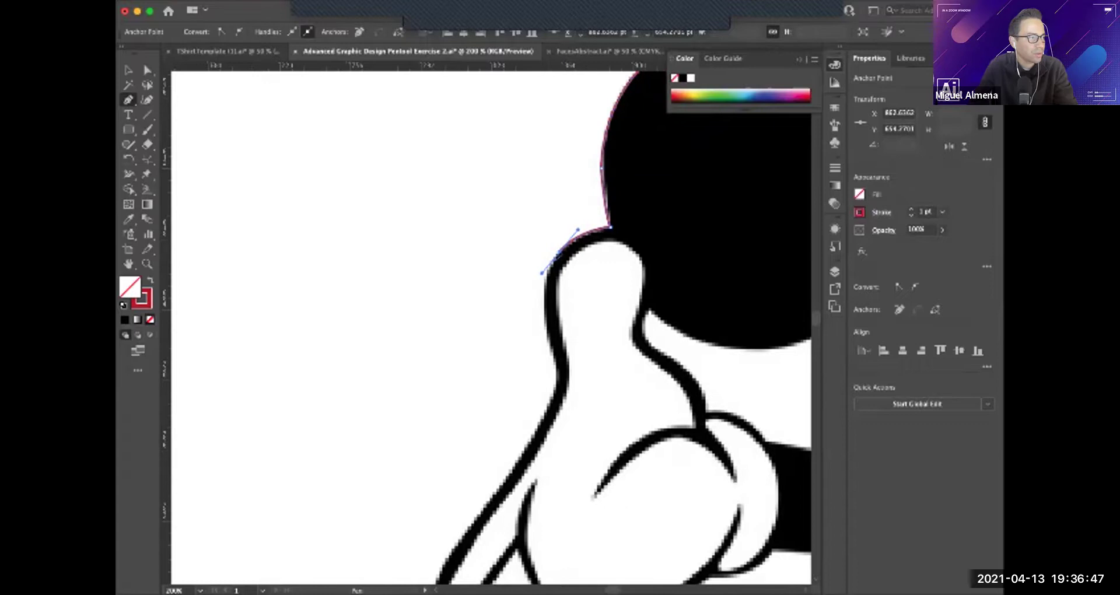
left_click(560, 252)
left_click_drag(546, 319, 525, 436)
scroll(525, 436, "down", 3)
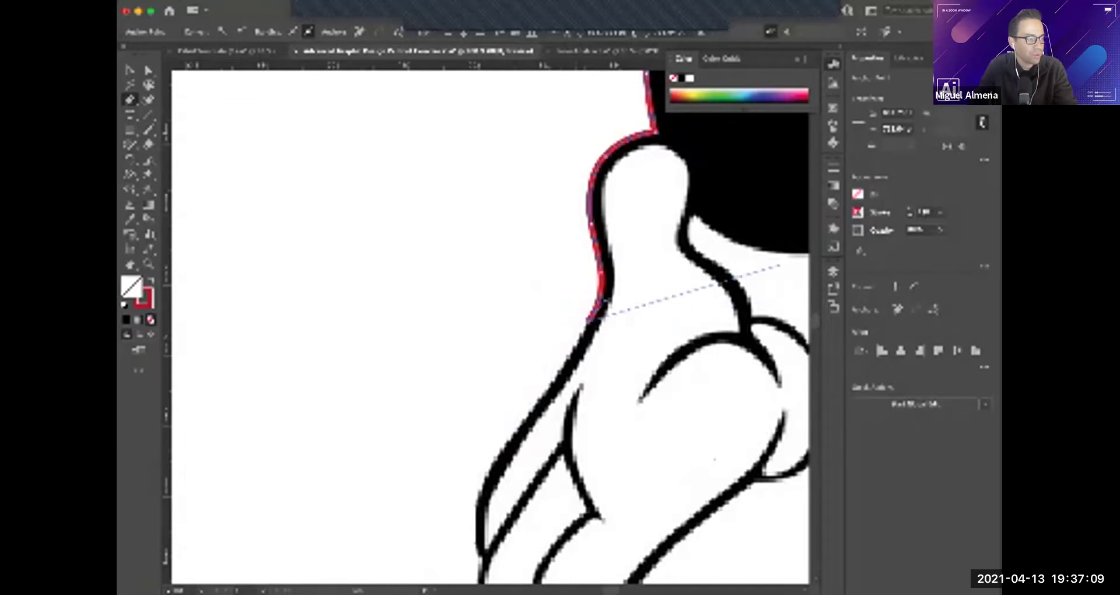
scroll(781, 257, "down", 1)
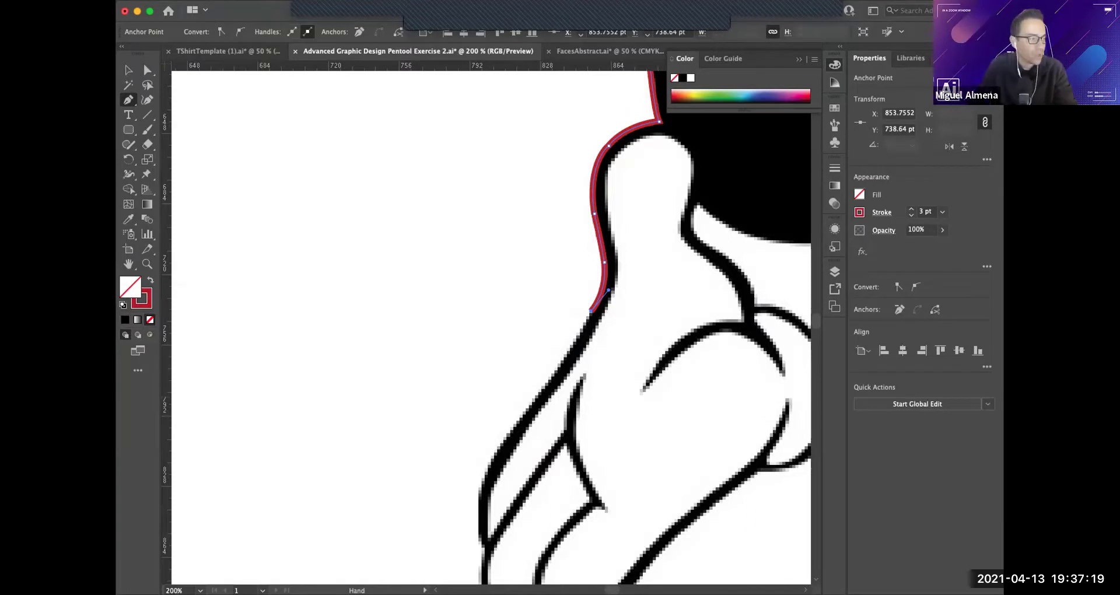
Continue the path down the outer edge of the hand from the thumb's base to the side of the outermost finger.
left_click_drag(541, 388, 546, 371)
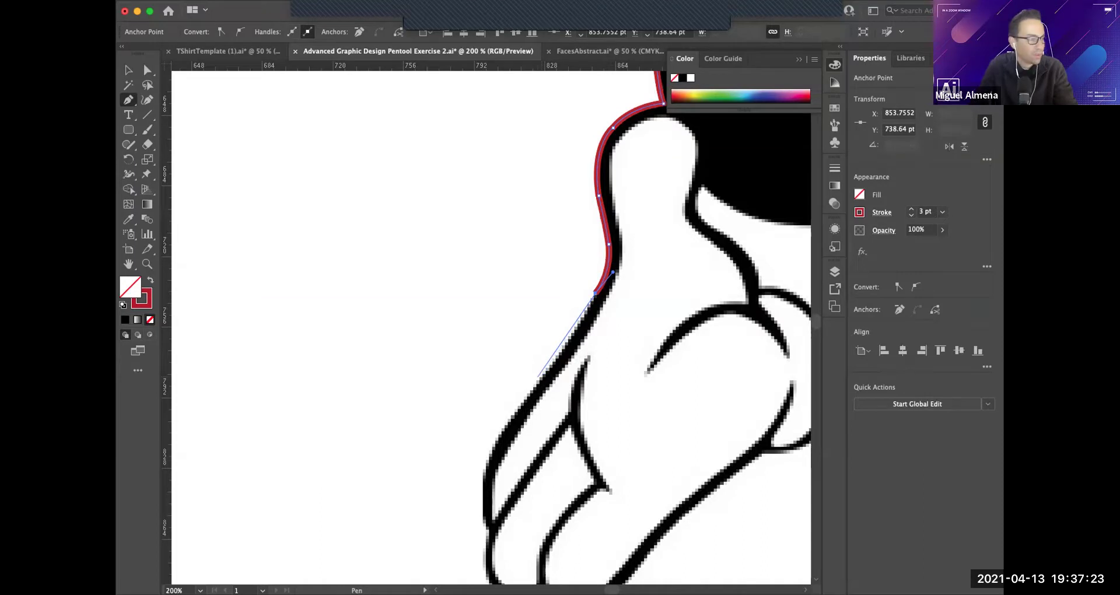
left_click_drag(534, 386, 511, 411)
scroll(511, 411, "down", 5)
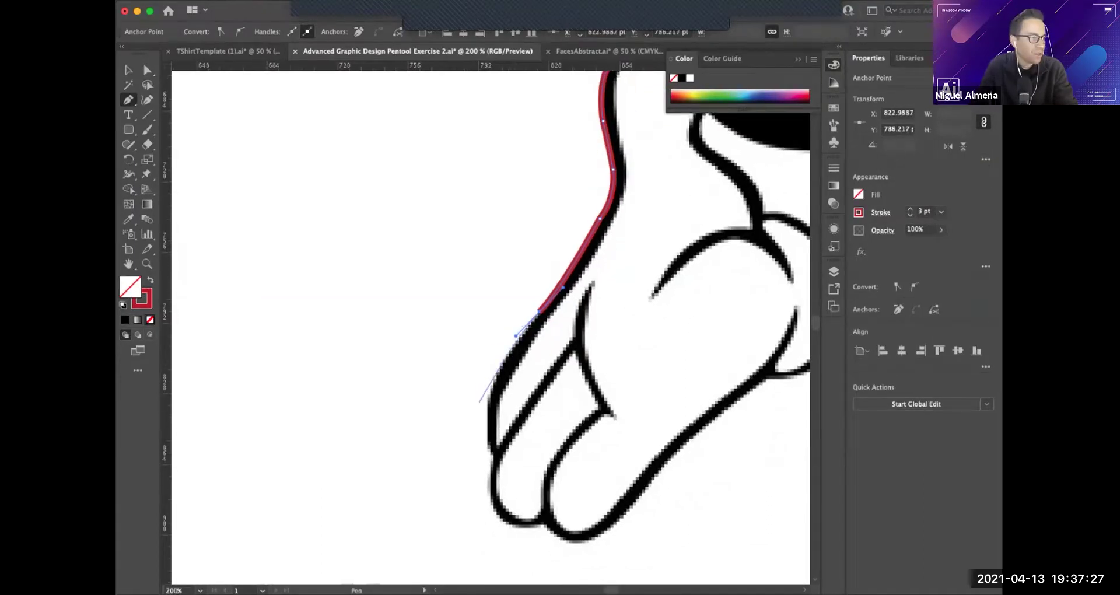
left_click_drag(487, 436, 487, 436)
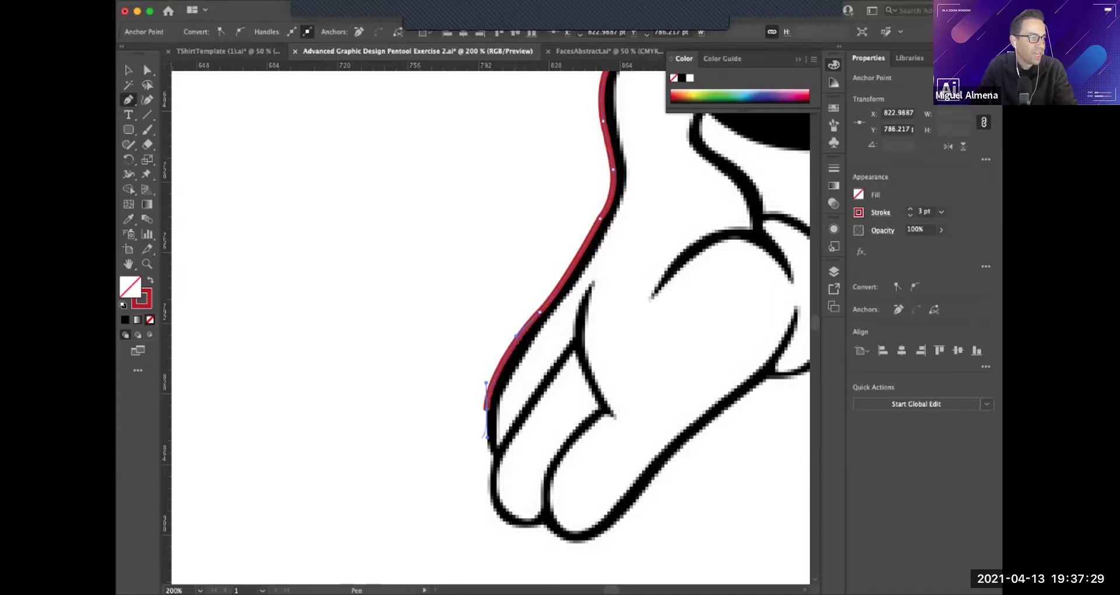
Continue the path past the outermost finger and around the middle fingertip to the notch beside the last finger.
left_click(493, 453)
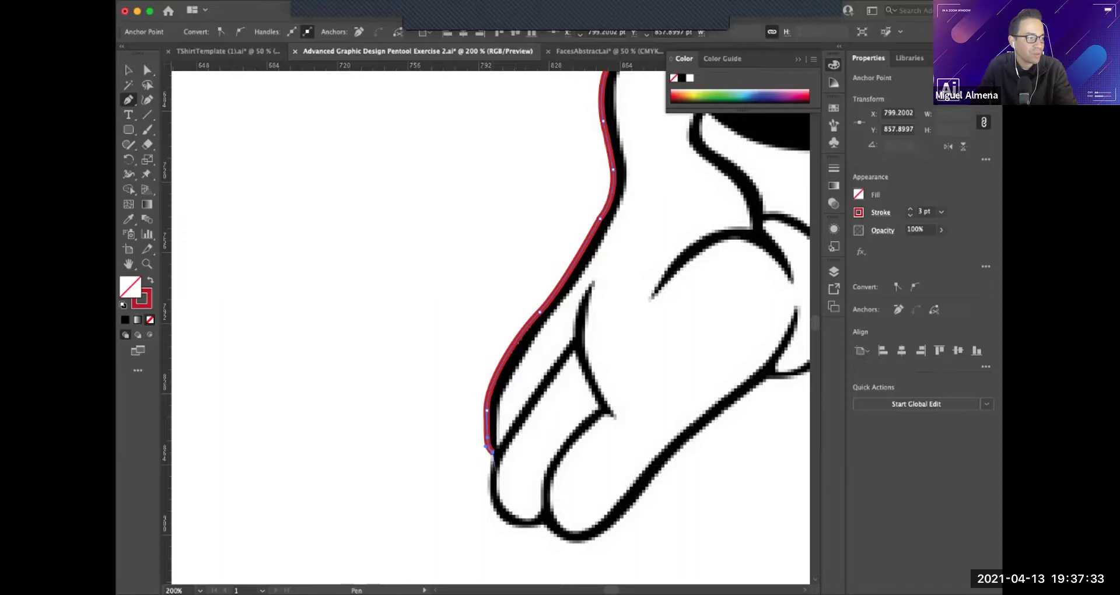
left_click(488, 497)
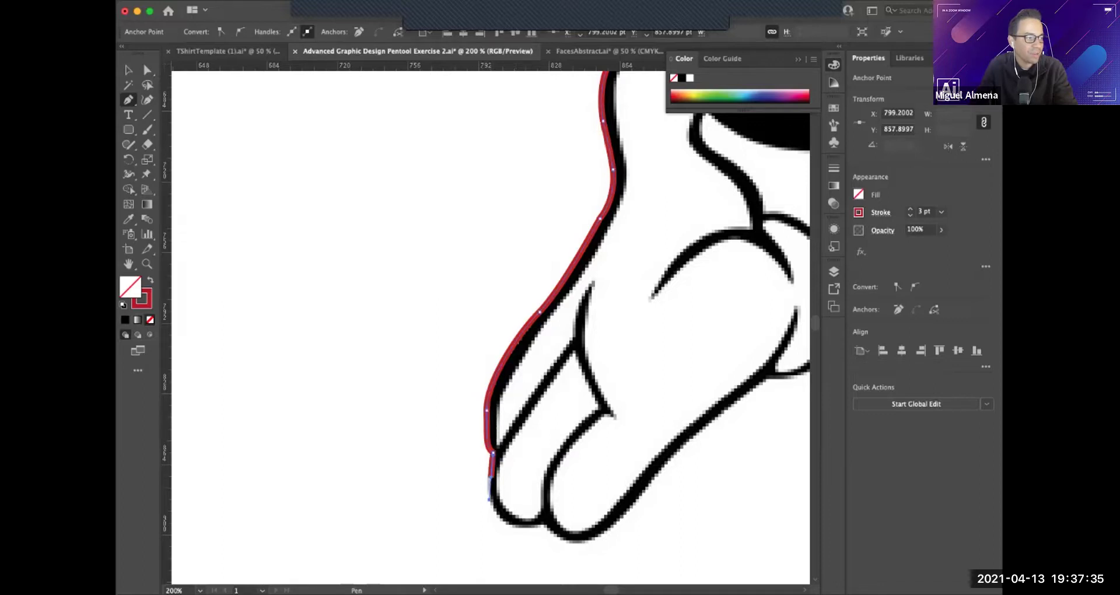
left_click_drag(517, 527, 553, 527)
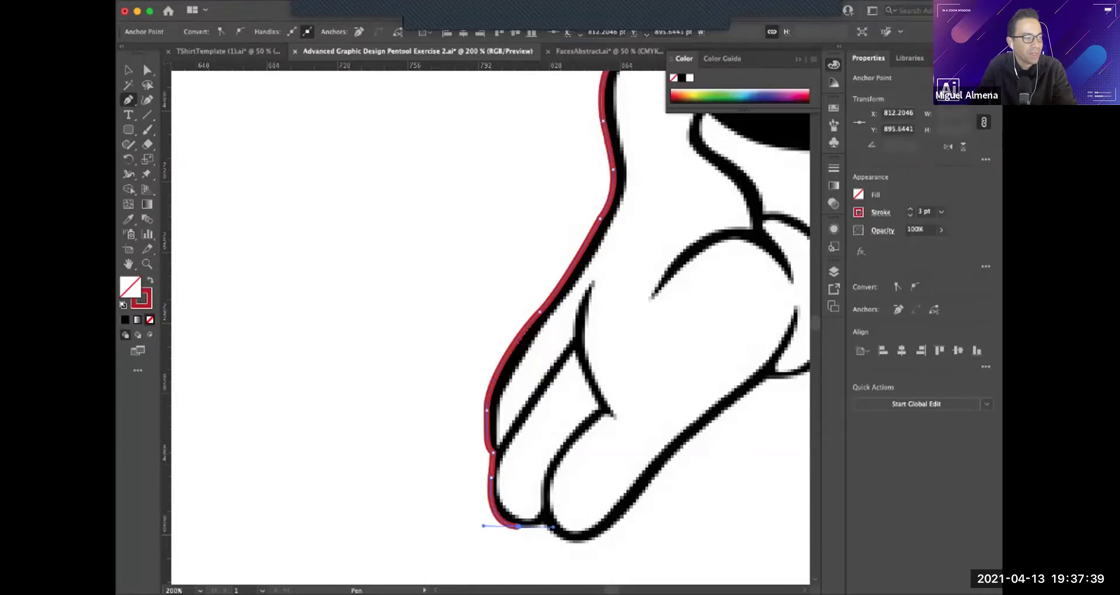
left_click(541, 521)
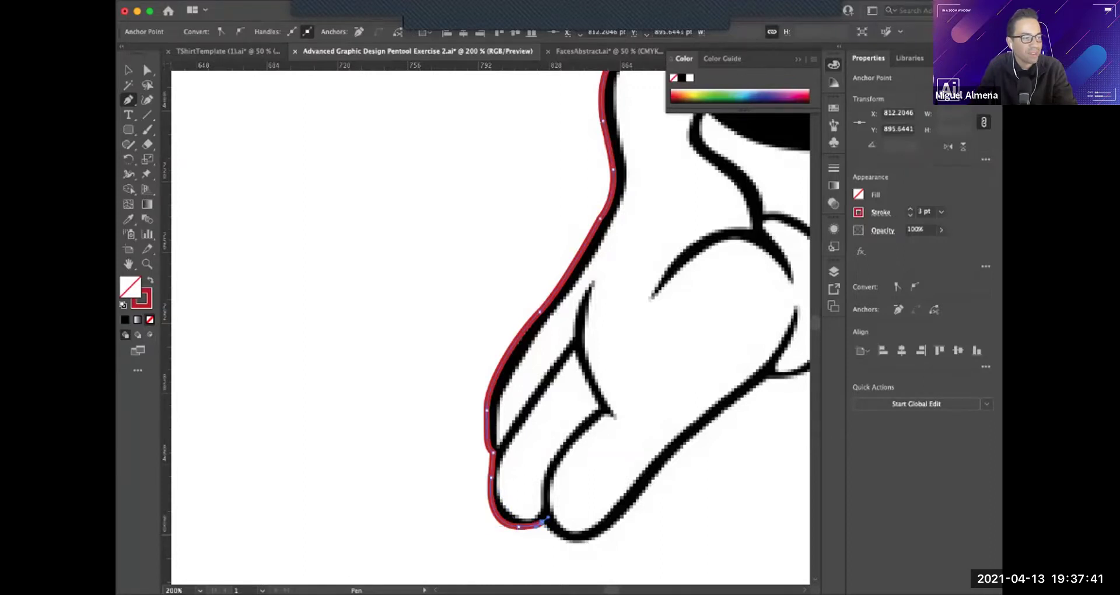
Try to trace the inner crease lines from the notch between the two fingertips up to the tip of the palm crease.
scroll(623, 350, "up", 1)
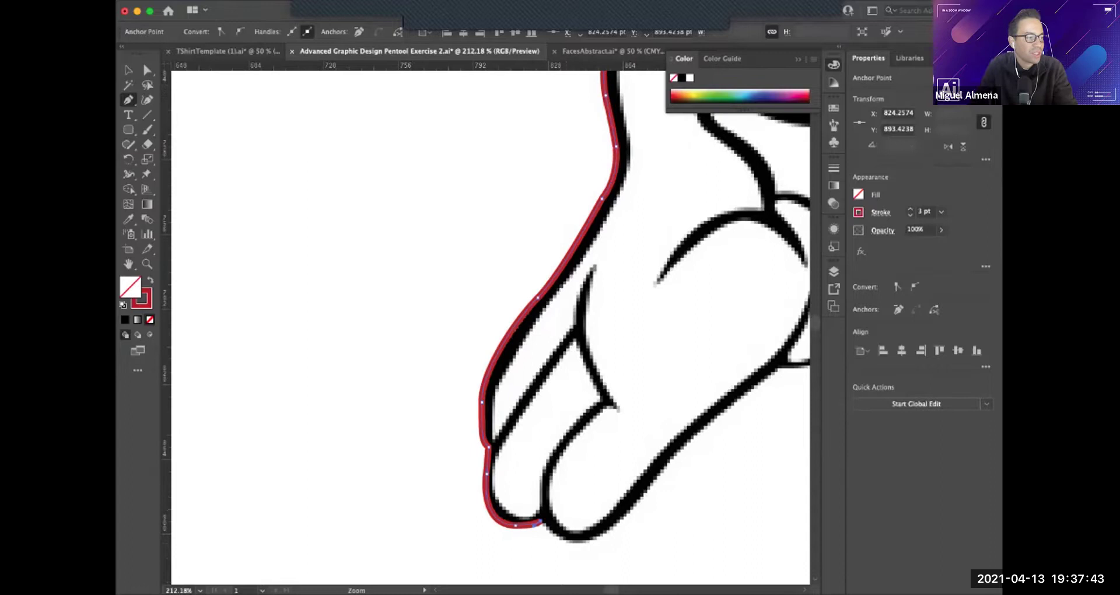
scroll(624, 350, "down", 5)
scroll(542, 363, "up", 5)
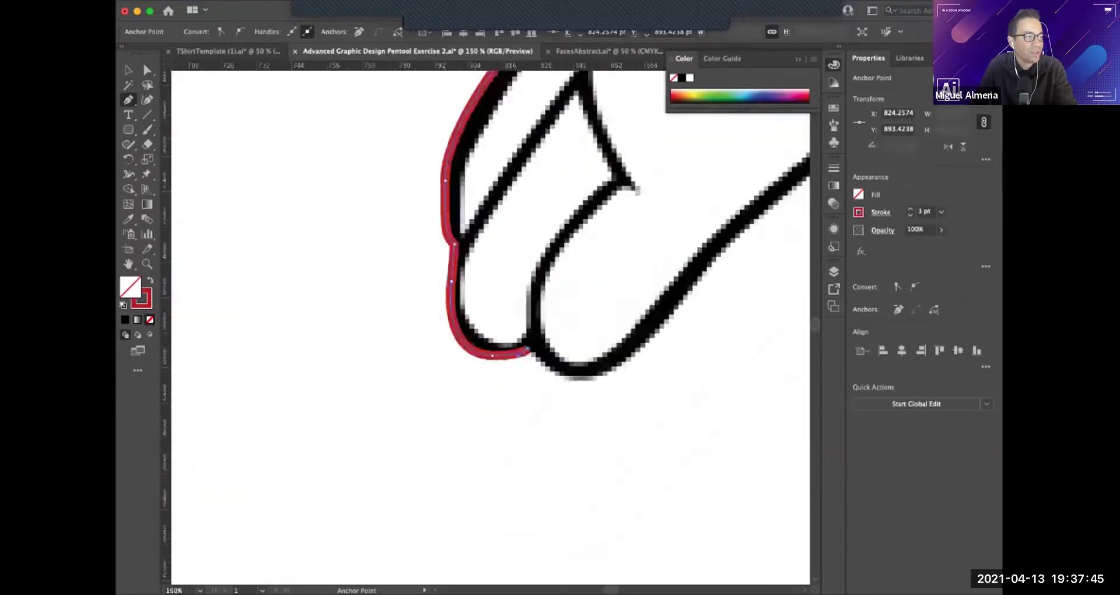
scroll(517, 344, "down", 3)
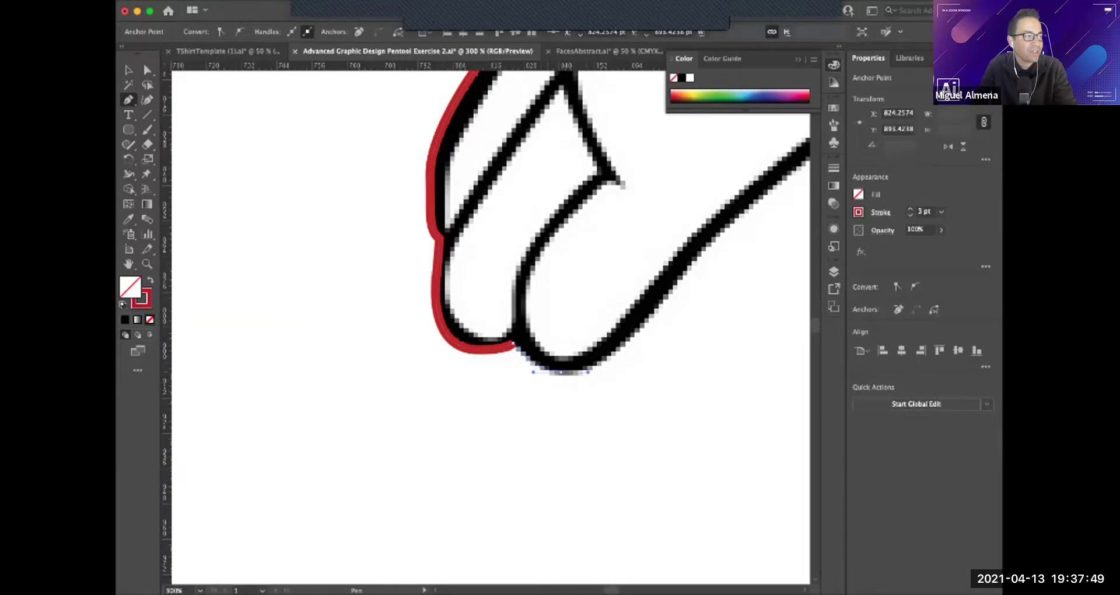
left_click_drag(525, 316, 519, 369)
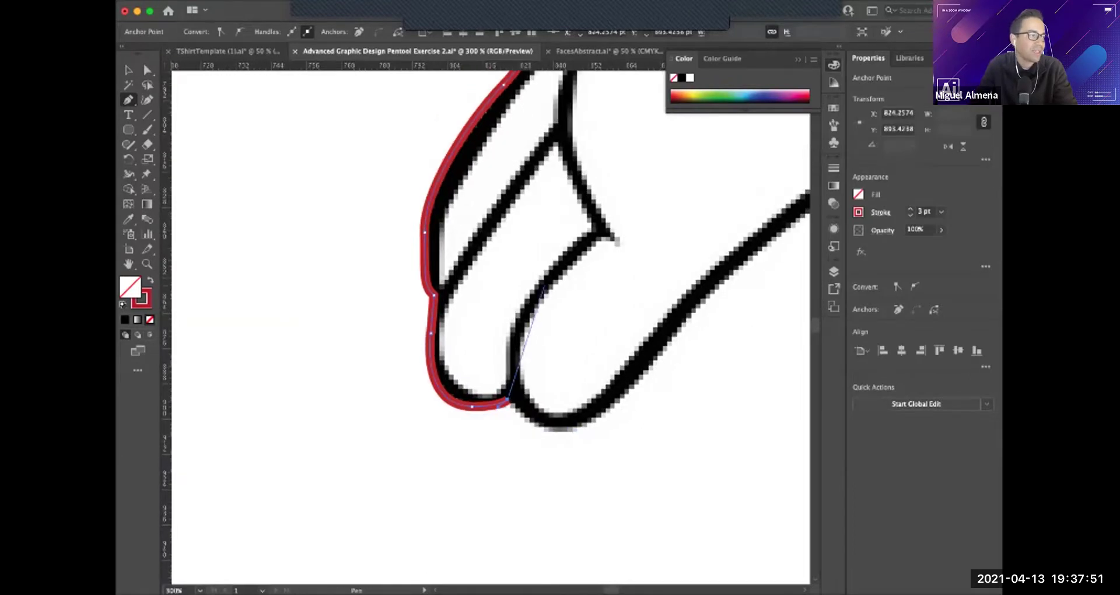
left_click_drag(524, 320, 544, 285)
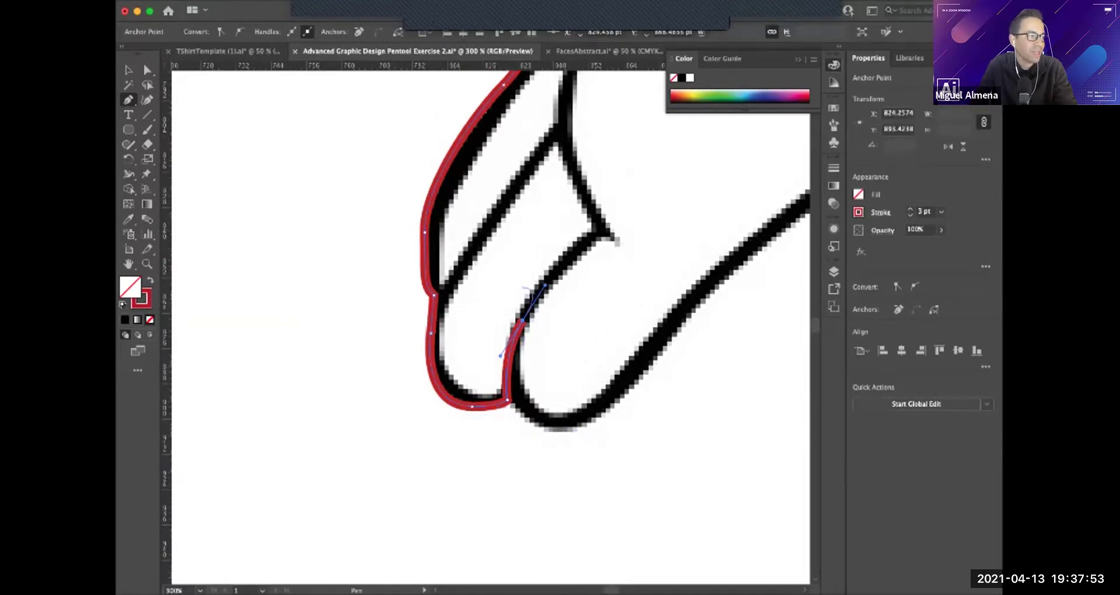
left_click(601, 233)
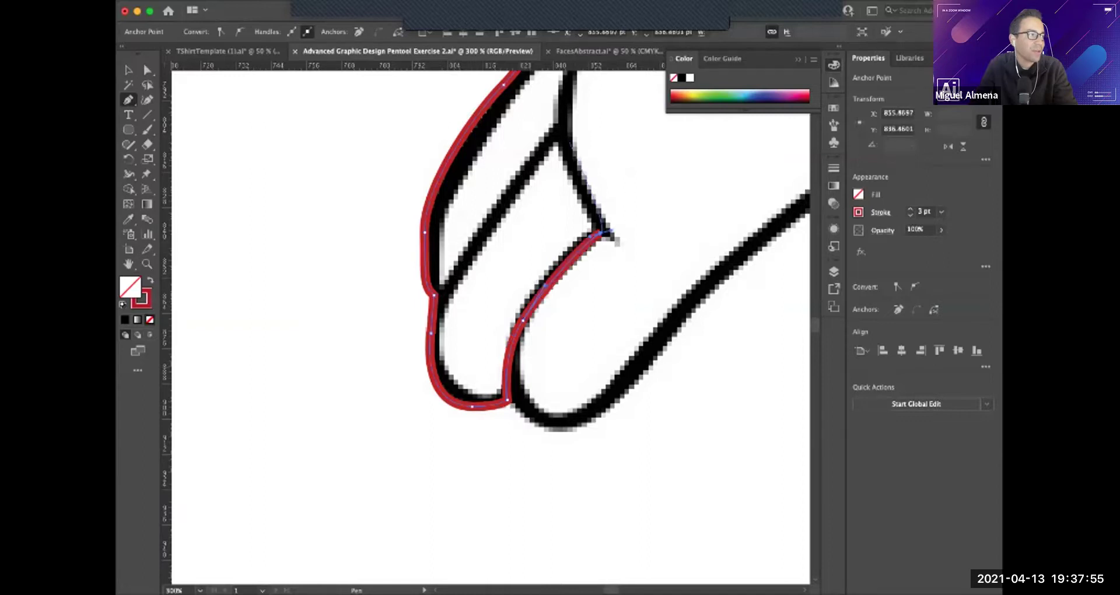
left_click(557, 139)
left_click_drag(557, 138, 525, 298)
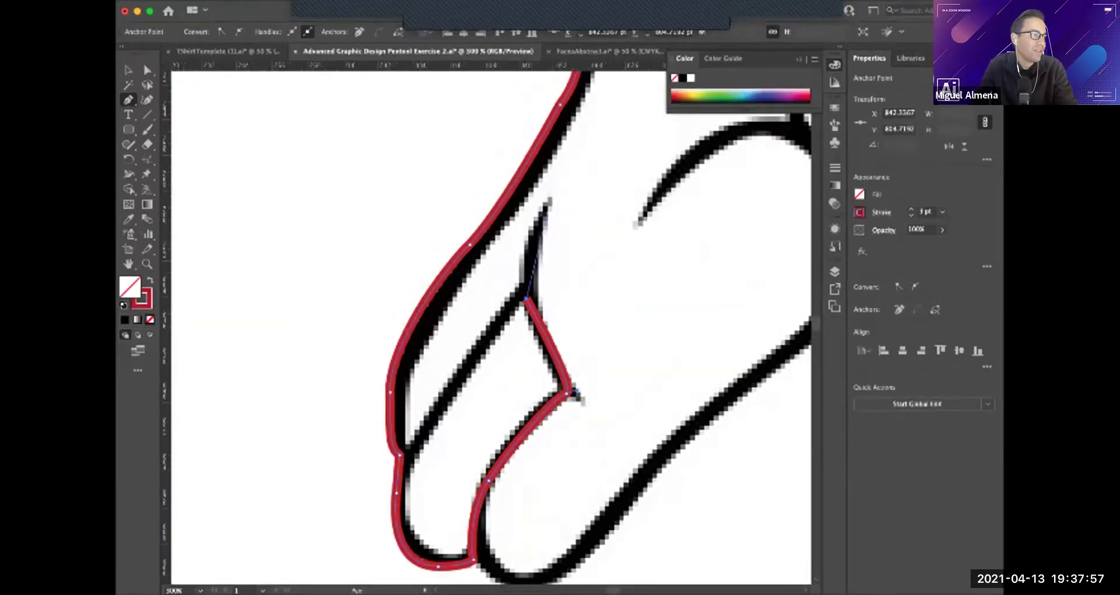
left_click_drag(547, 205, 606, 344)
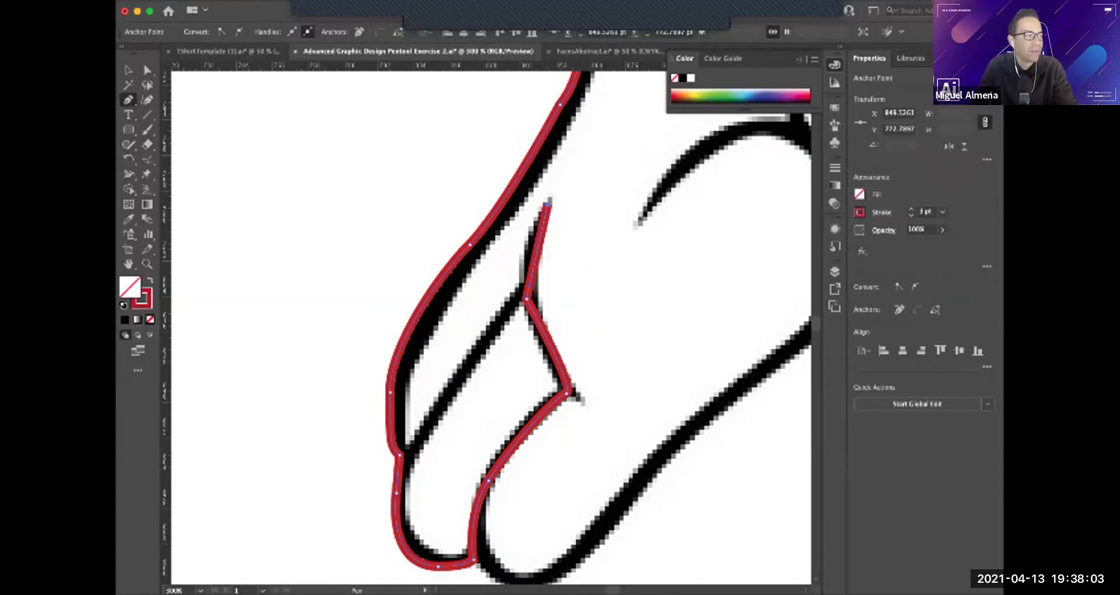
Undo the inner crease segments back to the notch between the two fingertips.
key("super+z")
key("super+z")
key("super+z")
key("super+z")
Trace around the last fingertip and along the lower edge of the palm to the start of the glove cuff.
left_click_drag(605, 345, 577, 265)
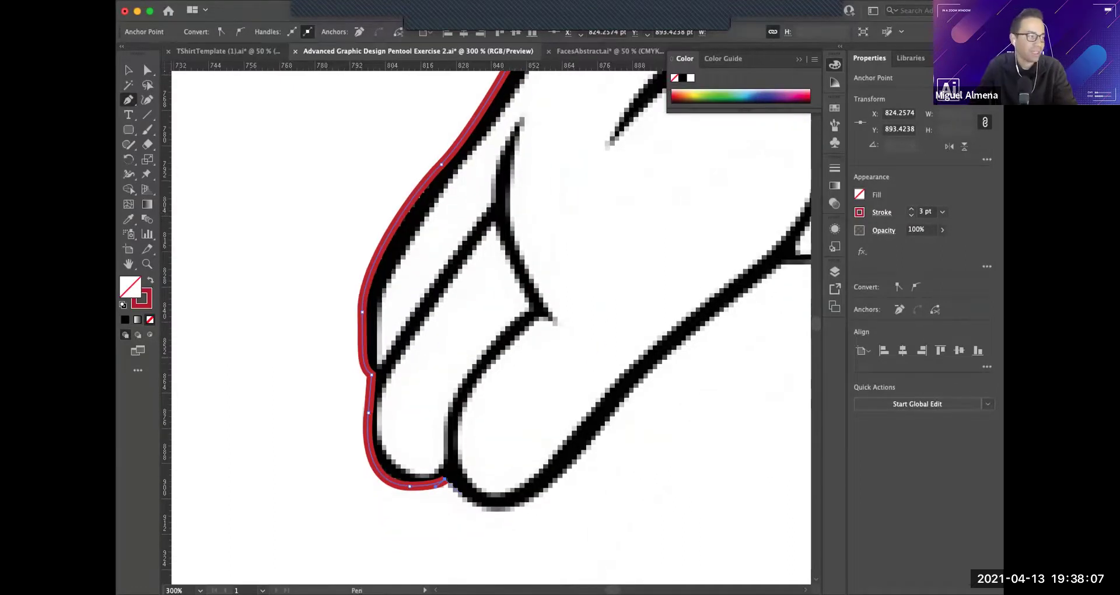
left_click_drag(505, 510, 528, 512)
key("super+minus")
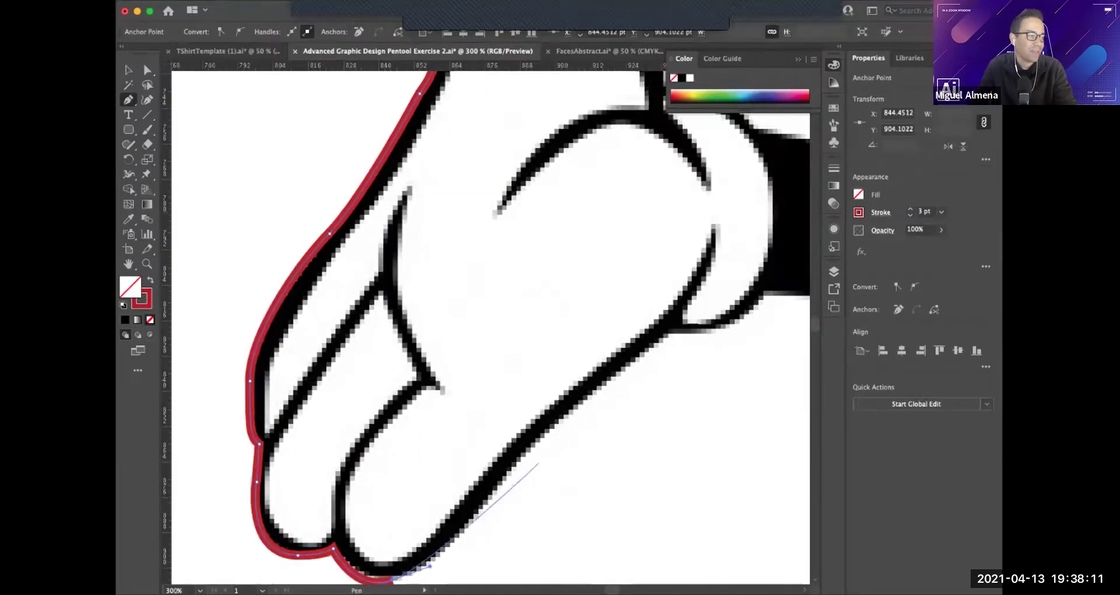
key("super+minus")
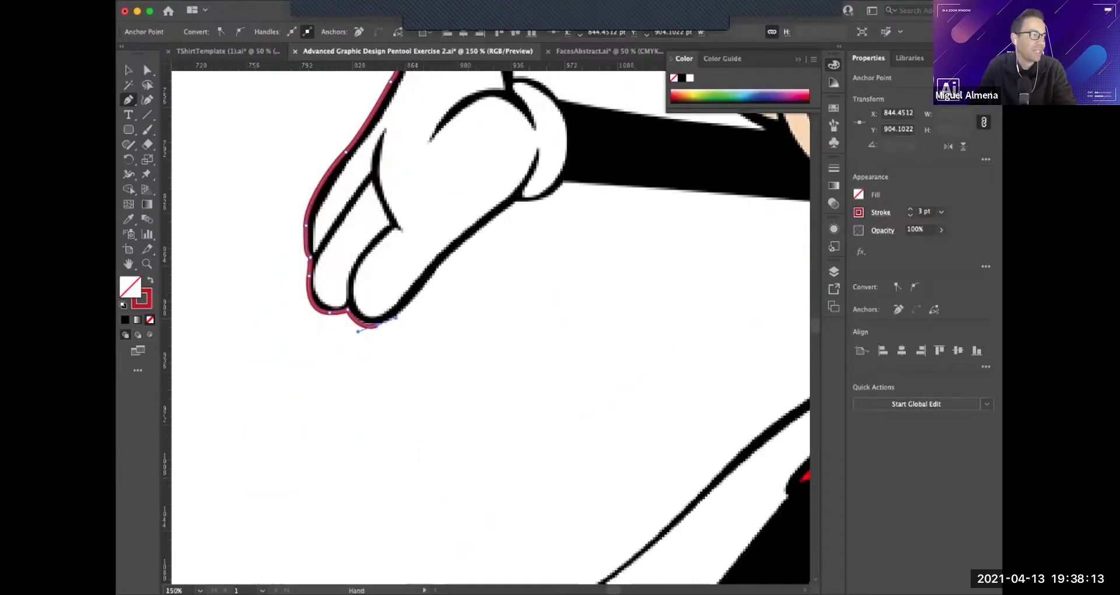
key("super+plus")
key("super+plus")
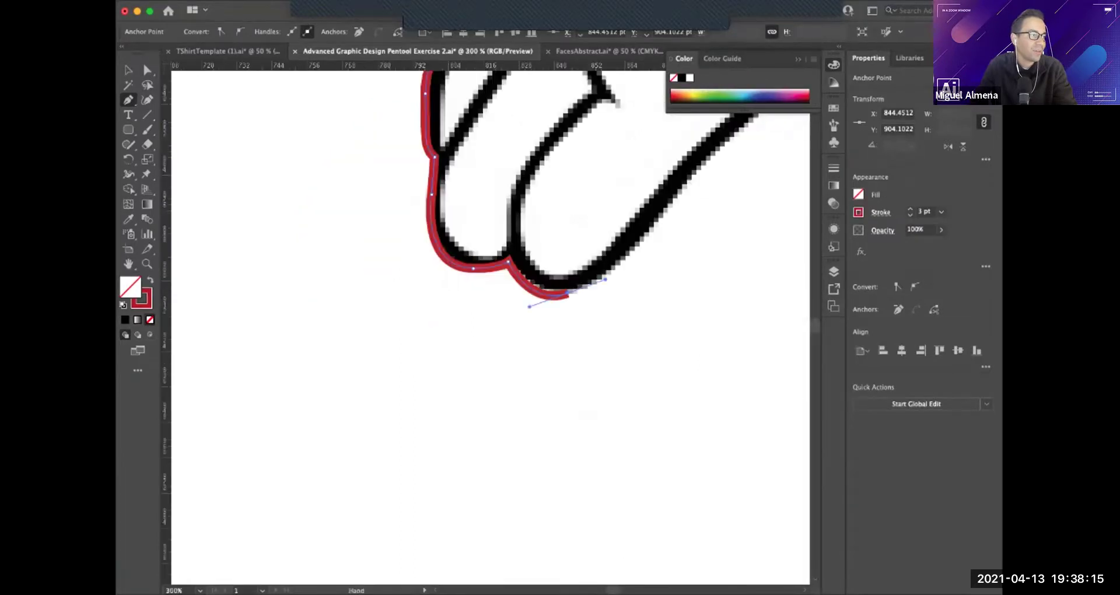
left_click_drag(565, 300, 436, 439)
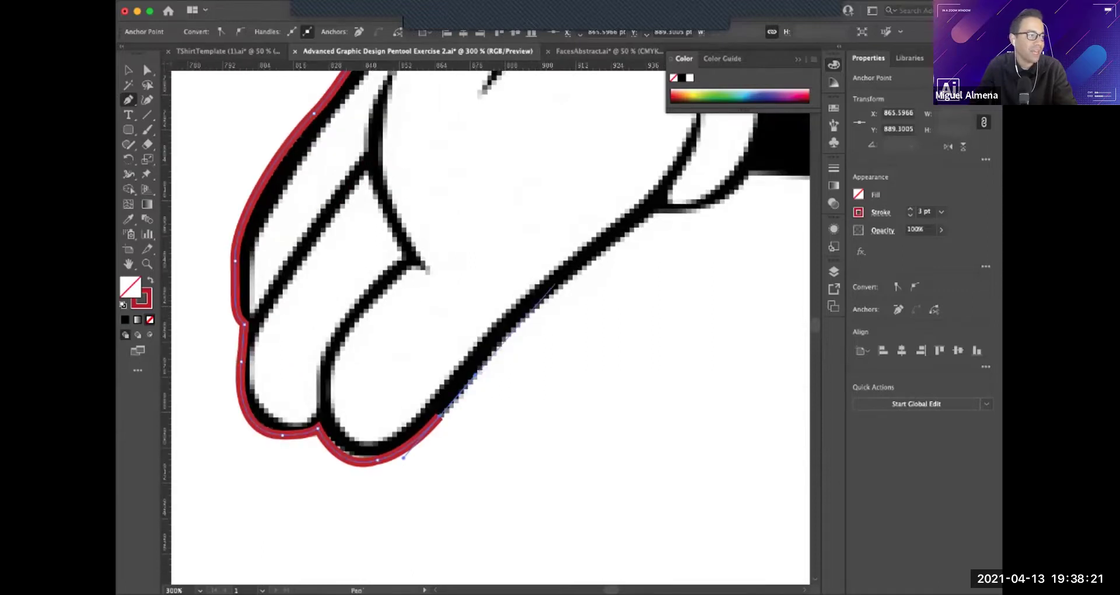
left_click_drag(560, 285, 587, 269)
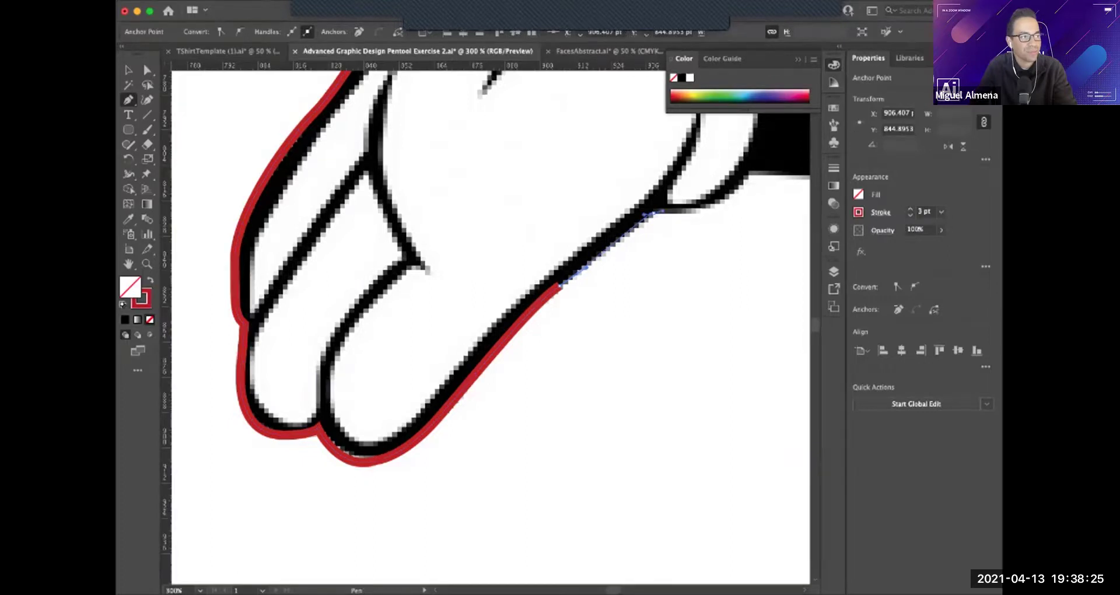
left_click(652, 213)
Curve the path under the glove cuff and extend it along the underside of the arm to the torso corner.
left_click_drag(652, 213, 581, 244)
left_click(597, 220)
left_click_drag(665, 224, 399, 238)
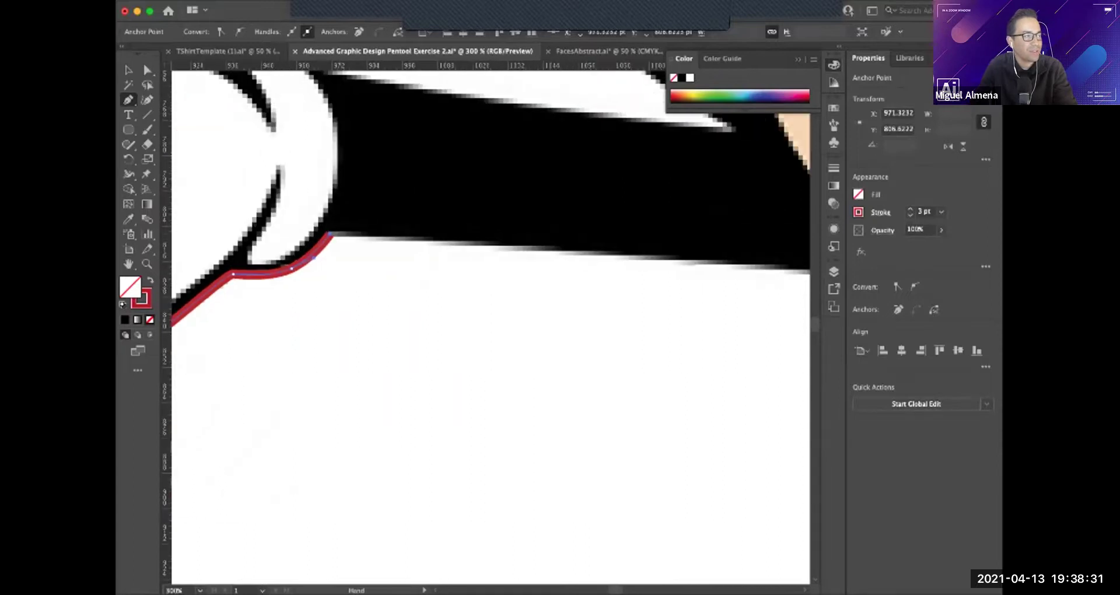
left_click(714, 261, "alt+super")
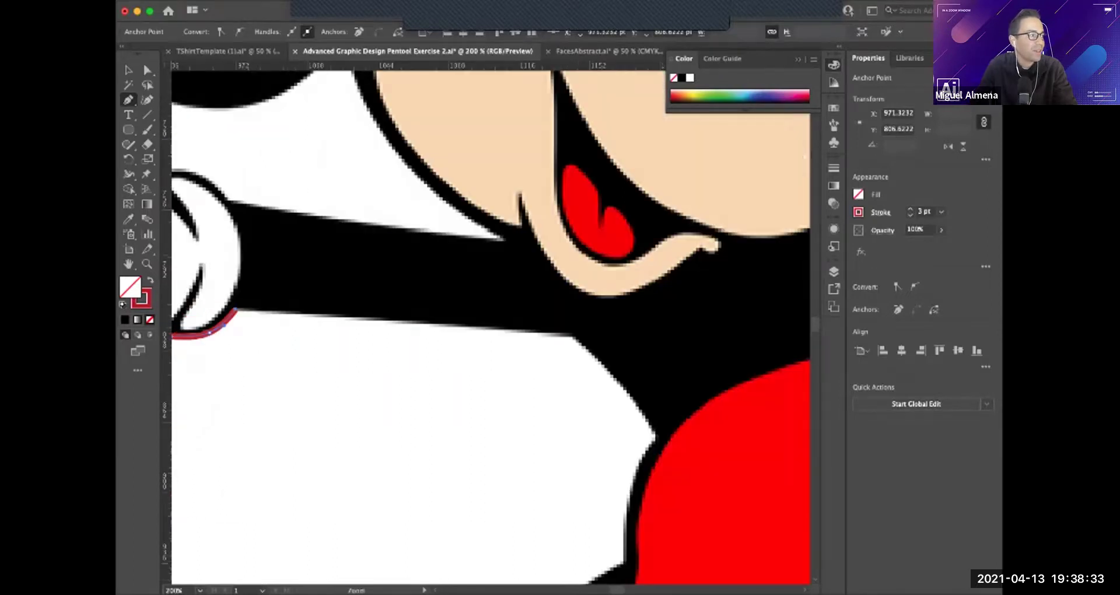
left_click_drag(549, 335, 627, 324)
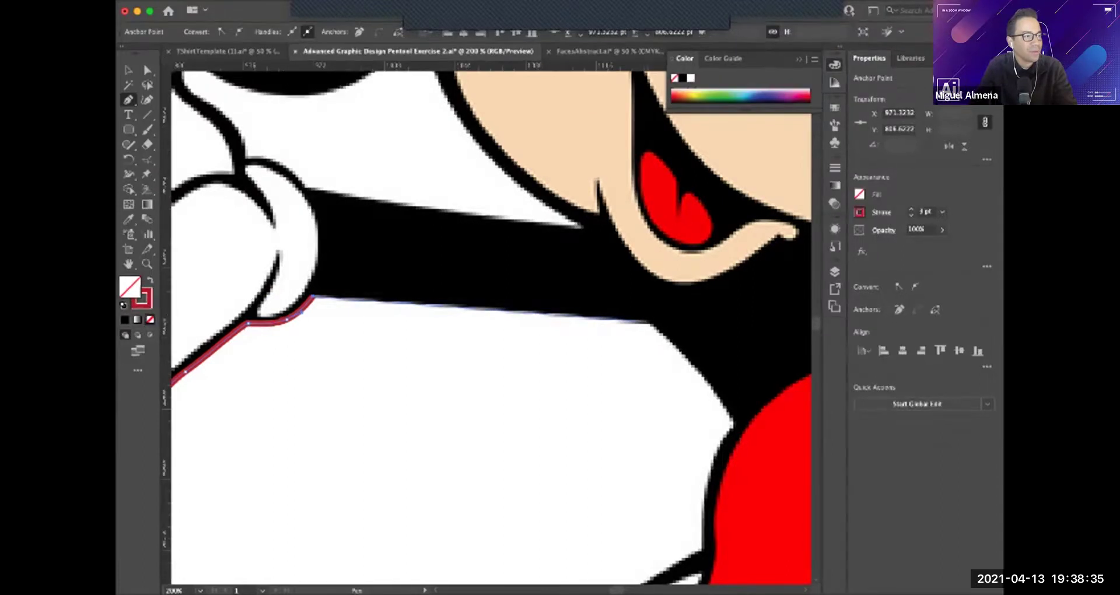
left_click(654, 324)
left_click_drag(654, 324, 634, 288)
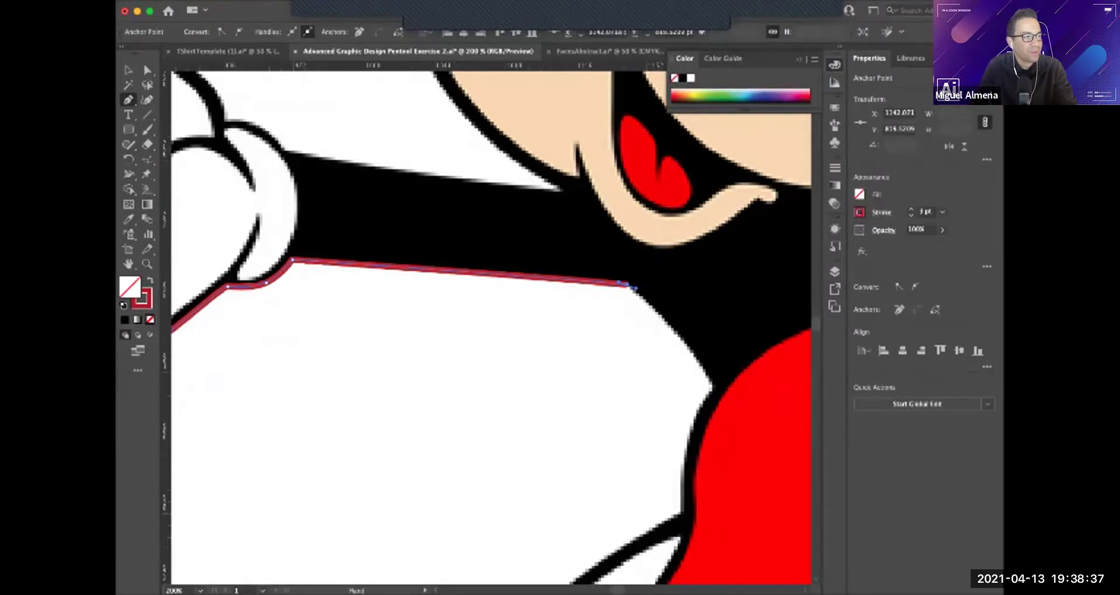
Curve the path down the side of the torso and along the edge of the red shorts to the base of the tail.
left_click_drag(710, 386, 723, 429)
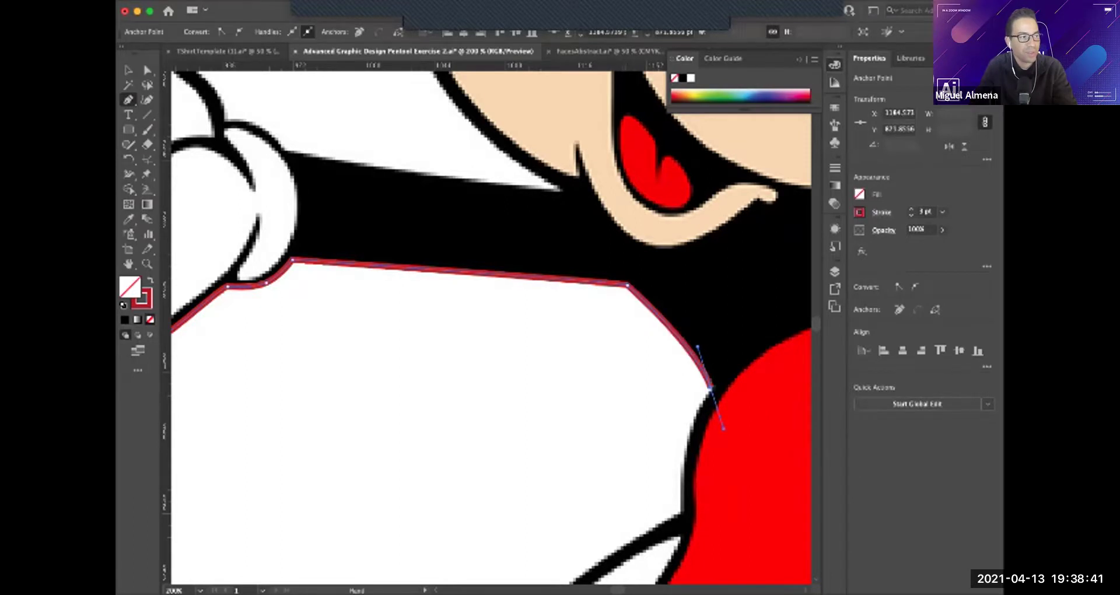
scroll(724, 429, "down", 4)
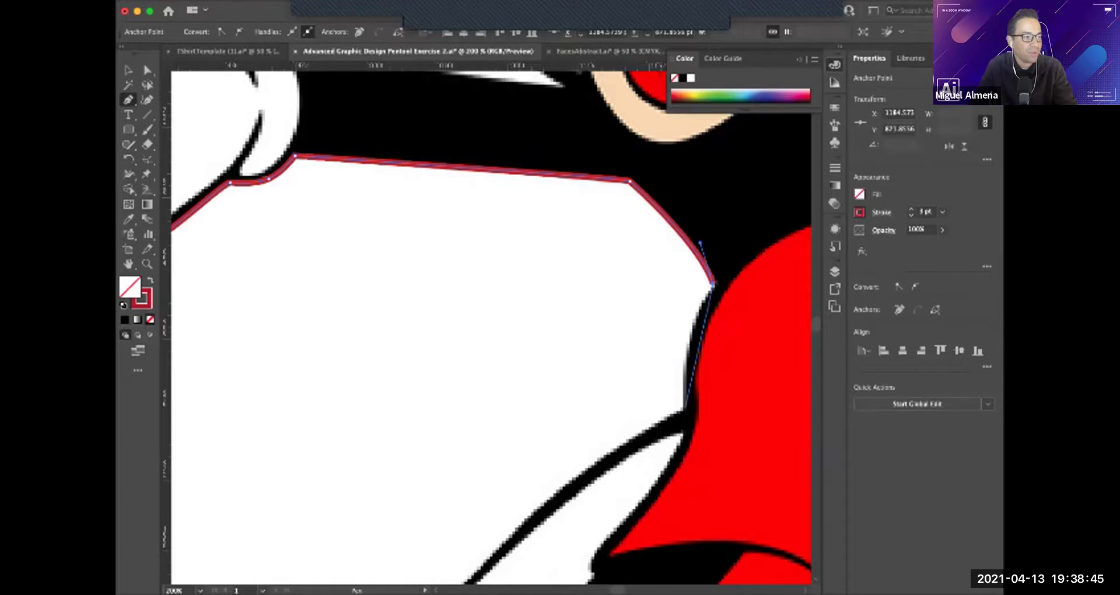
left_click_drag(685, 408, 691, 500)
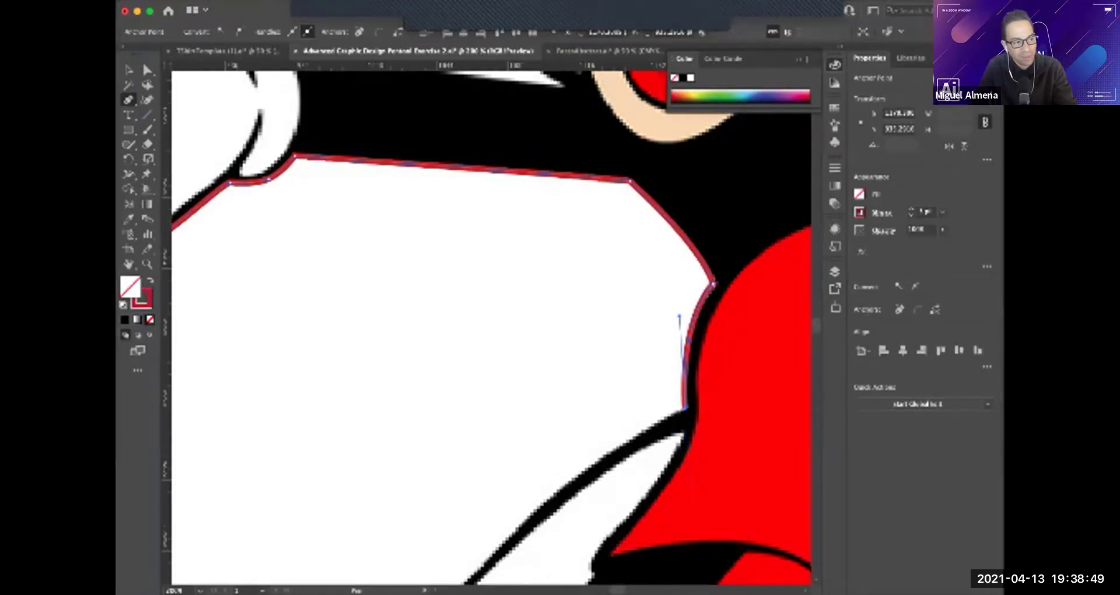
Try to trace the tail's upper edge from the shorts partway toward its tip, removing the last anchor's outgoing handle.
scroll(492, 324, "down", 5)
scroll(491, 324, "left", 3)
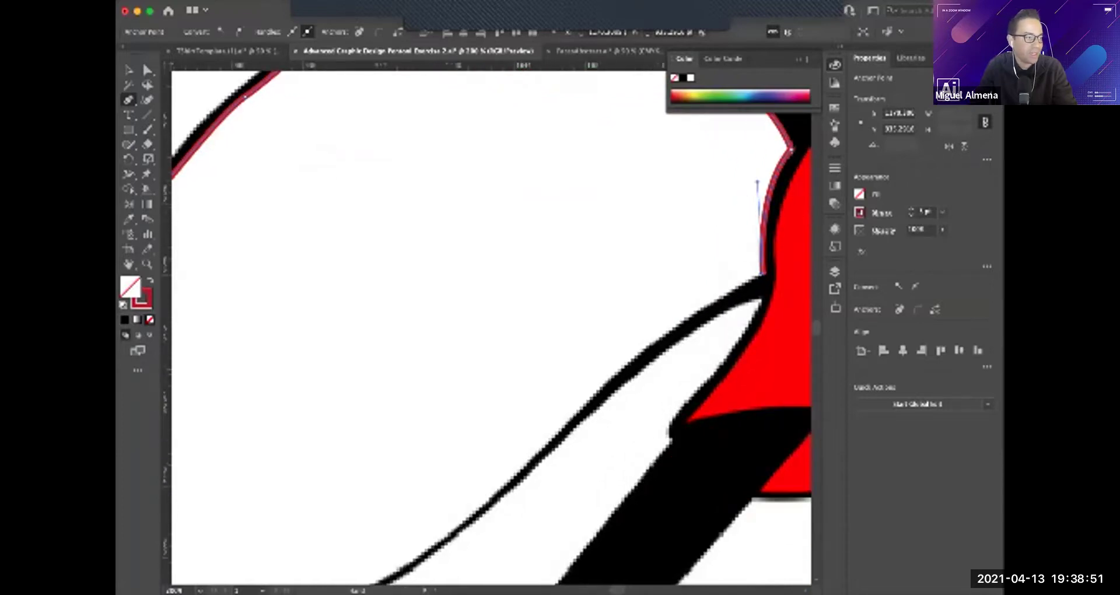
left_click_drag(614, 375, 559, 433)
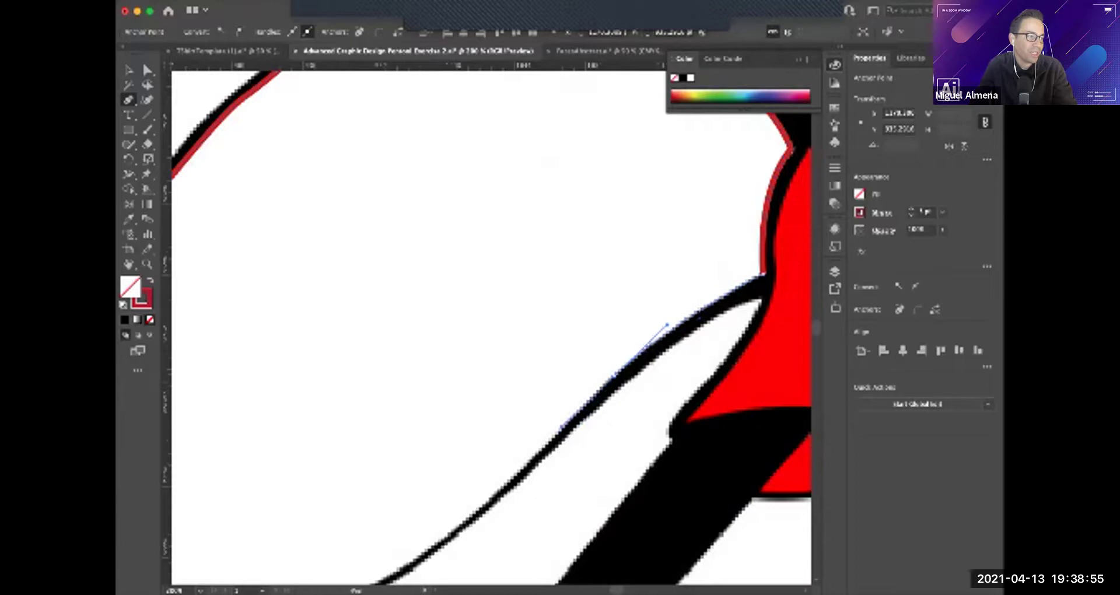
scroll(559, 433, "down", 3)
scroll(559, 433, "left", 2)
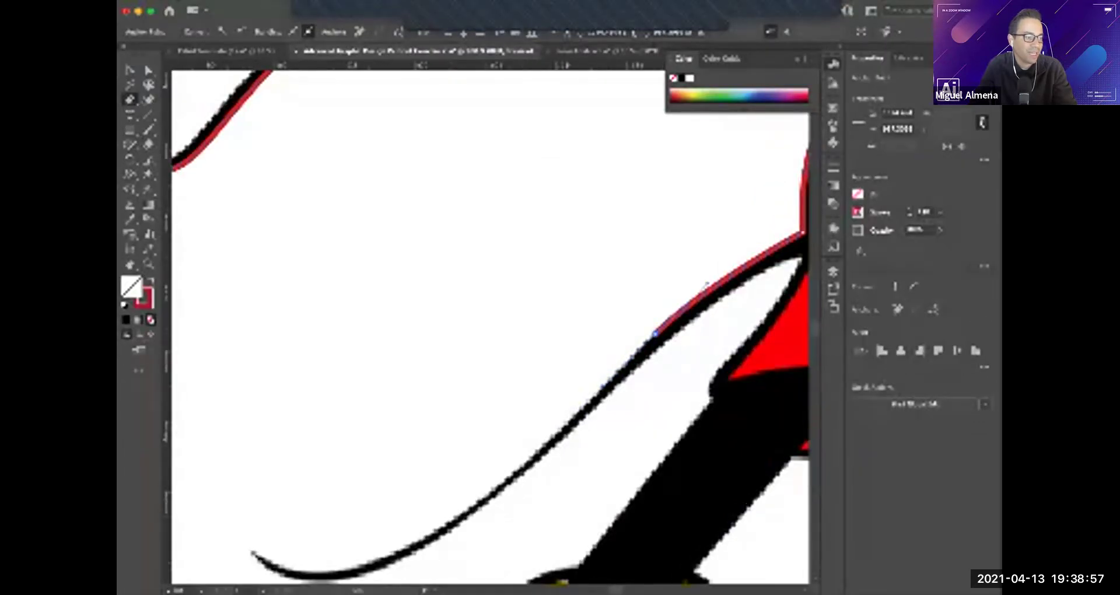
scroll(706, 284, "down", 3)
scroll(706, 284, "left", 2)
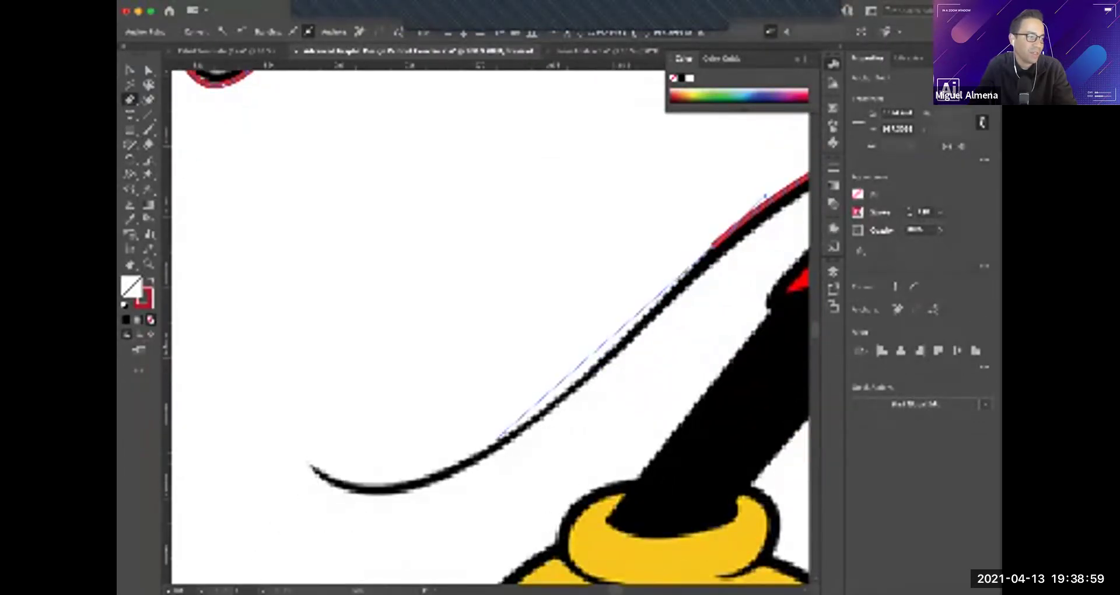
left_click_drag(496, 441, 372, 513)
left_click(491, 442)
Try pulling a new outgoing handle from the lower tail anchor at different angles.
scroll(545, 360, "right", 2)
scroll(545, 360, "down", 1)
left_click_drag(462, 425, 533, 319)
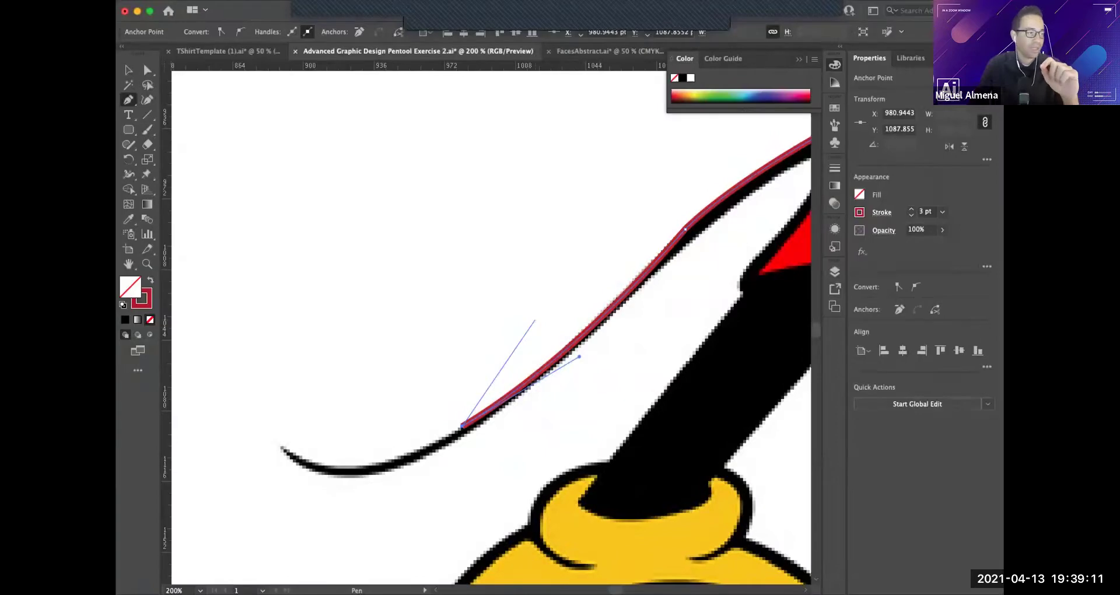
left_click_drag(535, 320, 543, 321)
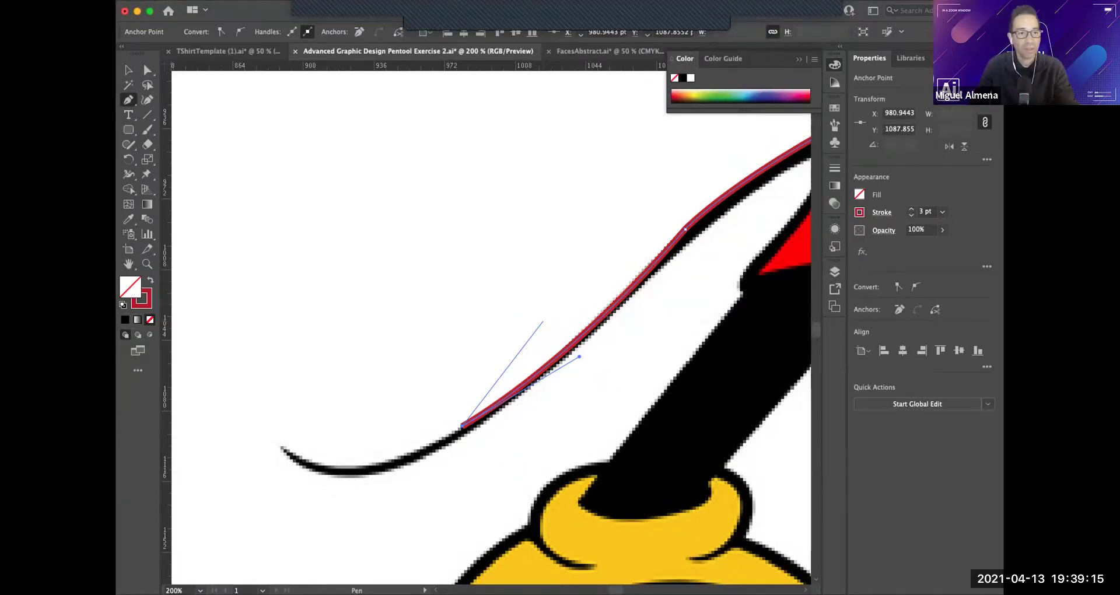
left_click_drag(543, 321, 200, 70)
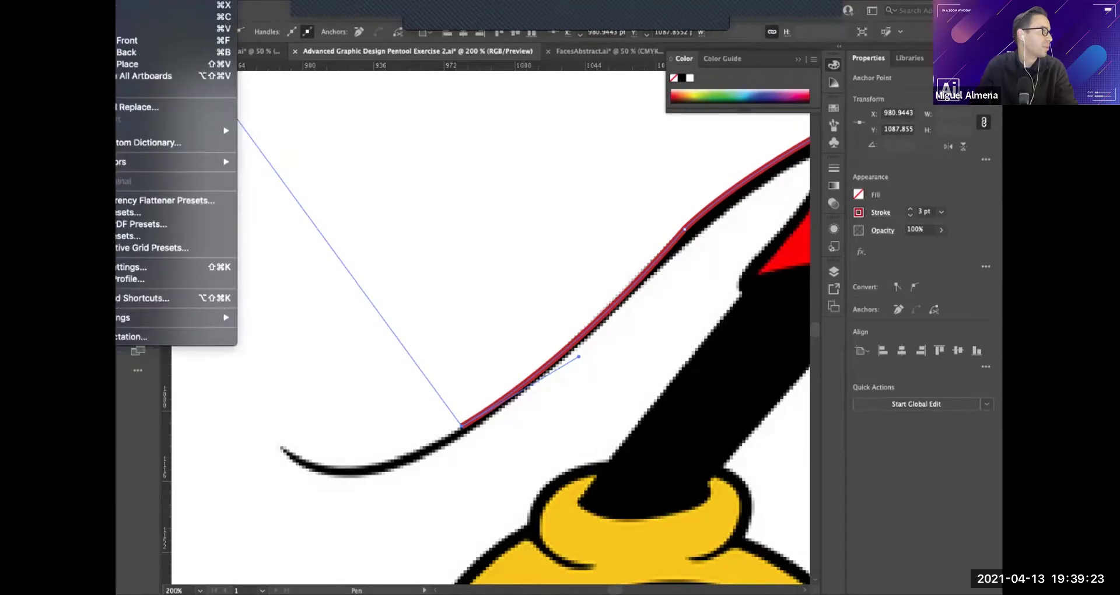
Undo the tail segments back to the corner where the tail meets the shorts.
key("super+z")
key("super+z")
key("super+z")
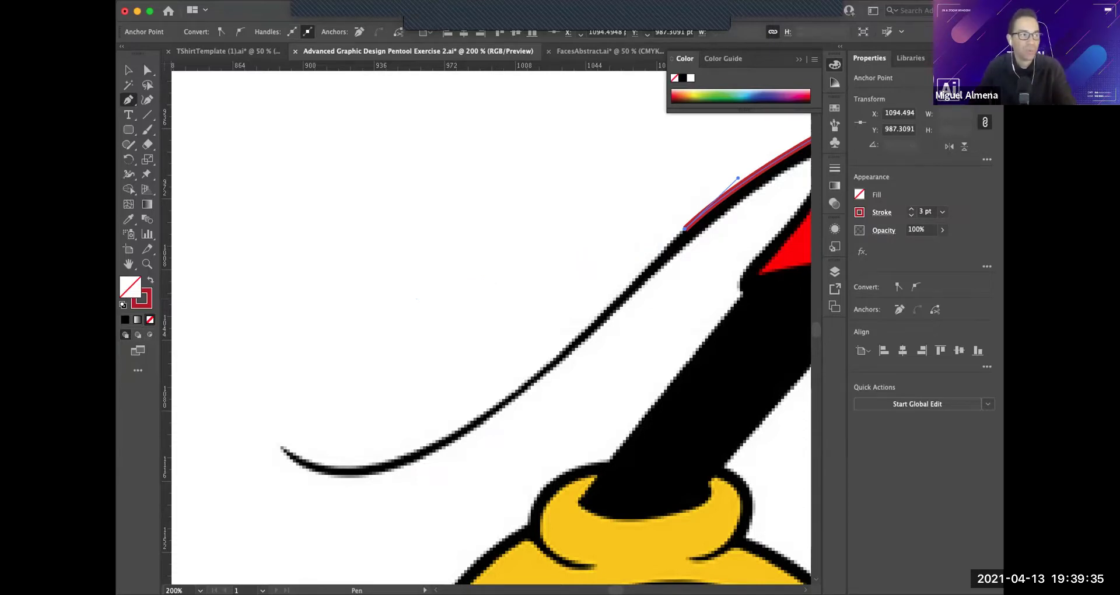
left_click_drag(416, 298, 265, 353)
key("ctrl+z")
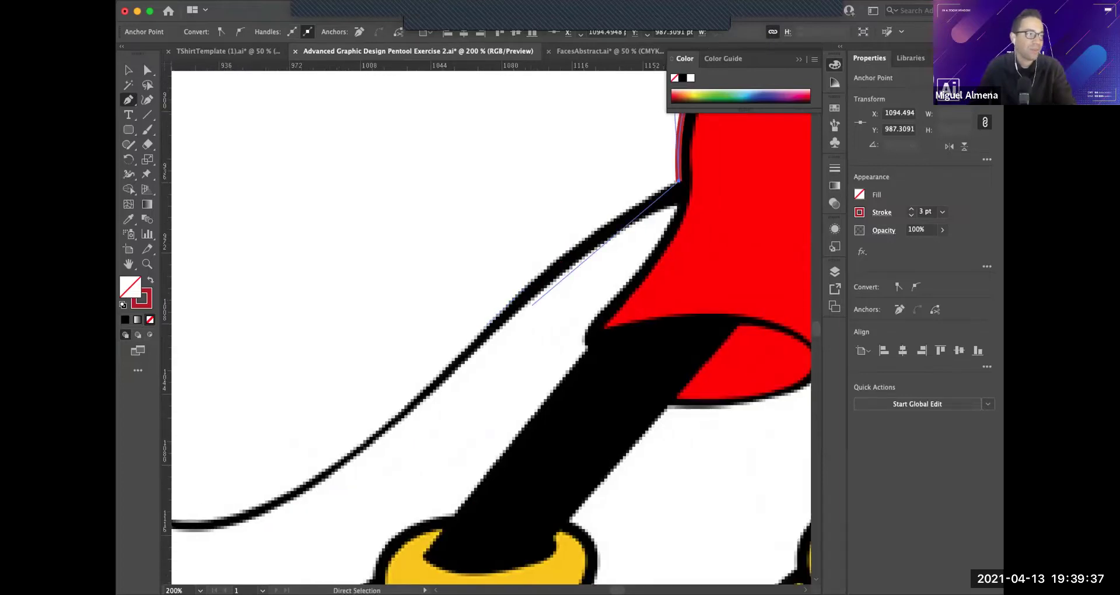
Try curving the path along the tail's upper edge with a steeply angled handle and undo that segment.
left_click_drag(531, 296, 462, 406)
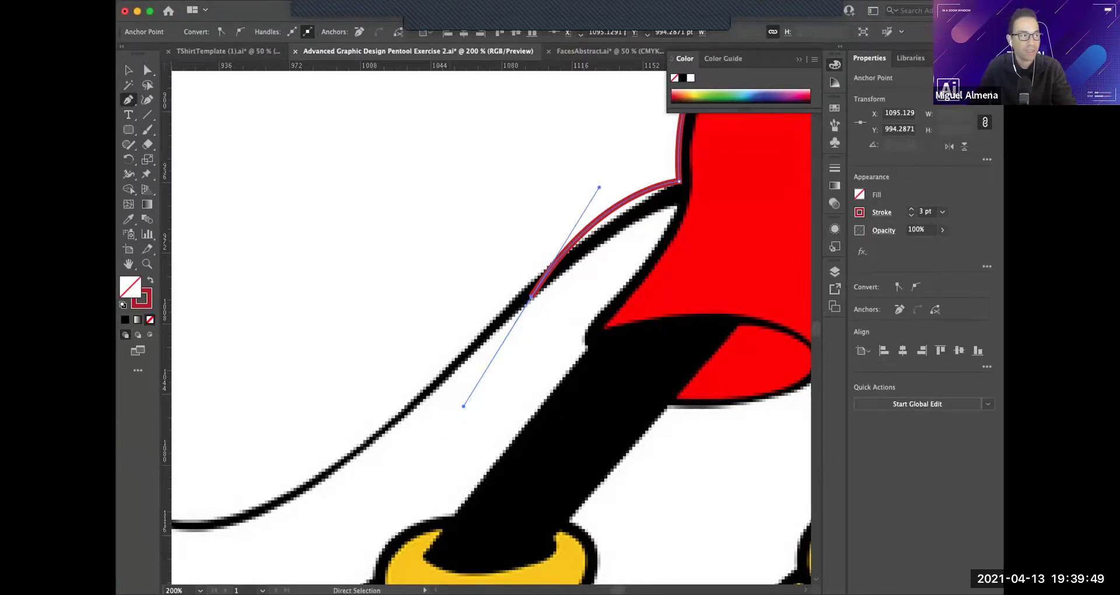
key("super+z")
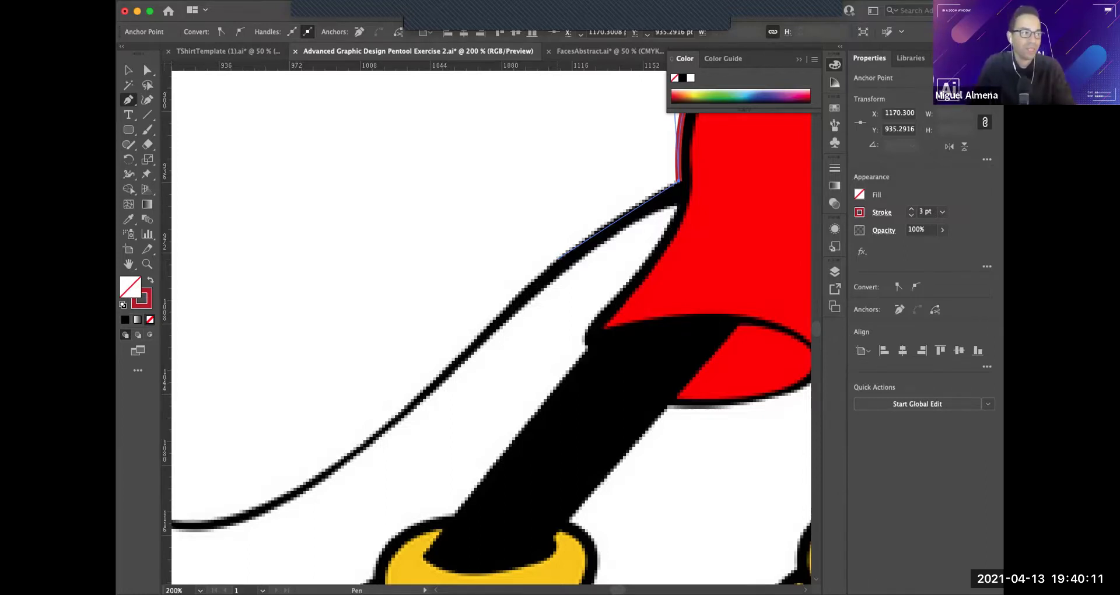
Examine the finished colored Mickey pieces and the black silhouette placed beside the artboard.
key("super+minus")
key("super+minus")
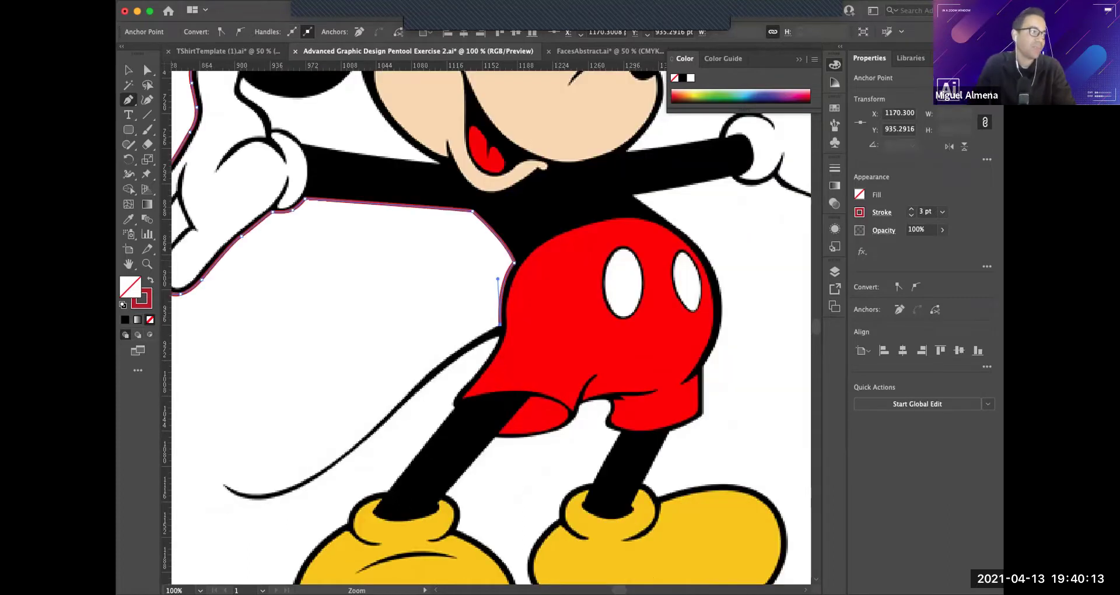
key("super+minus")
left_click_drag(525, 326, 489, 340)
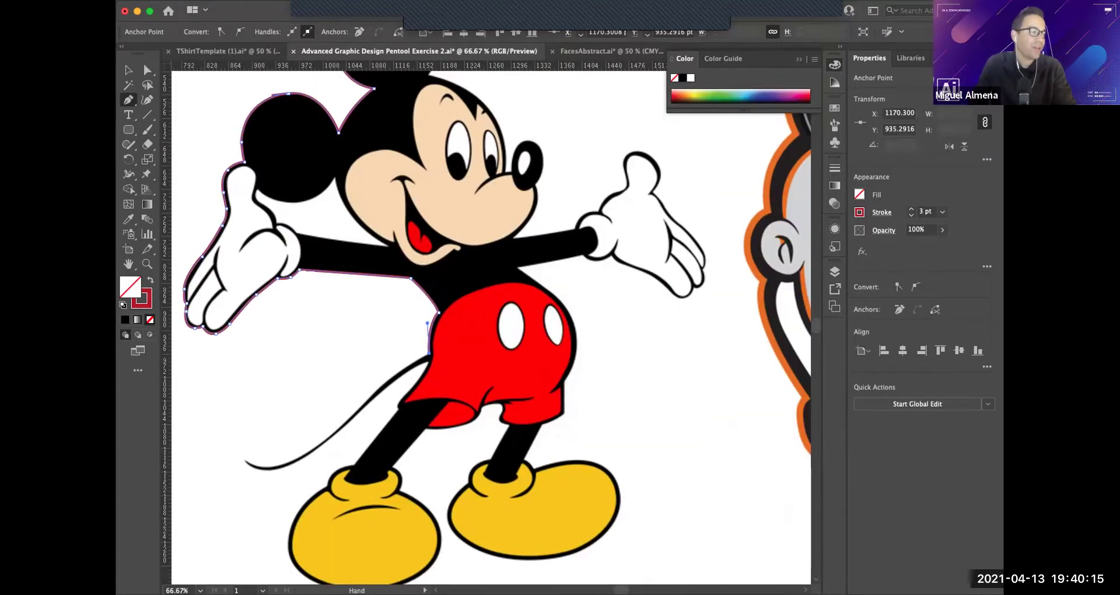
key("super+minus")
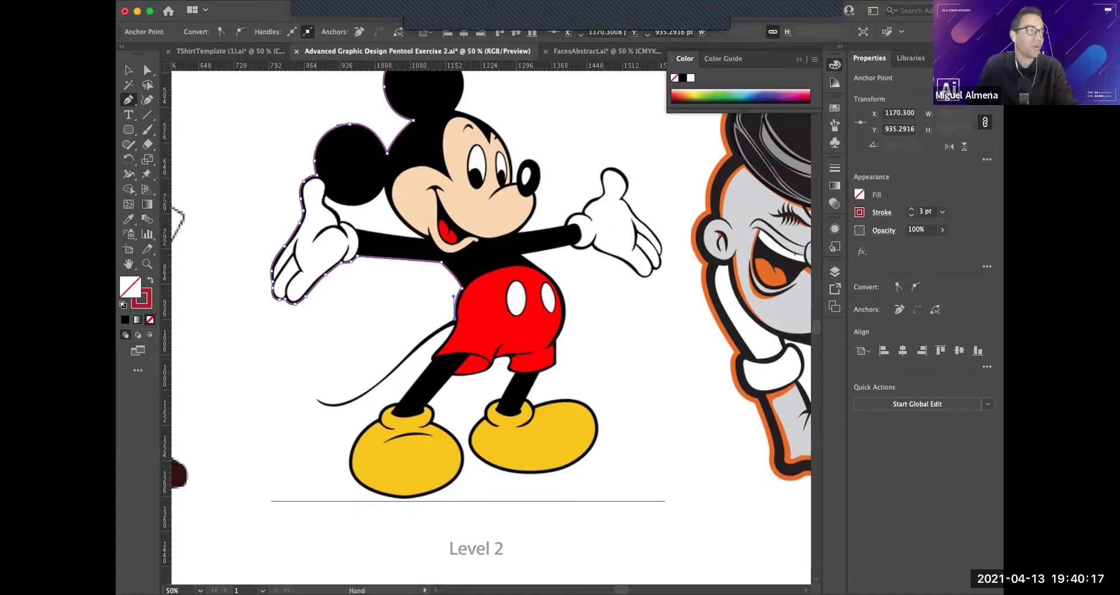
scroll(490, 321, "right", 2)
key("super+minus")
key("super+minus")
key("super+minus")
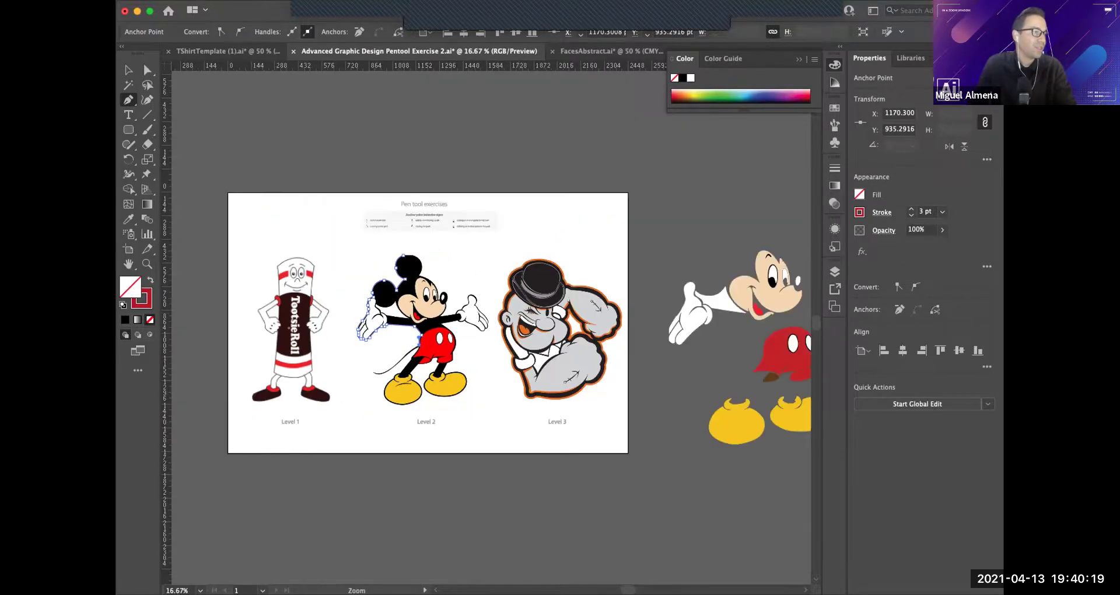
scroll(490, 321, "right", 2)
key("super+minus")
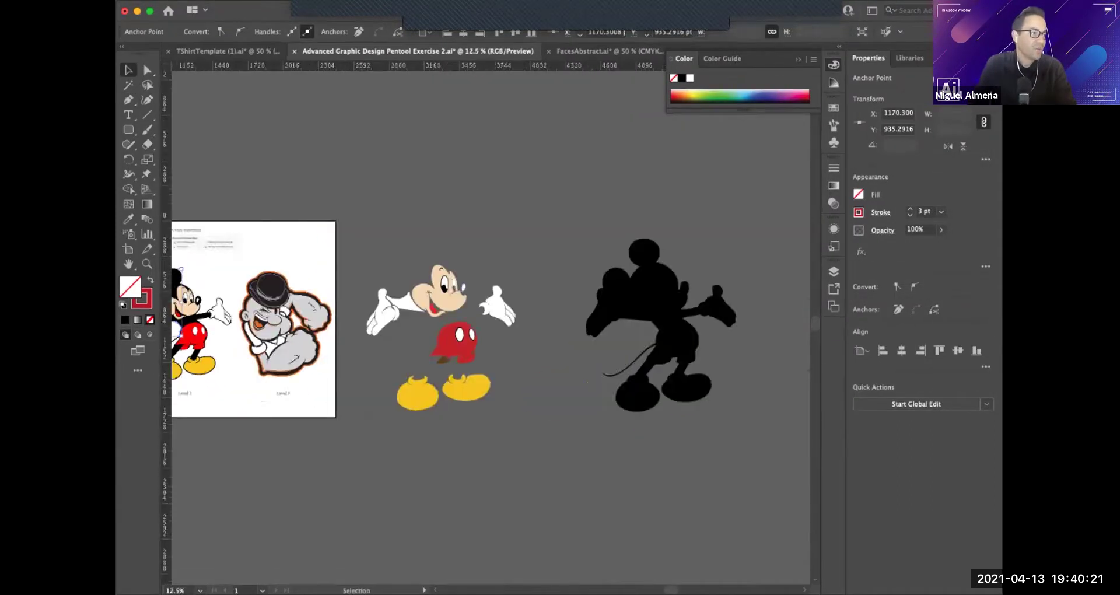
left_click_drag(503, 304, 464, 284)
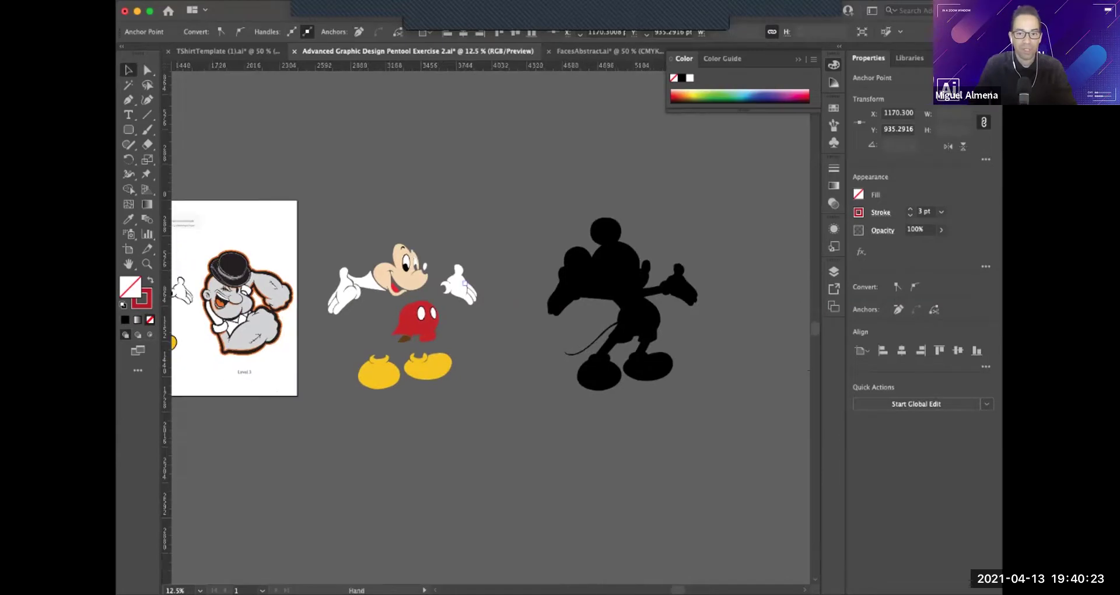
Try moving the black silhouette toward the artboard and the group of colored pieces to the silhouette's right side.
left_click(624, 286)
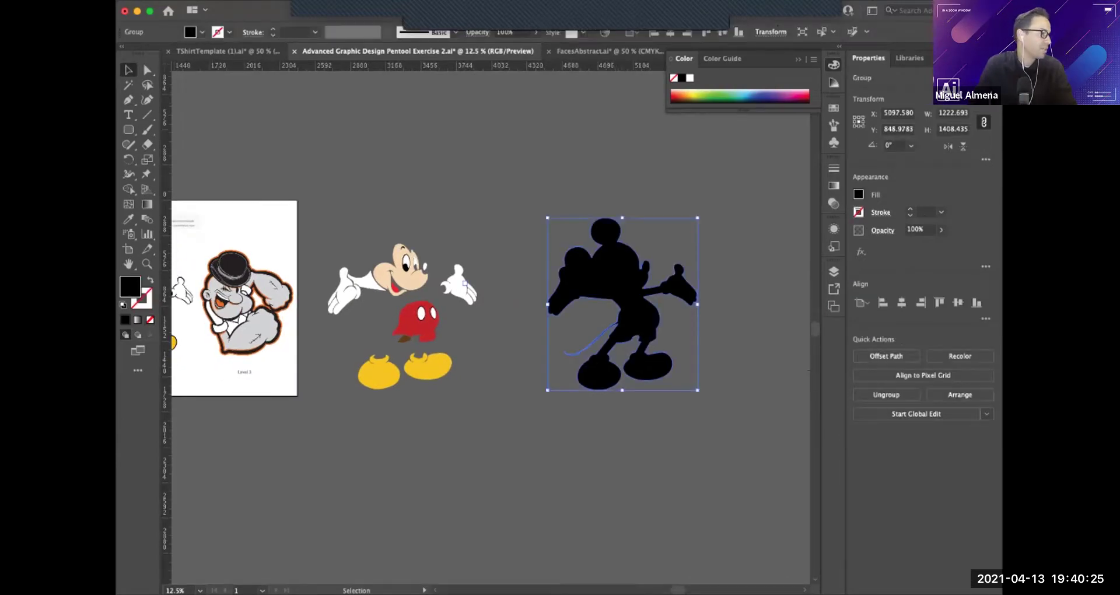
left_click_drag(624, 286, 558, 286)
left_click(417, 318)
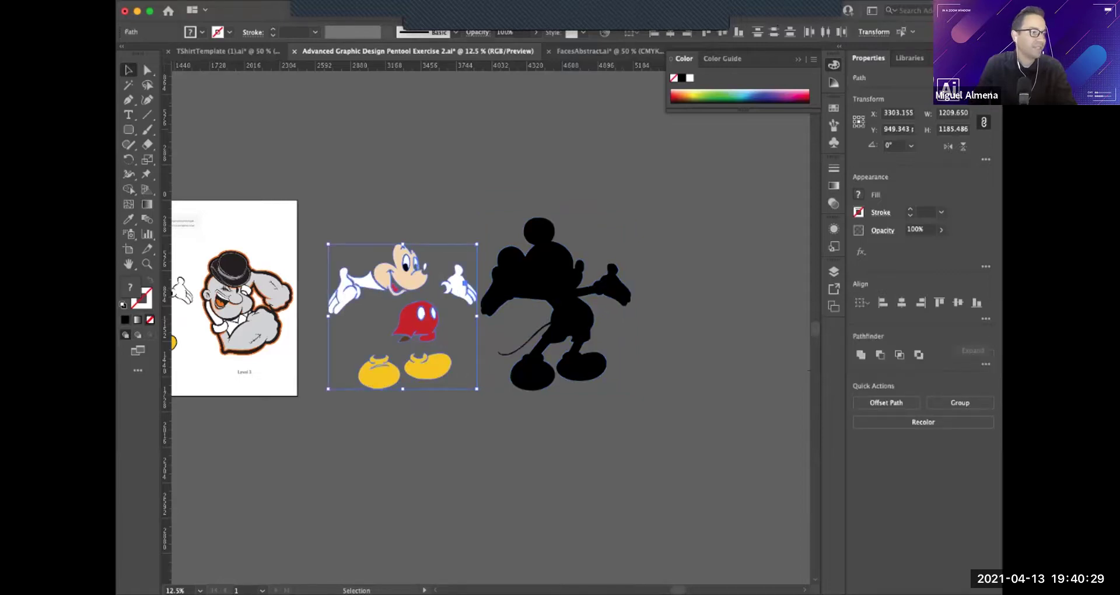
left_click_drag(417, 317, 708, 318)
scroll(708, 318, "right", 5)
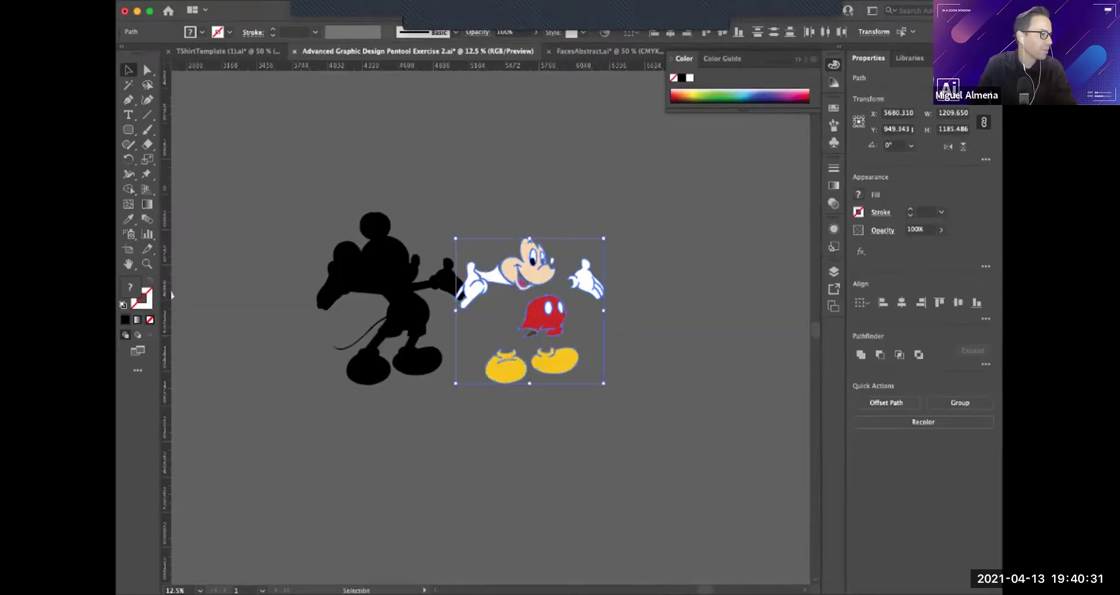
left_click_drag(546, 317, 566, 318)
Try pulling the white sleeve-shaped piece out of the colored Mickey pieces, with everything else deselected.
left_click(408, 318, "shift")
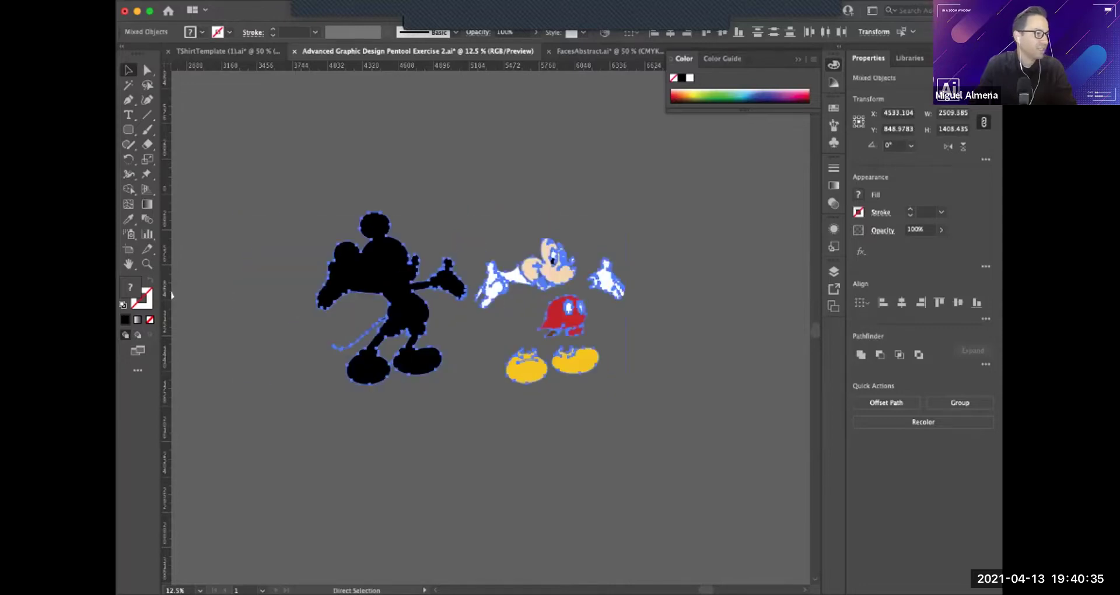
key("super+shift+a")
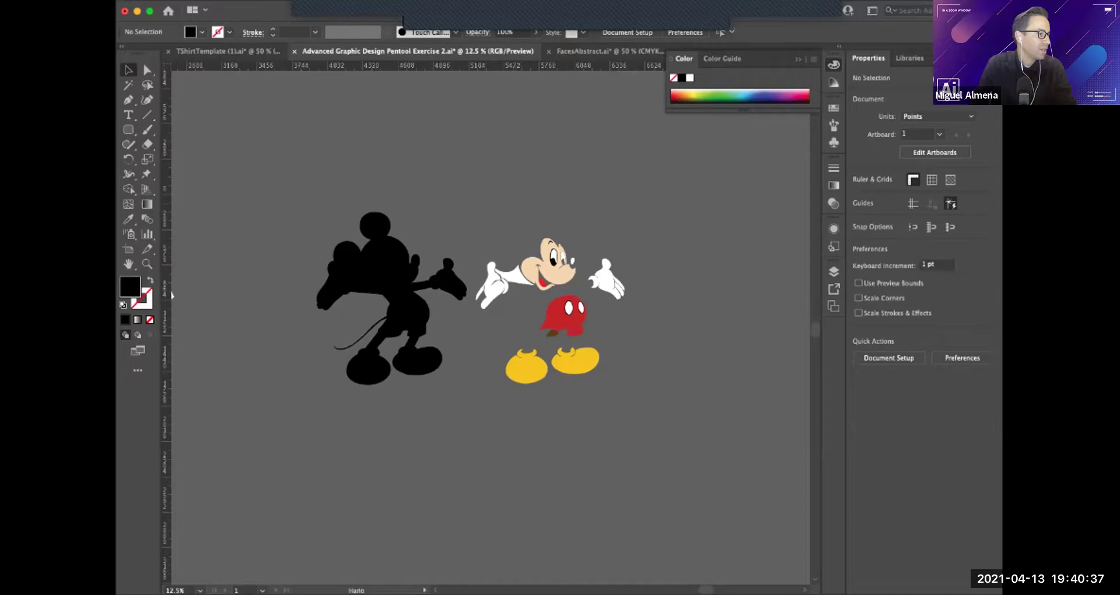
scroll(172, 294, "right", 1)
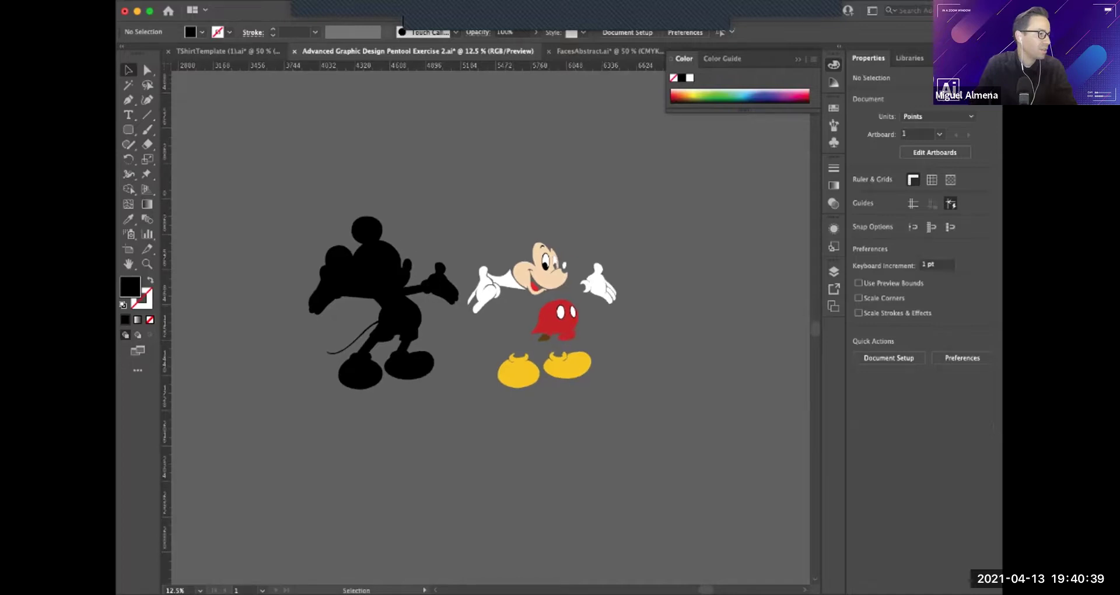
left_click(499, 279)
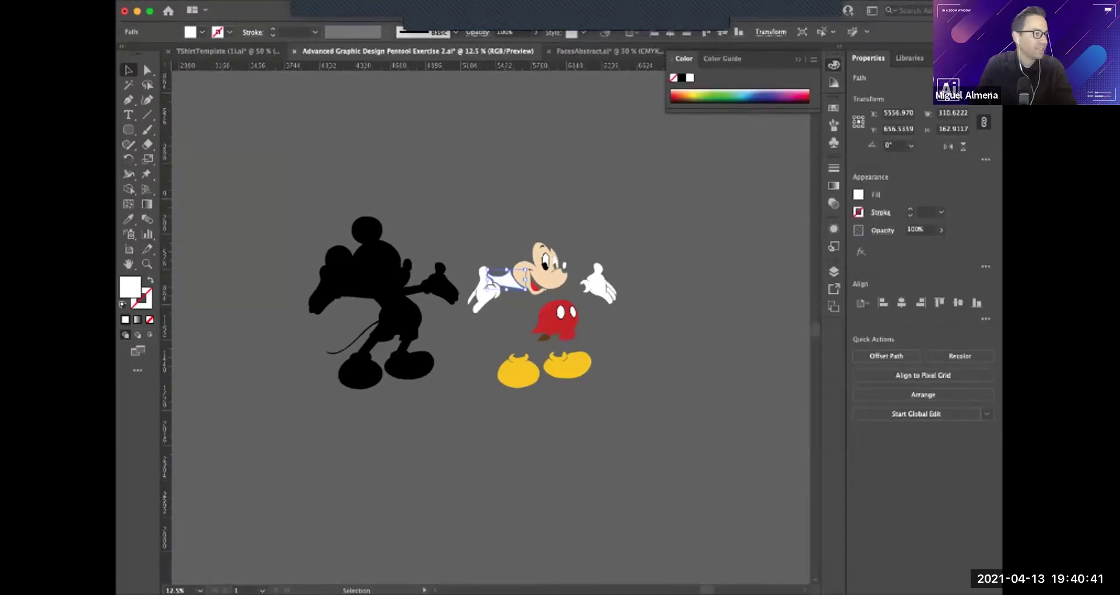
left_click_drag(506, 279, 694, 279)
key("super+shift+a")
left_click_drag(583, 350, 543, 352)
Undo the moves of the white piece, the colored pieces and the black silhouette.
key("super+z")
key("super+z")
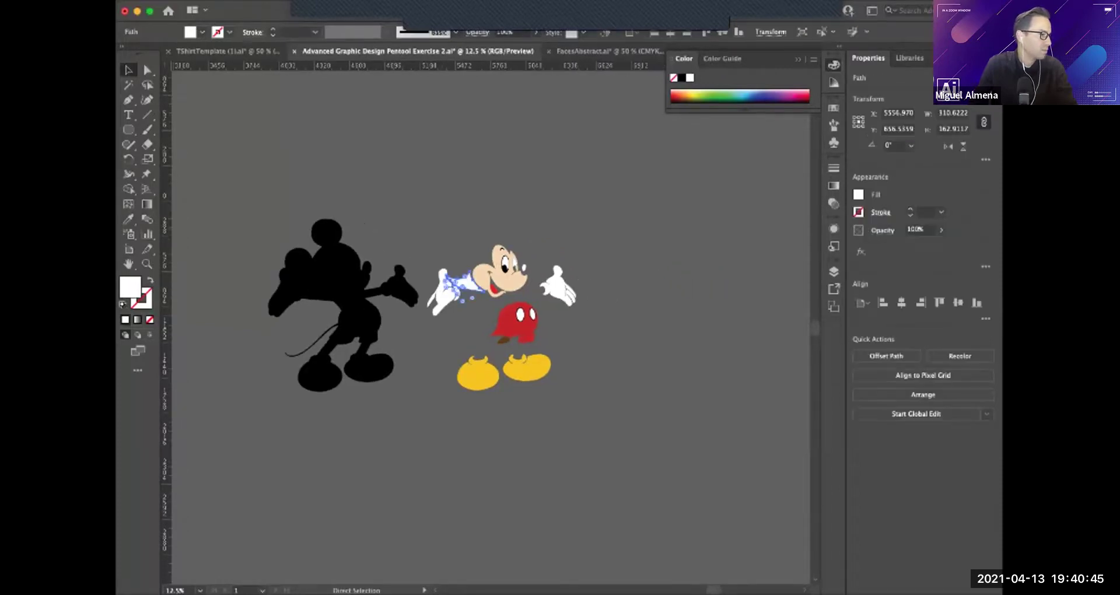
key("super+z")
key("super+z")
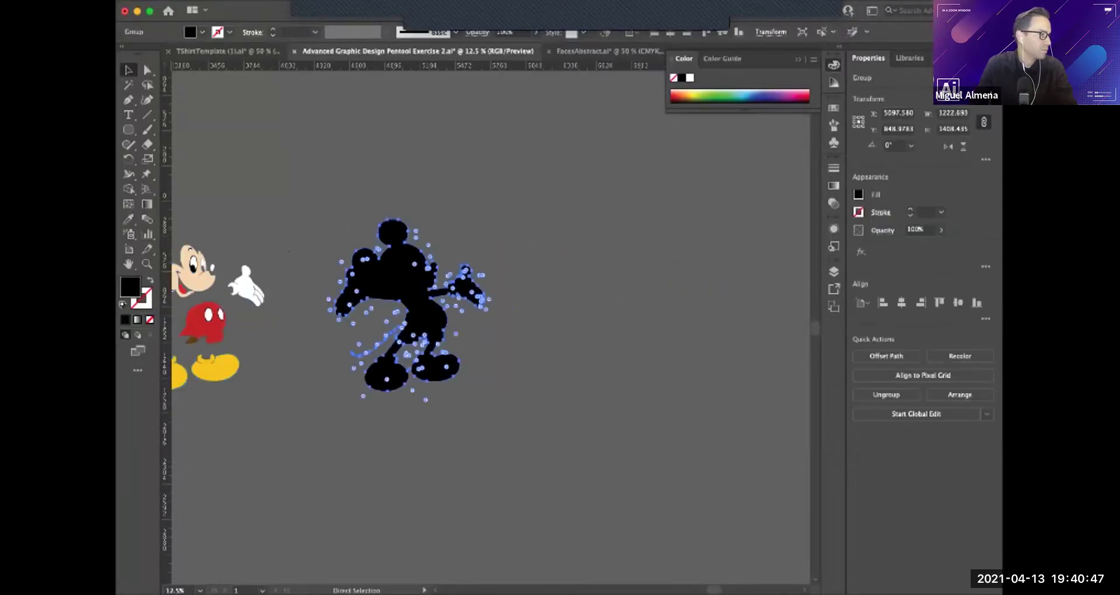
Select all the colored Mickey pieces, move them horizontally to the right side of the black silhouette, and deselect them.
left_click_drag(412, 301, 592, 304)
left_click(466, 227)
left_click_drag(466, 227, 303, 402)
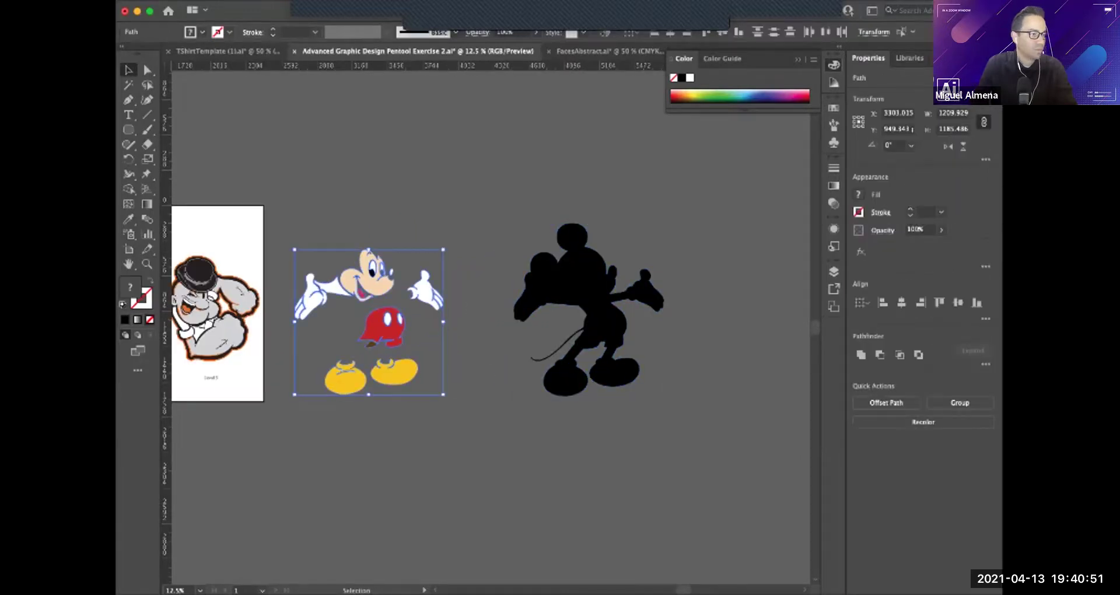
left_click_drag(383, 318, 741, 318)
left_click_drag(741, 318, 557, 304)
left_click(557, 304, "alt+super")
left_click(585, 305, "super")
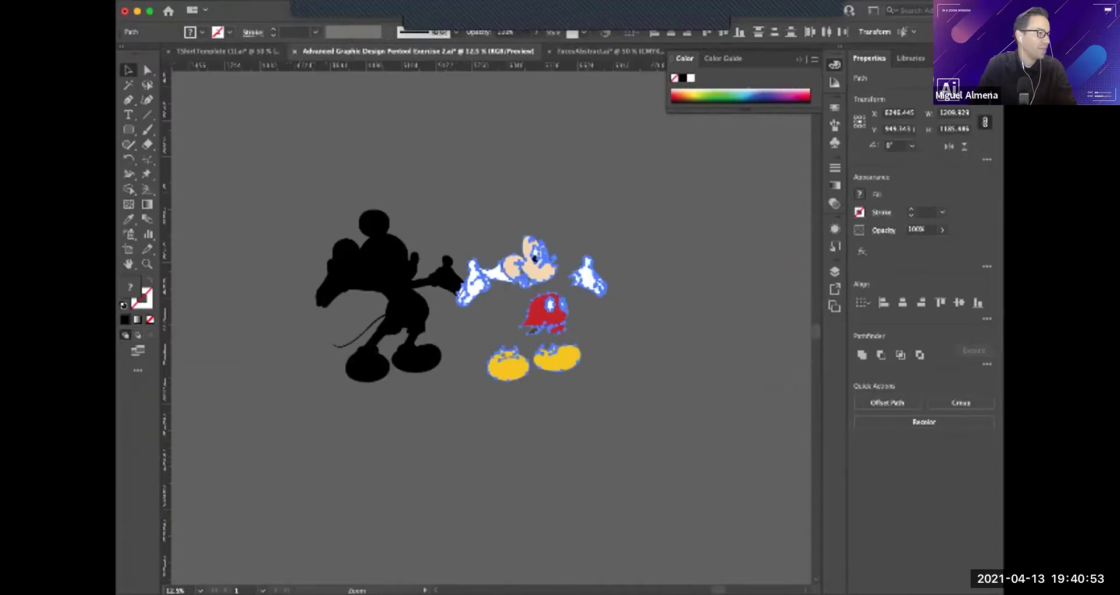
left_click(526, 323, "super")
left_click_drag(522, 315, 554, 315)
left_click(627, 327)
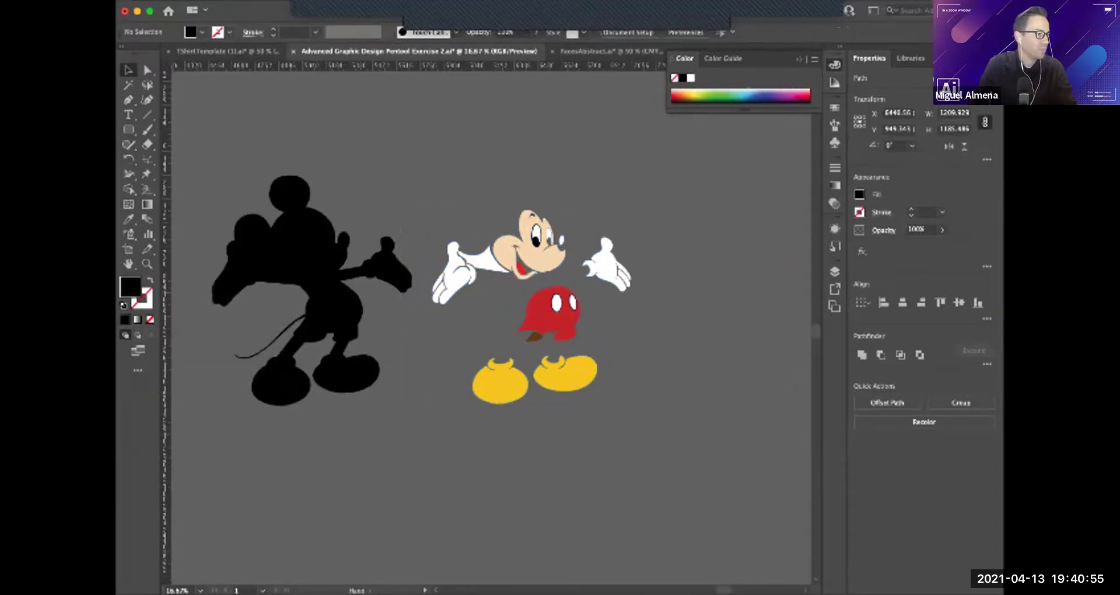
left_click(551, 318)
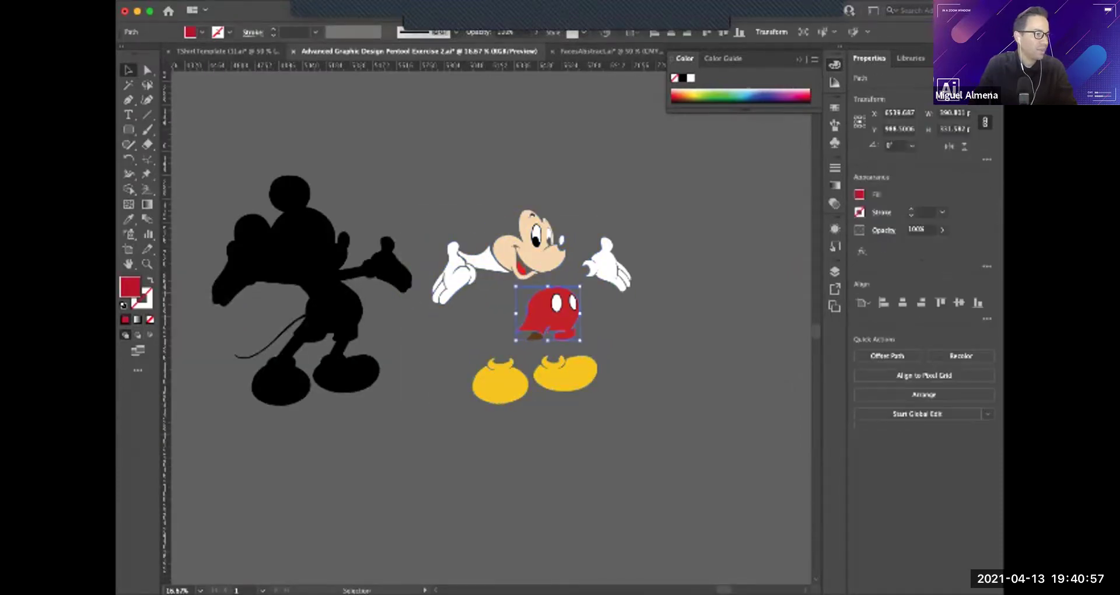
left_click_drag(552, 315, 671, 315)
key("super+z")
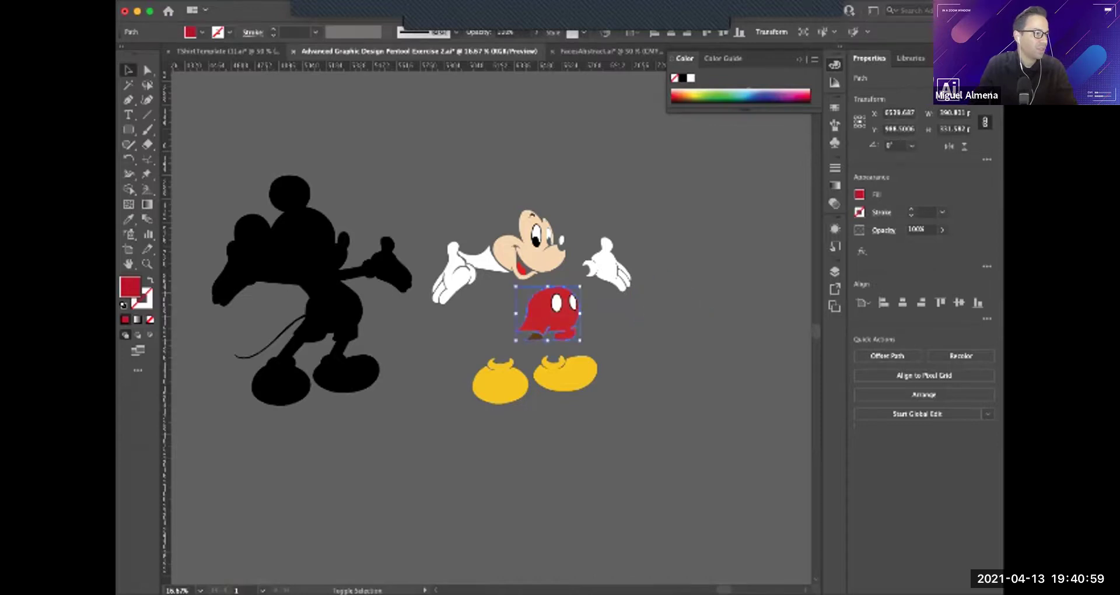
key("super+shift+a")
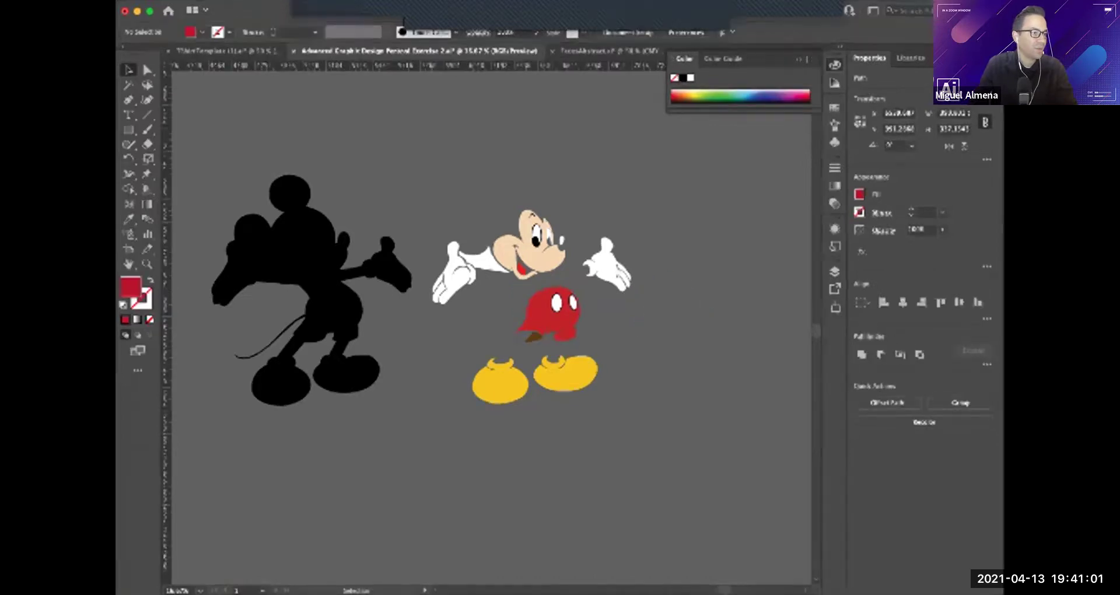
Move the red shorts shape horizontally out to the right of the other colored pieces.
left_click_drag(552, 317, 698, 314)
scroll(698, 313, "up", 5)
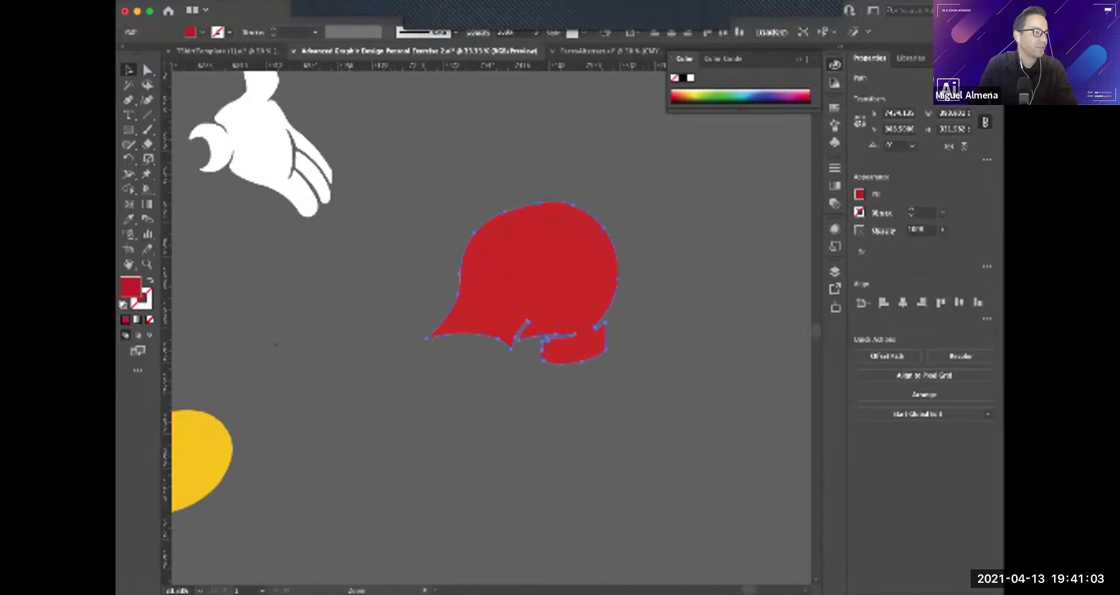
scroll(525, 286, "up", 2)
Deselect the red shorts shape, inspect its path in Outline view, and return to Preview.
key("v")
key("a")
key("super+y")
key("v")
key("super+shift+a")
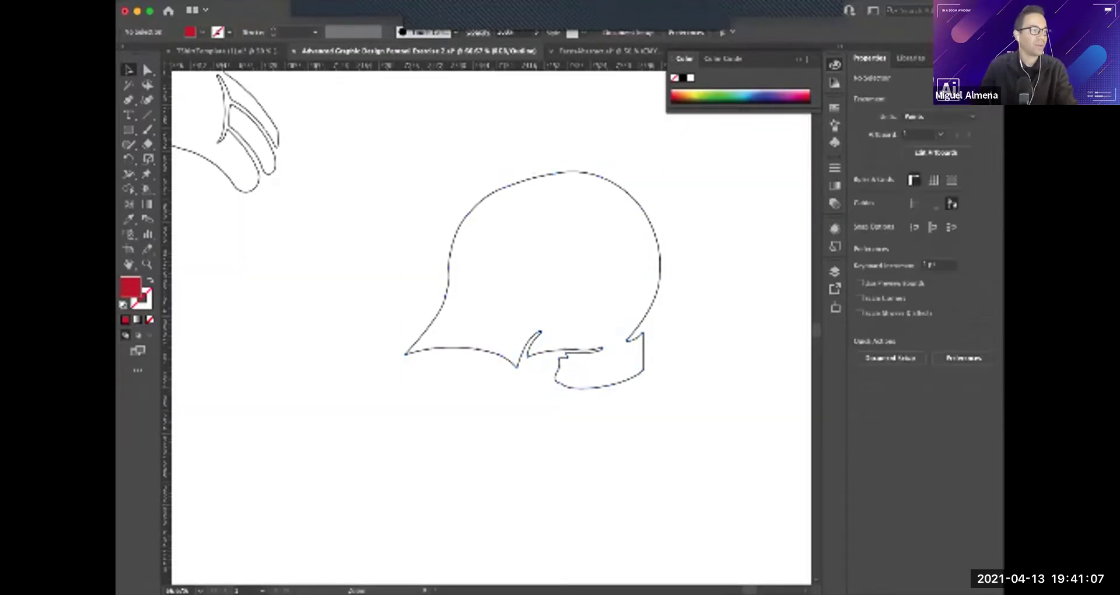
scroll(635, 240, "up", 1)
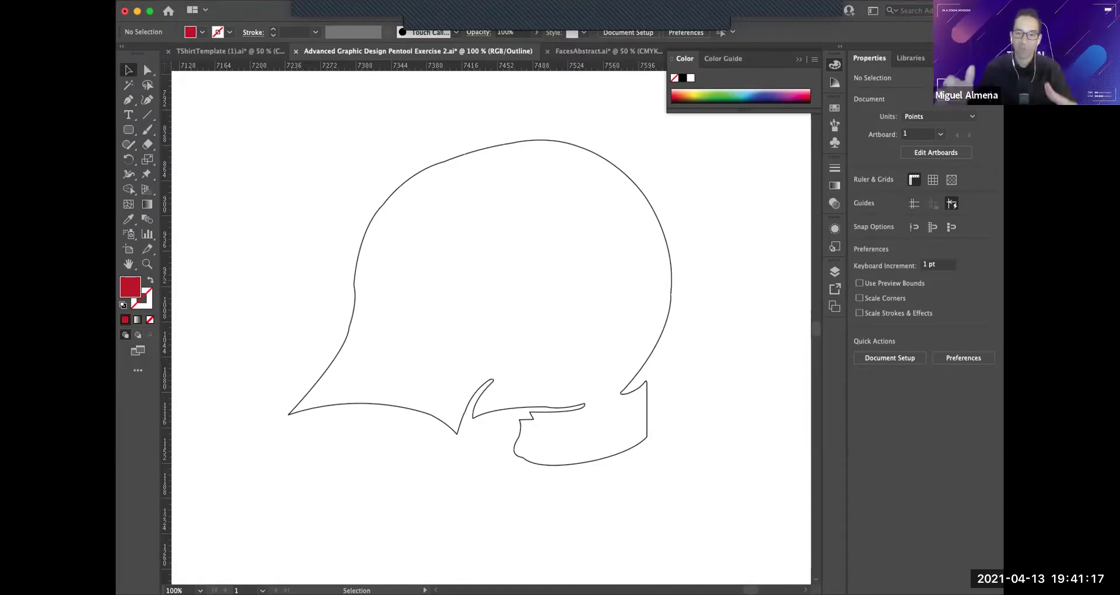
key("super+y")
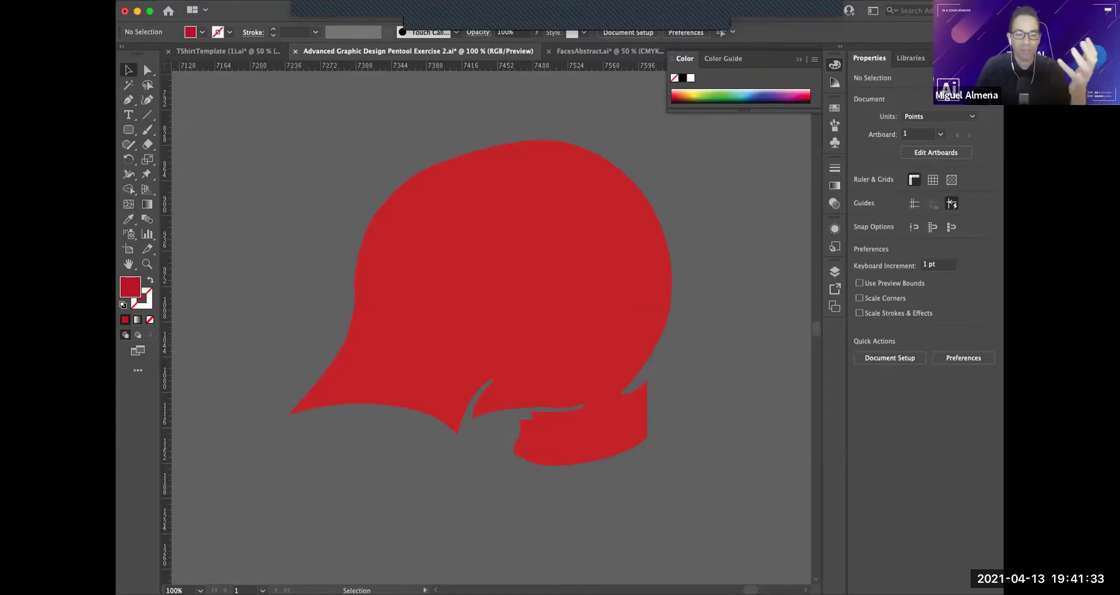
key("space")
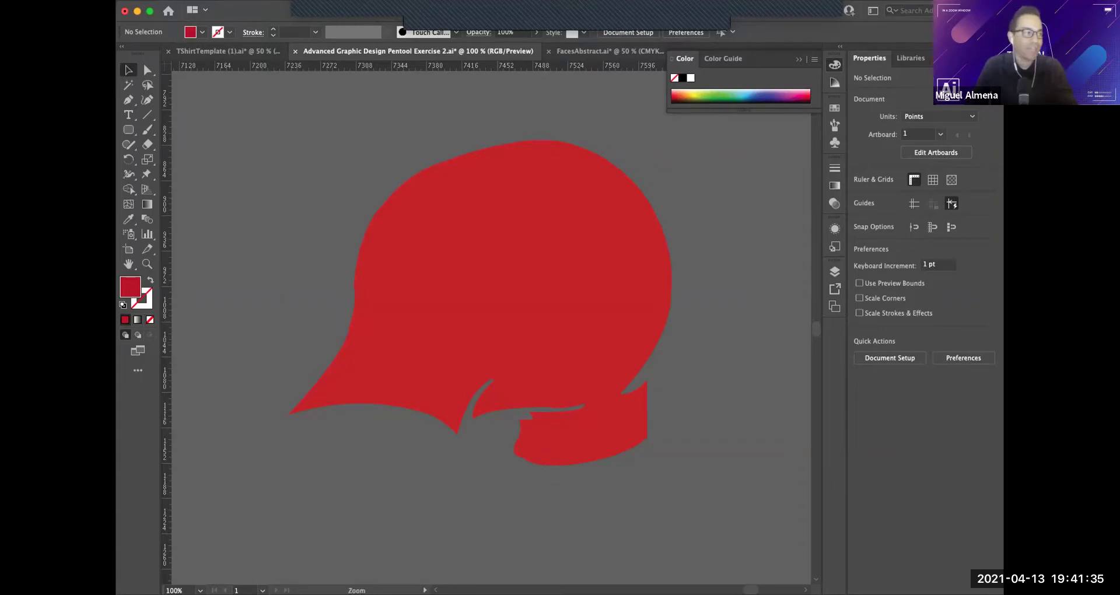
Move the brown shorts-lining piece over to sit beneath the separated red shorts shape.
key("super+minus")
key("super+minus")
scroll(487, 324, "left", 3)
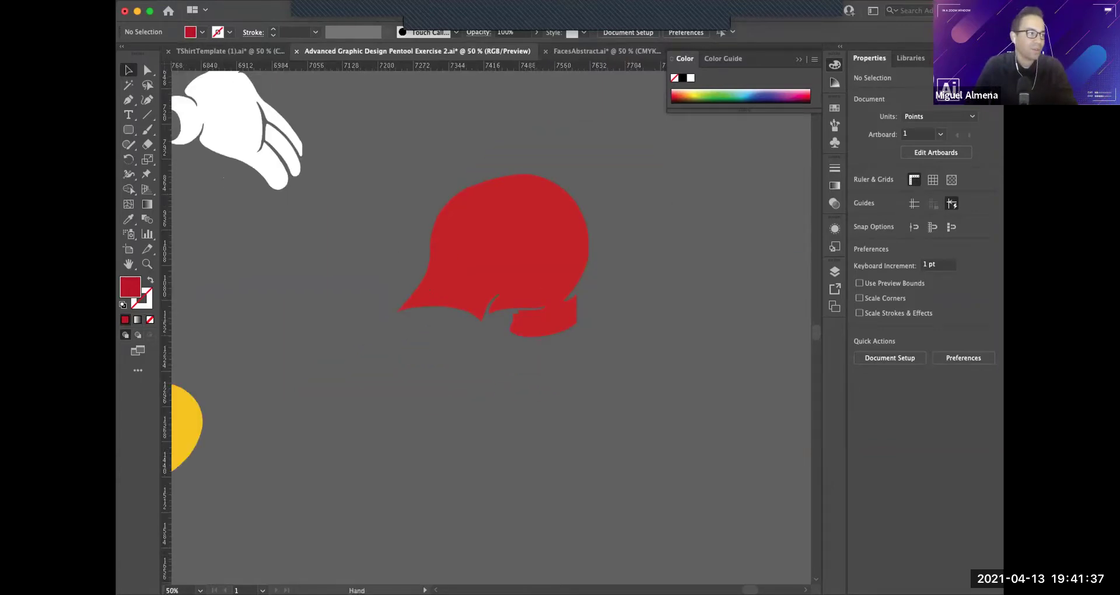
scroll(490, 323, "left", 3)
key("super+minus")
scroll(489, 324, "left", 2)
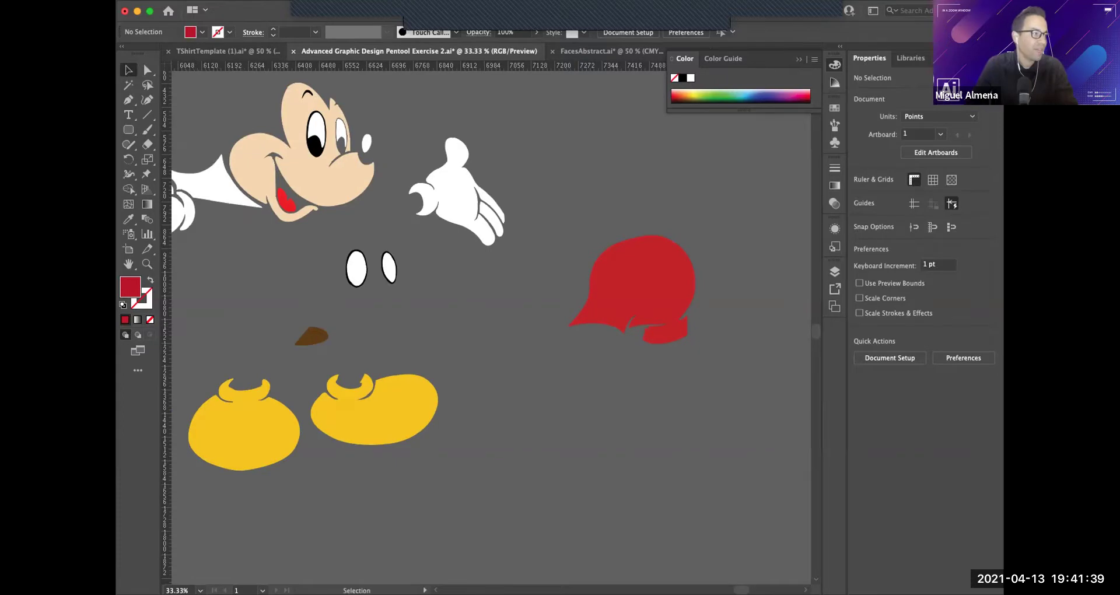
left_click_drag(312, 335, 601, 339)
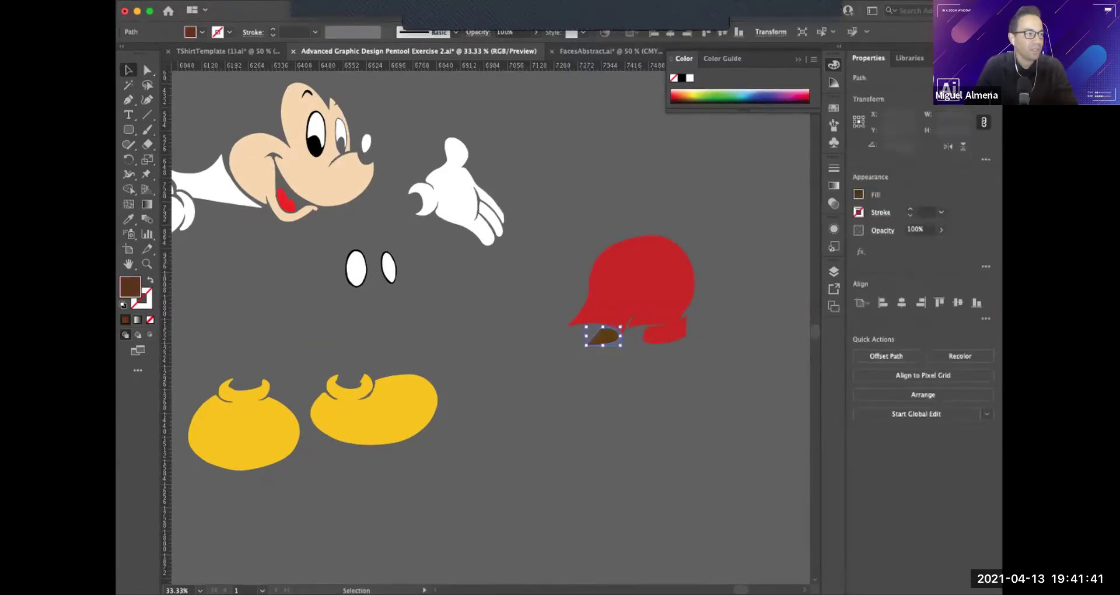
Select both white button ovals and move them horizontally to the right of the red shorts shape.
scroll(490, 323, "right", 2)
left_click_drag(305, 249, 369, 297)
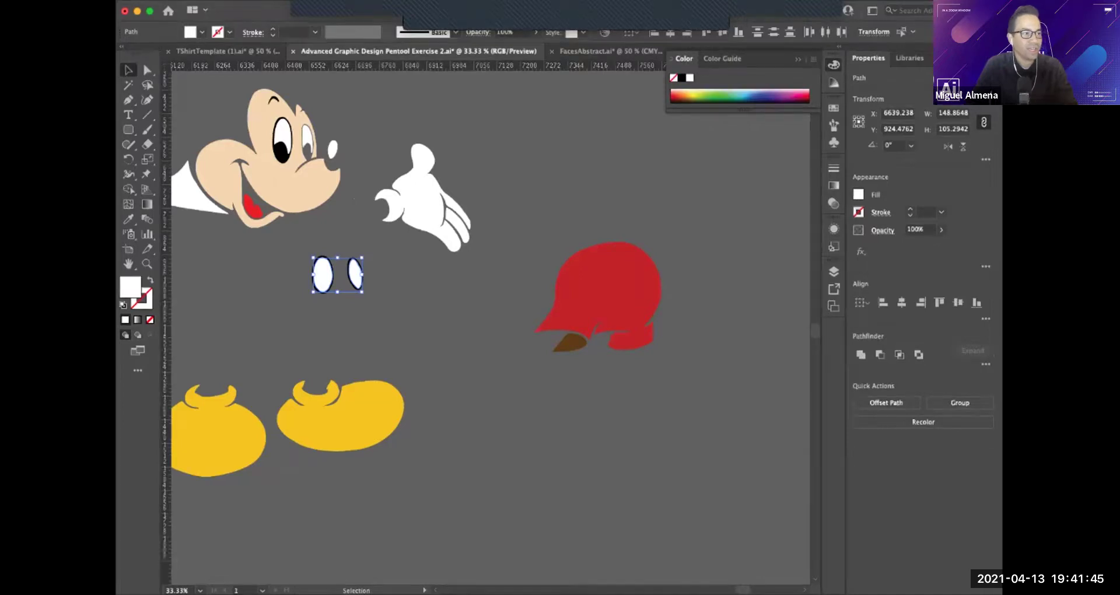
left_click_drag(338, 274, 739, 274)
Select both black button ovals, move them horizontally to the right of the white ovals, and deselect them.
scroll(490, 323, "right", 3)
left_click(274, 283)
left_click(307, 282, "shift")
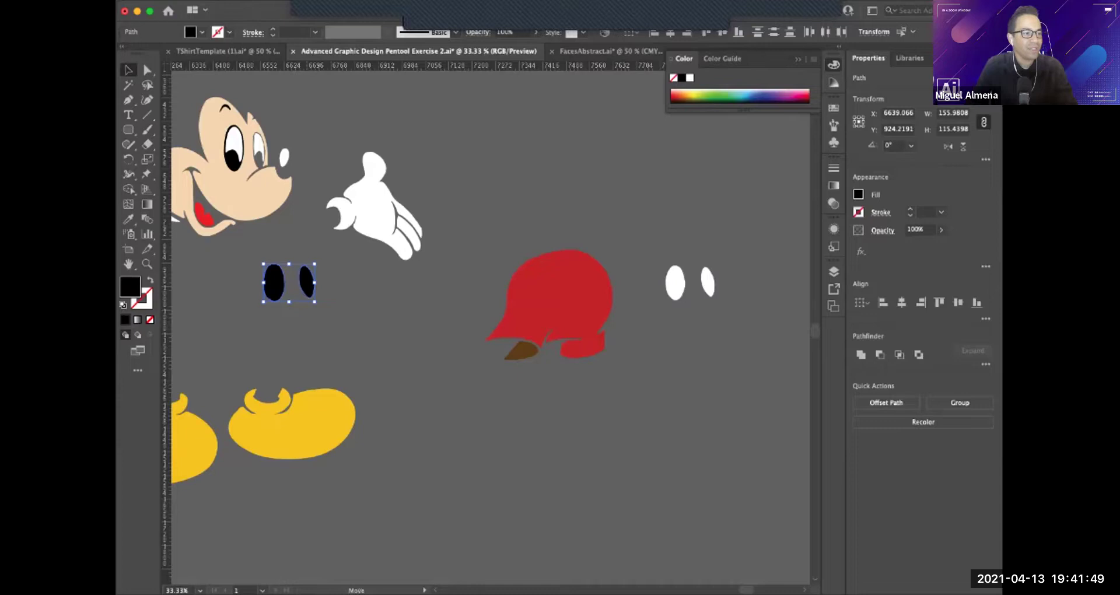
left_click_drag(307, 283, 781, 283)
left_click(764, 350)
scroll(490, 326, "right", 10)
key("super+equal")
key("super+equal")
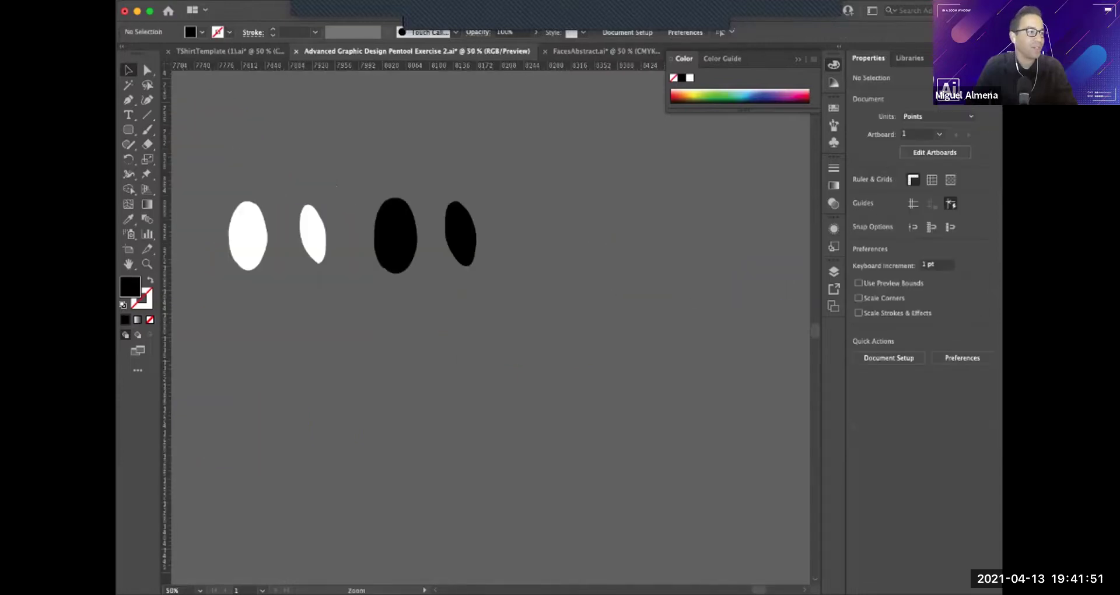
key("super+equal")
scroll(490, 327, "left", 10)
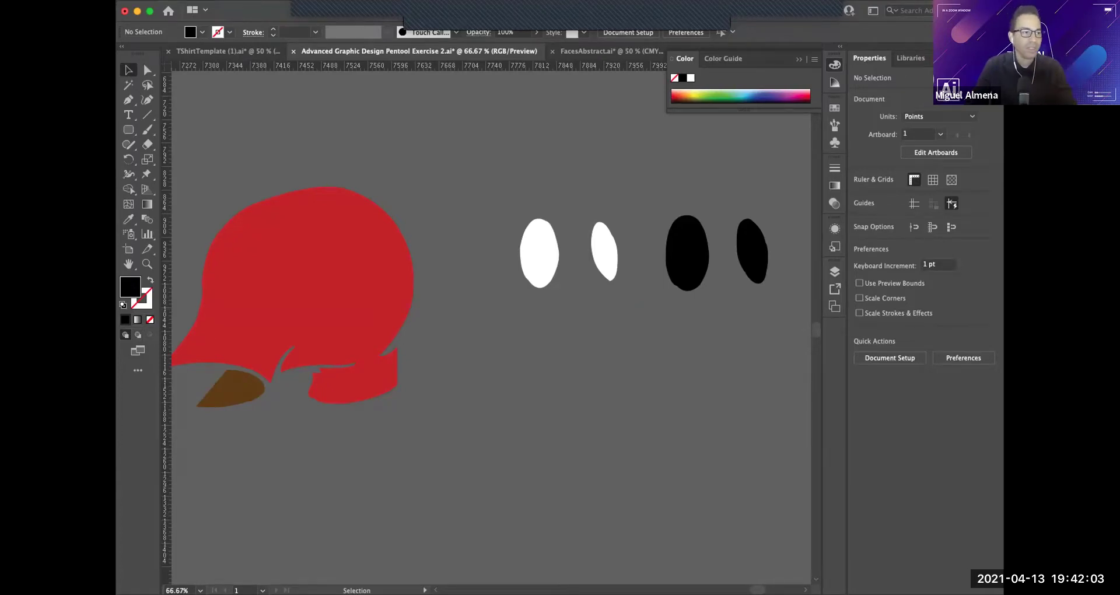
Move the skin-colored face shape horizontally out of the figure so it sits above the separated red shorts.
key("super+minus")
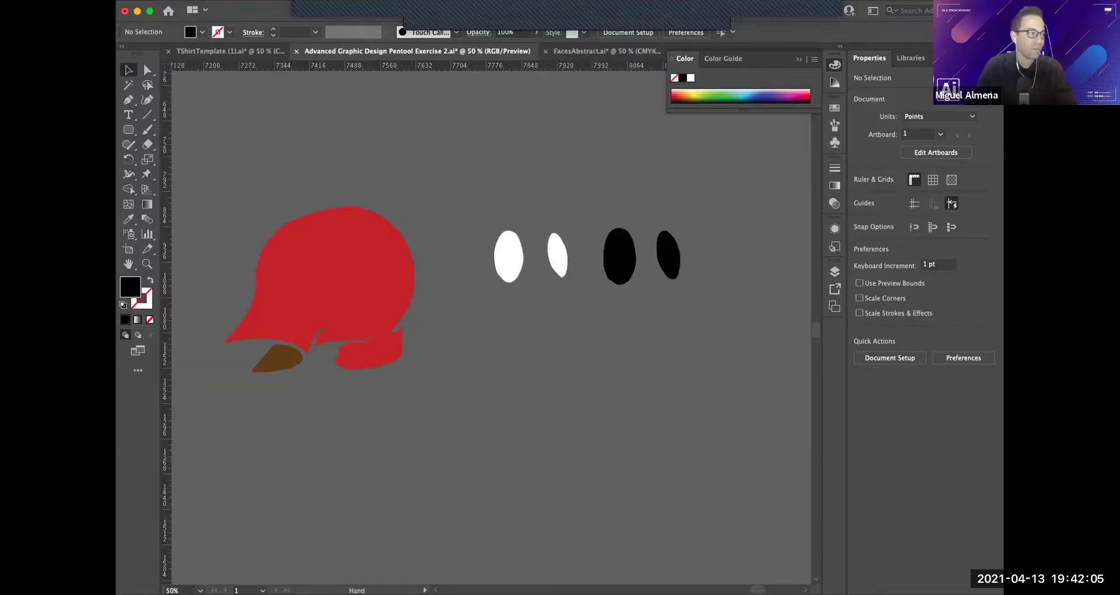
scroll(409, 292, "left", 3)
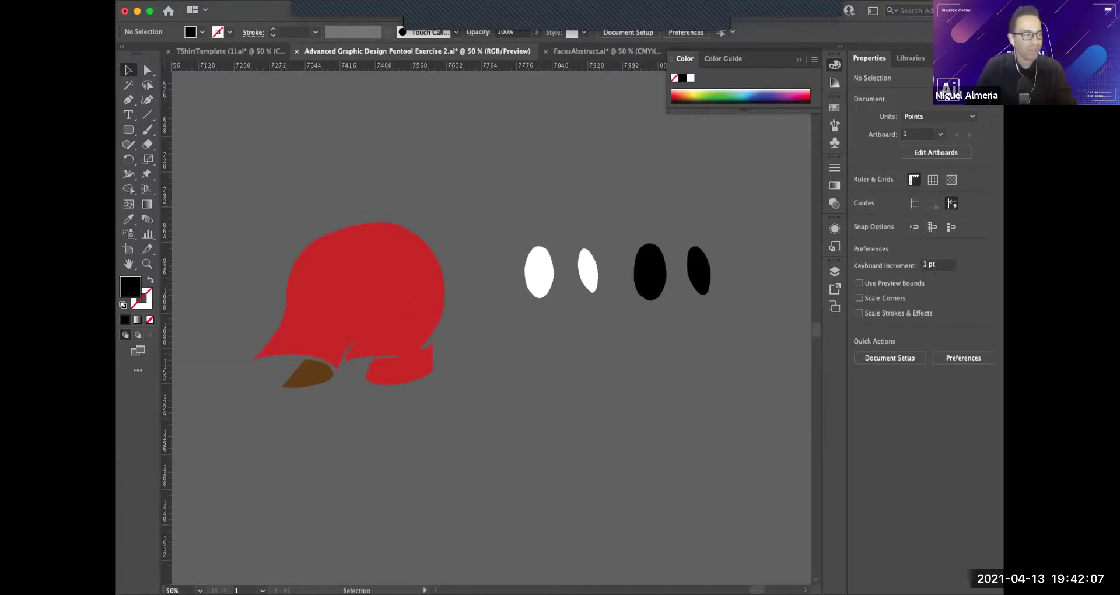
scroll(490, 326, "left", 3)
key("super+minus")
scroll(490, 327, "left", 5)
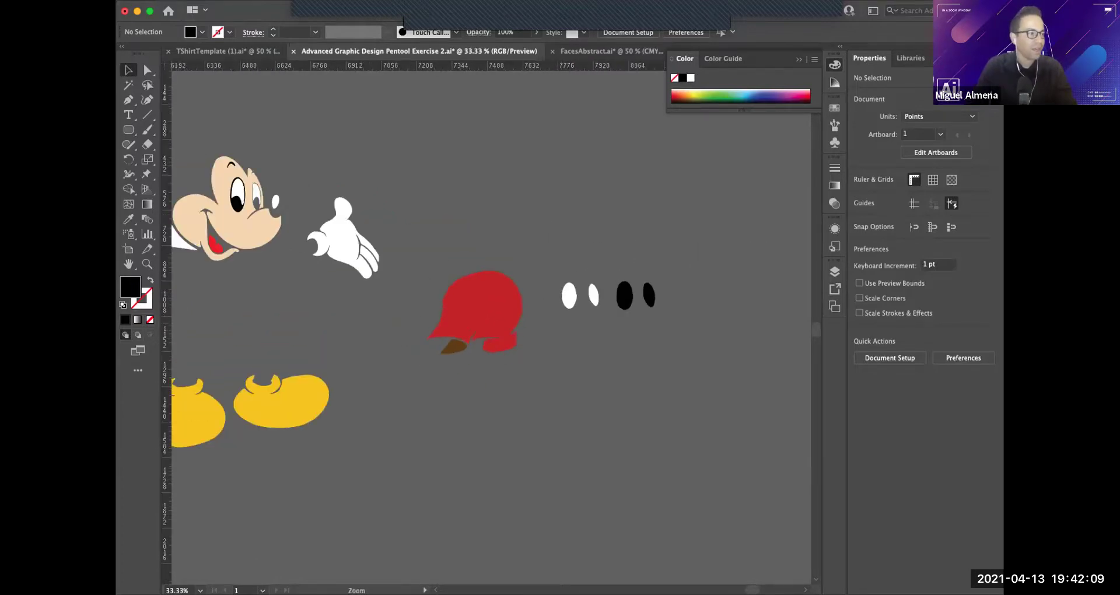
left_click(326, 242)
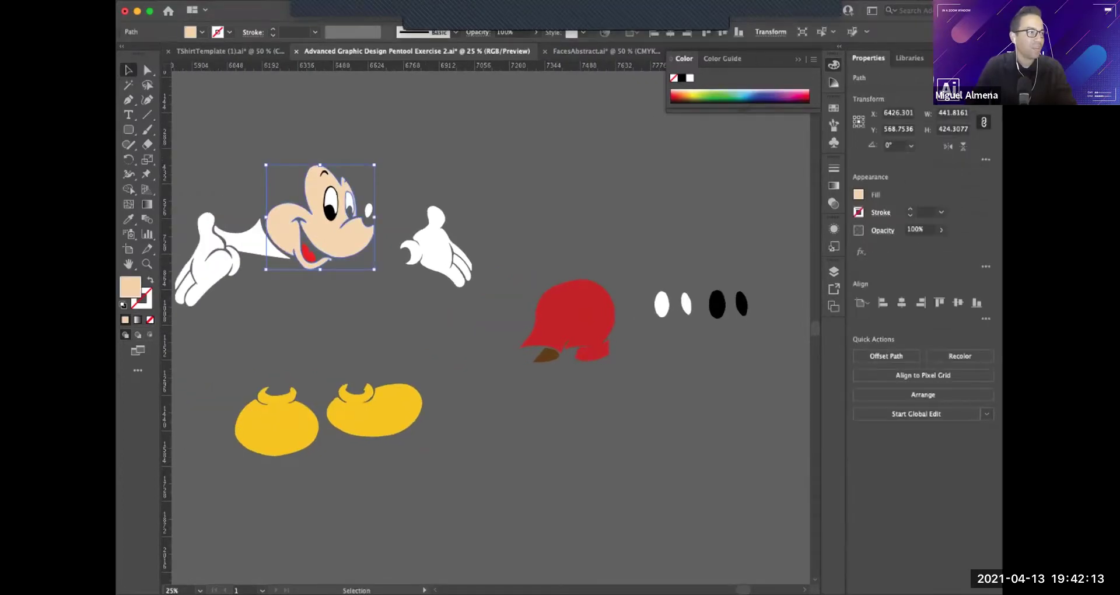
key("z")
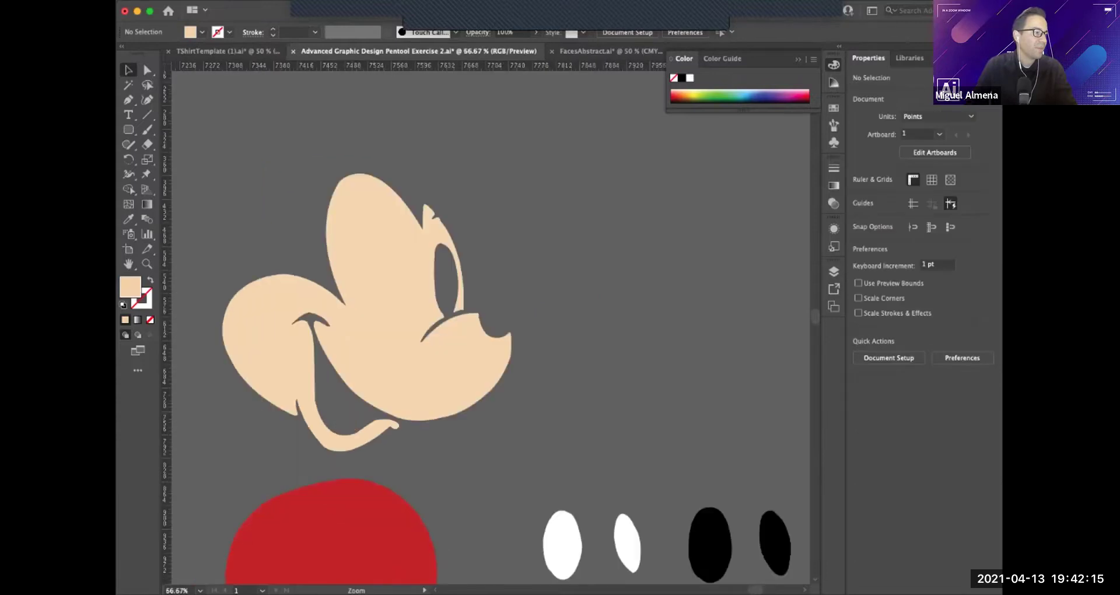
left_click(467, 198)
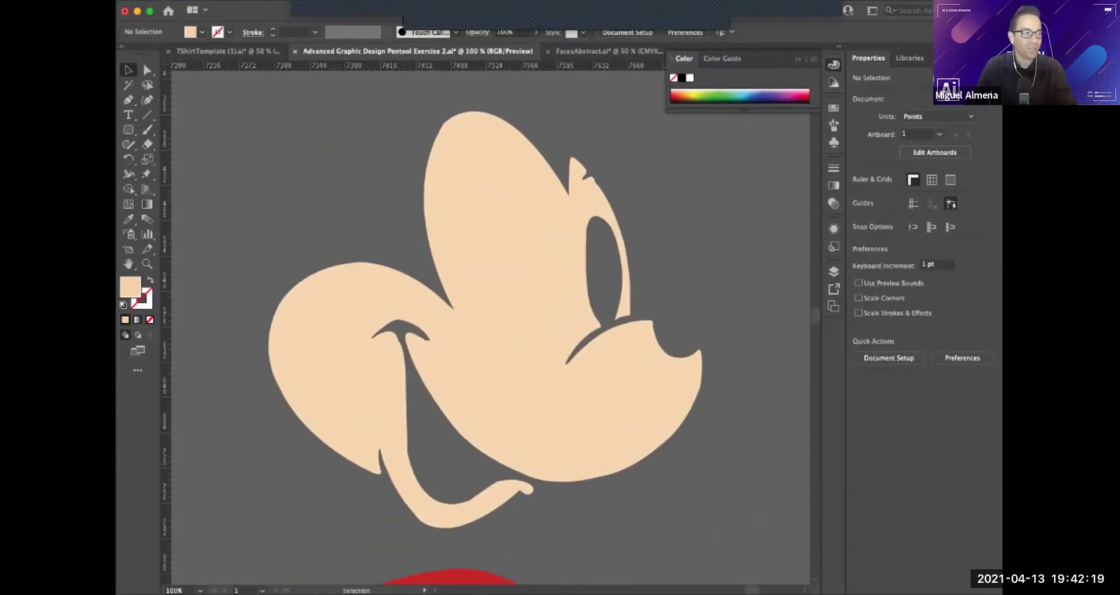
Inspect the face shape's path in Outline view, return to Preview, and check the shape selected and deselected.
key("super+y")
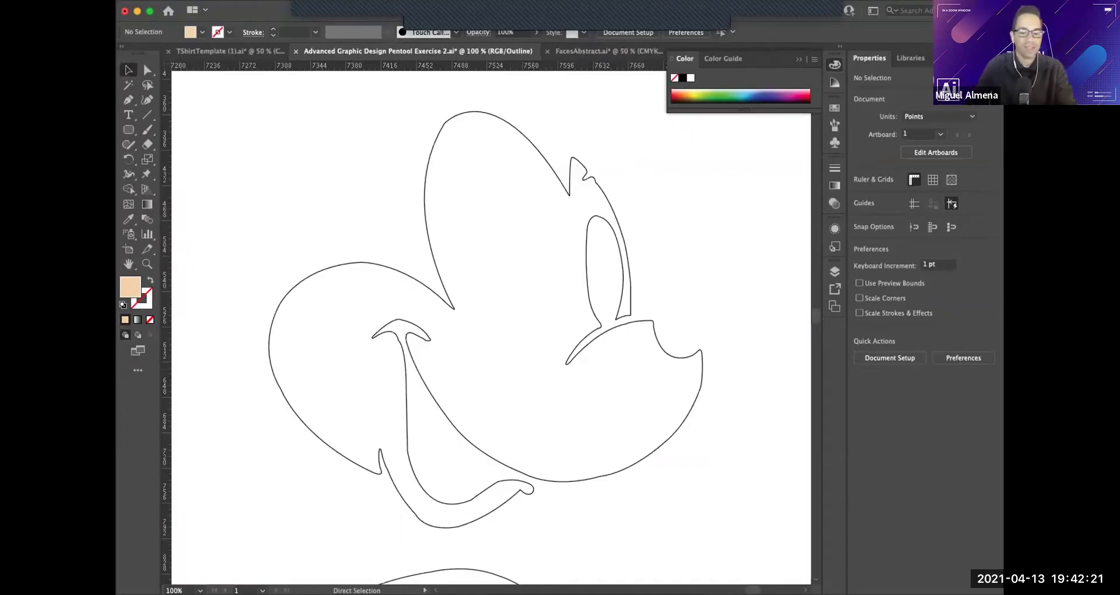
key("super+y")
left_click(506, 356)
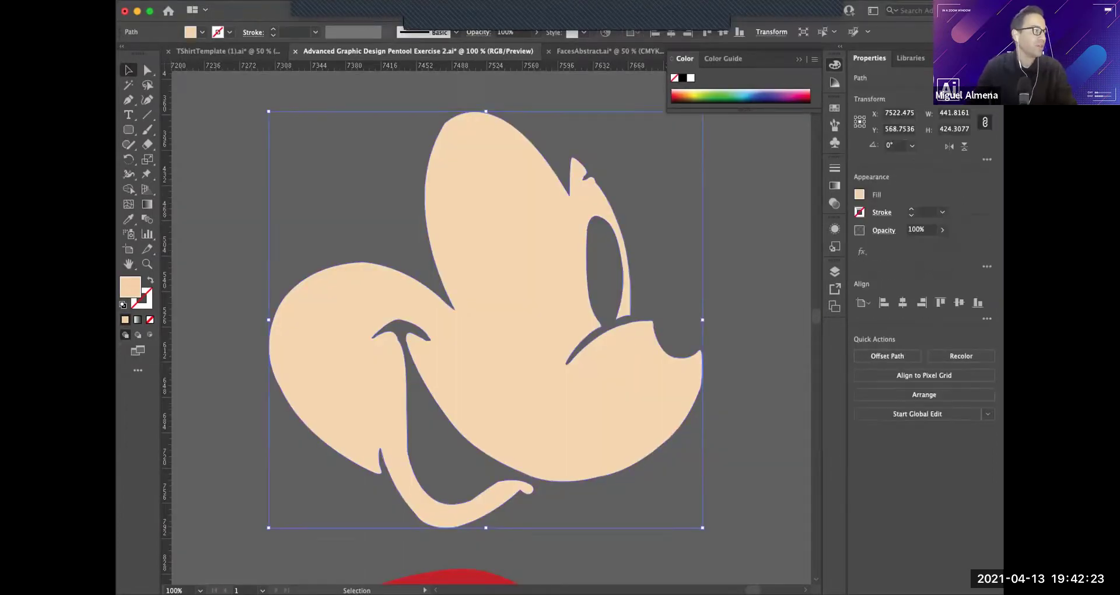
left_click(752, 350)
left_click(507, 355)
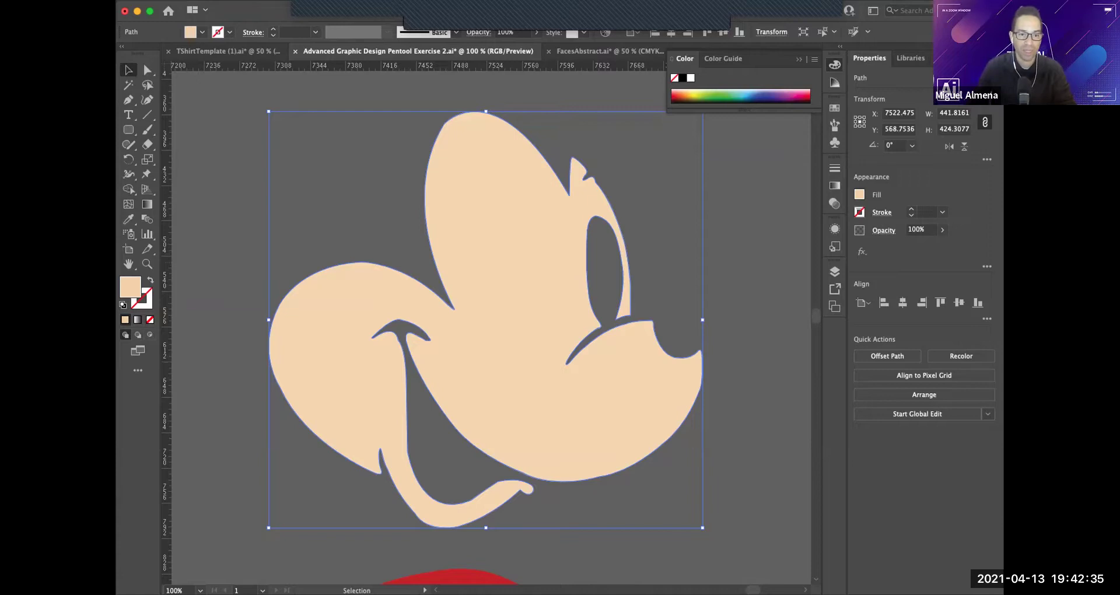
left_click(663, 324)
left_click(663, 323, "alt+super")
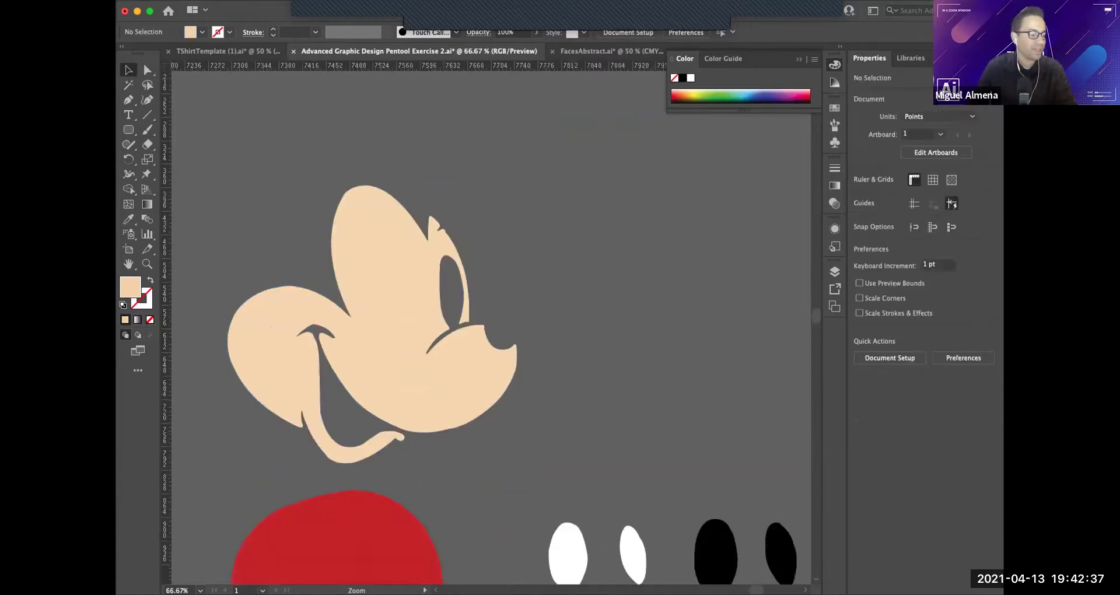
Go back to the black Mickey silhouette and examine its overall shape.
left_click(657, 320, "super")
key("super+minus")
scroll(486, 322, "left", 5)
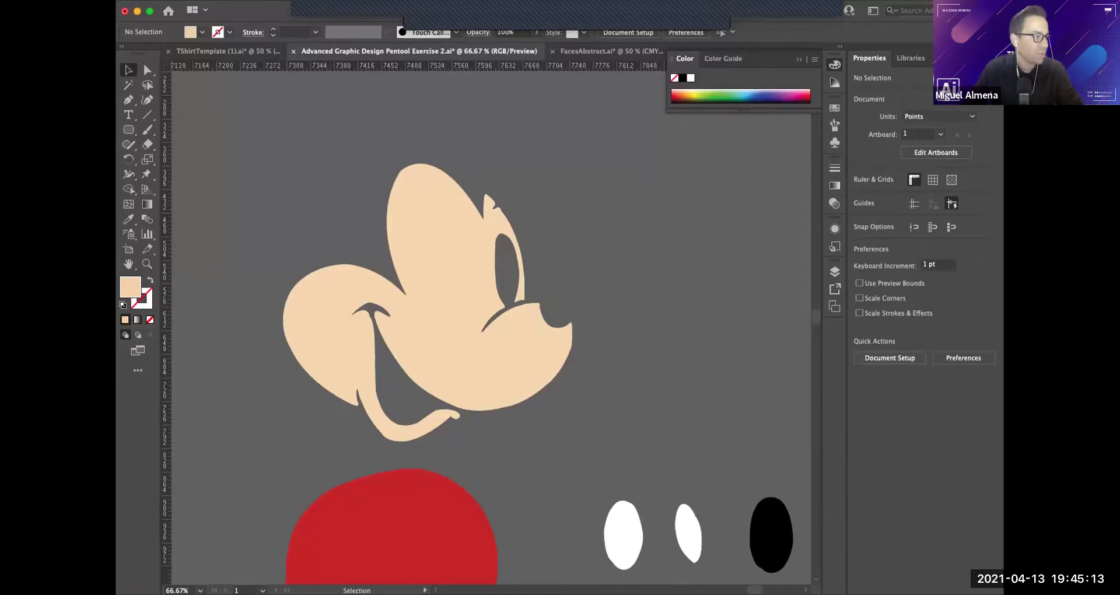
left_click(602, 395, "alt+super")
left_click(601, 395, "alt+super")
left_click_drag(601, 395, 698, 399)
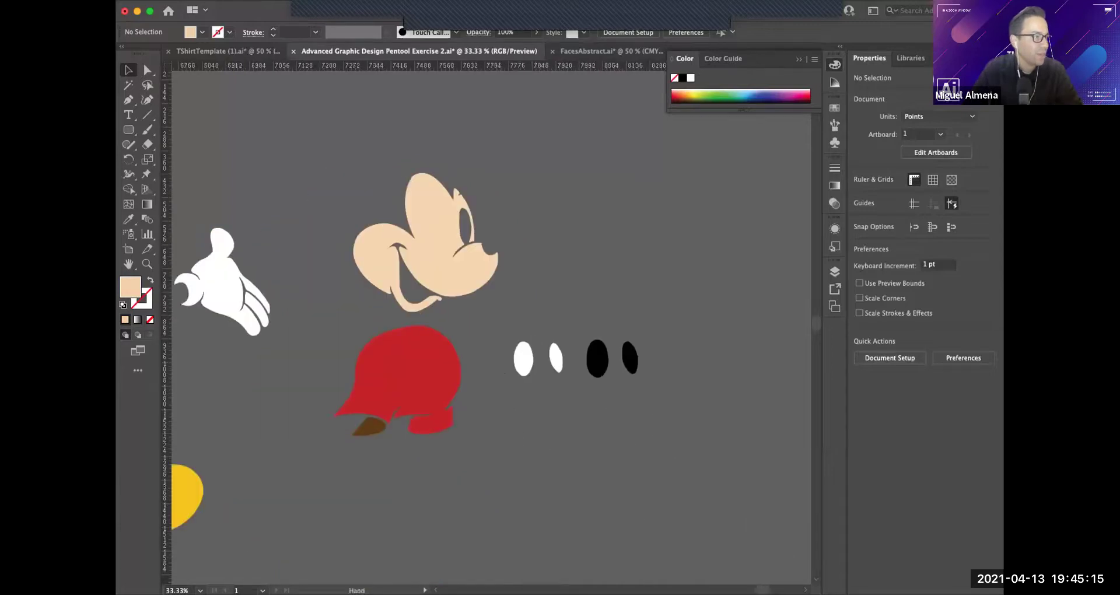
scroll(490, 326, "left", 10)
key("super+minus")
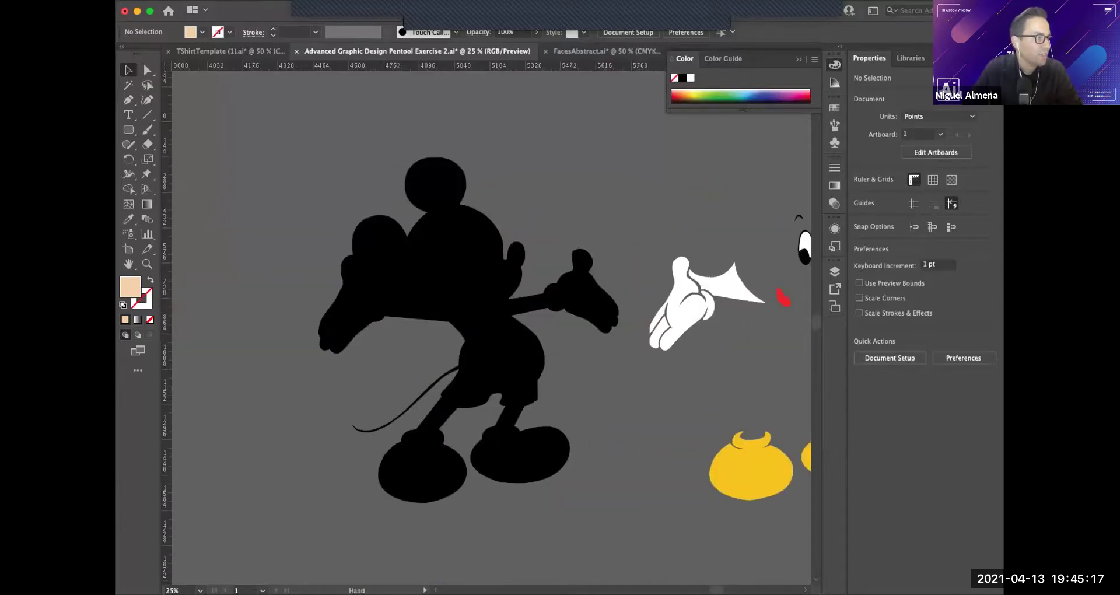
key("super+plus")
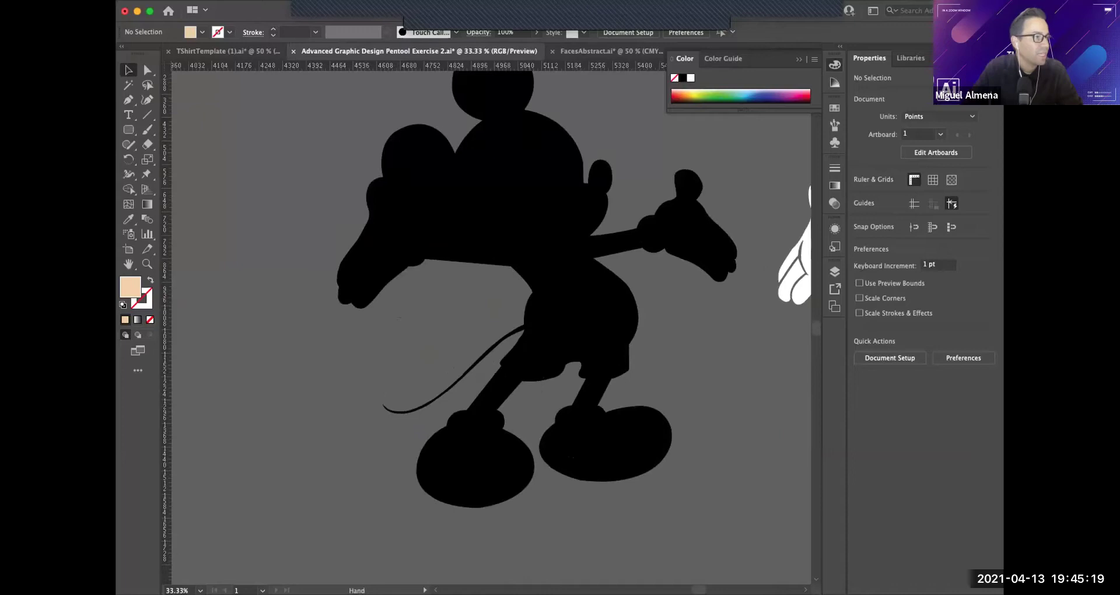
scroll(490, 327, "right", 2)
scroll(490, 327, "up", 3)
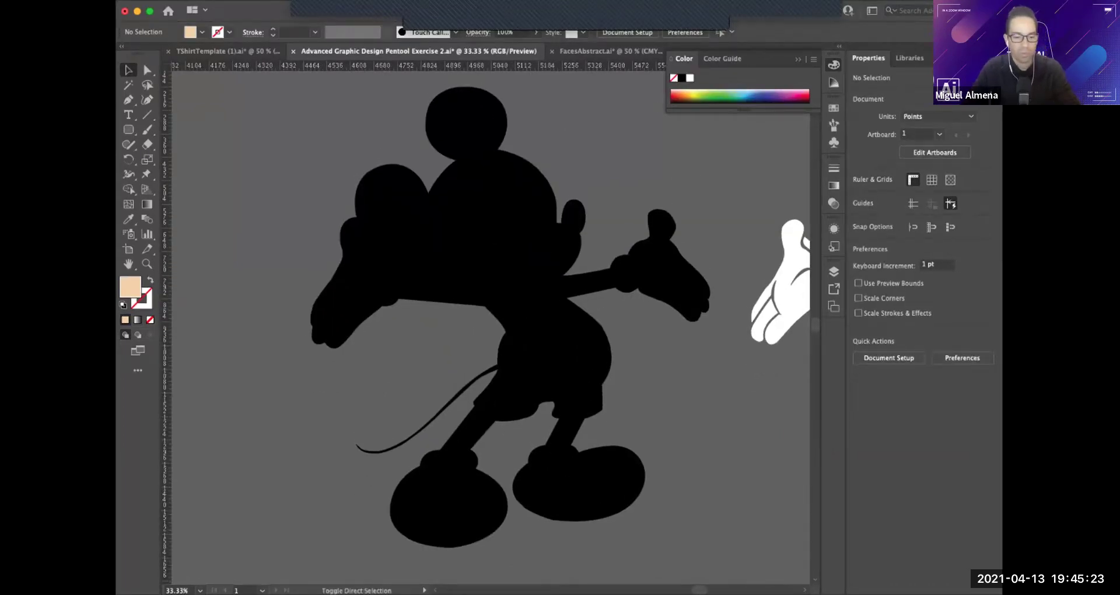
left_click_drag(276, 77, 728, 537)
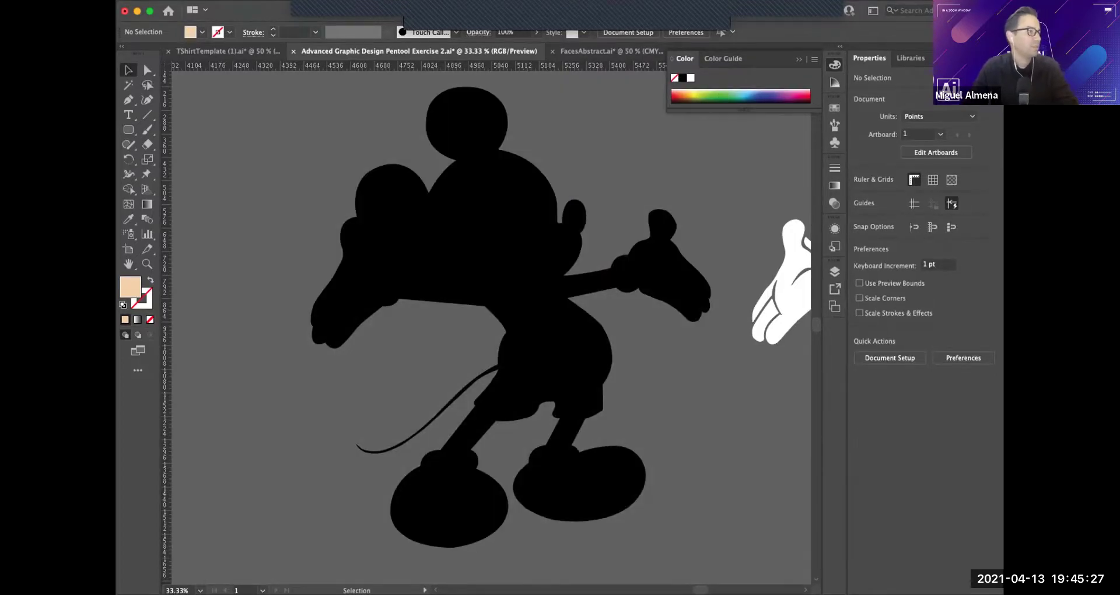
Select the black silhouette group, examine its anchor points in Outline view, then deselect it and return to Preview.
key("F6")
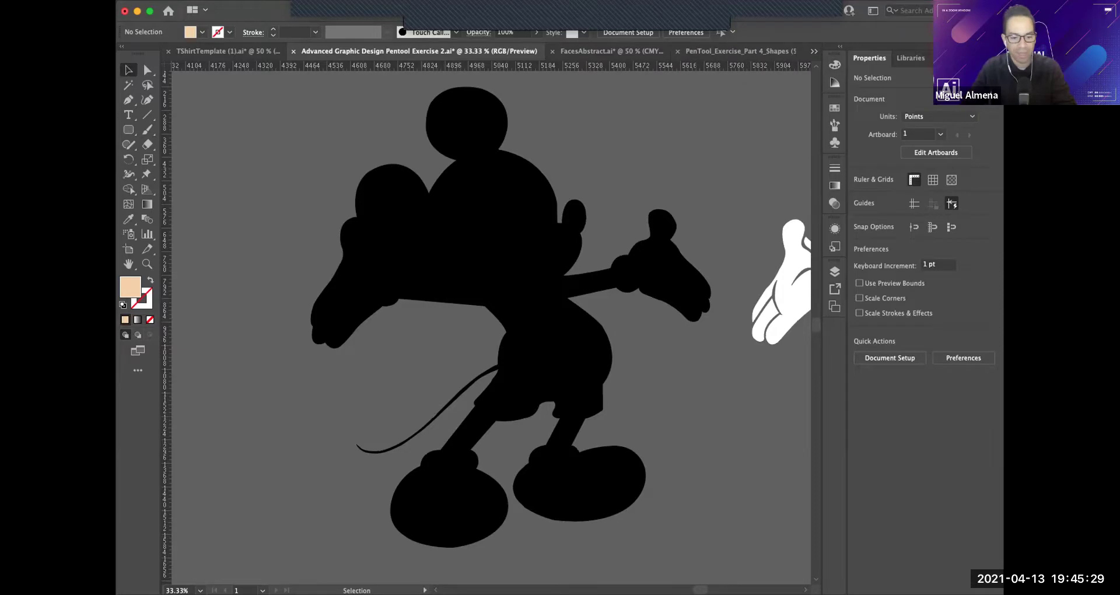
key("super+t")
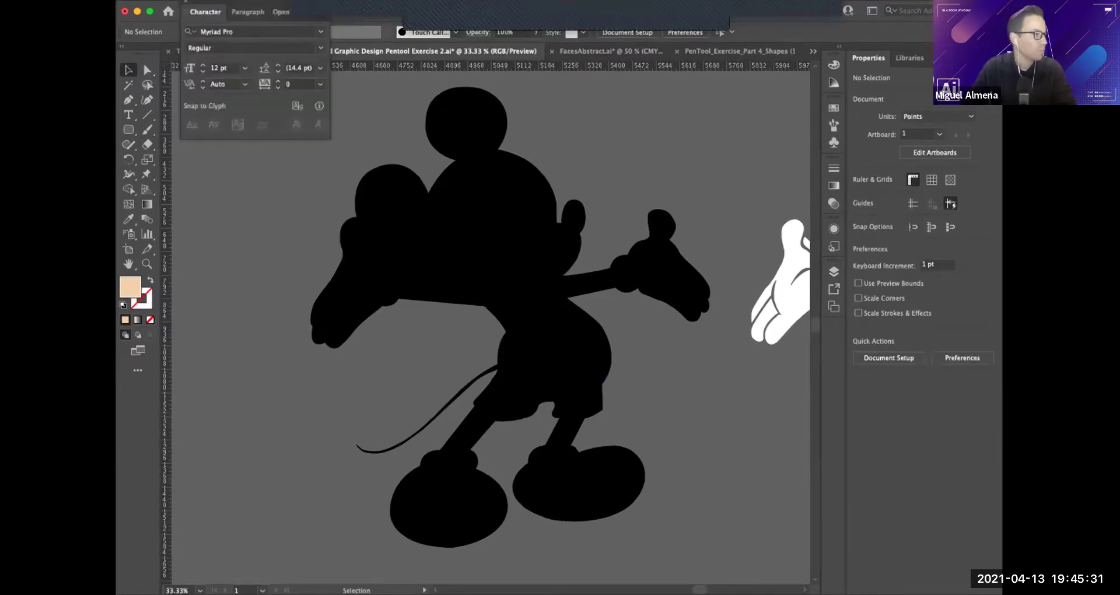
left_click(466, 245)
key("super+y")
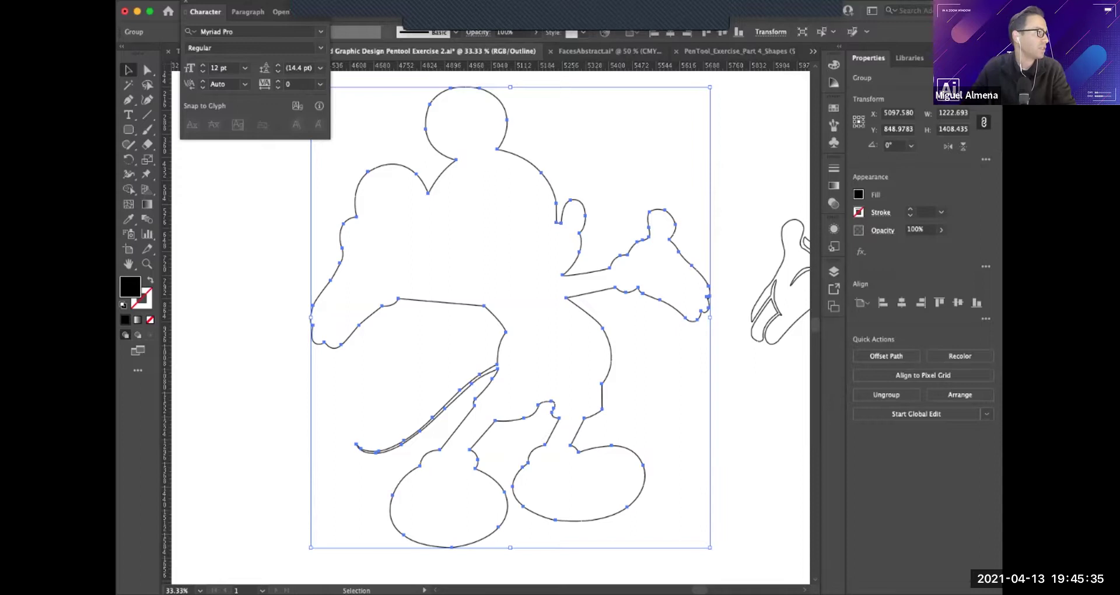
left_click_drag(204, 11, 133, 11)
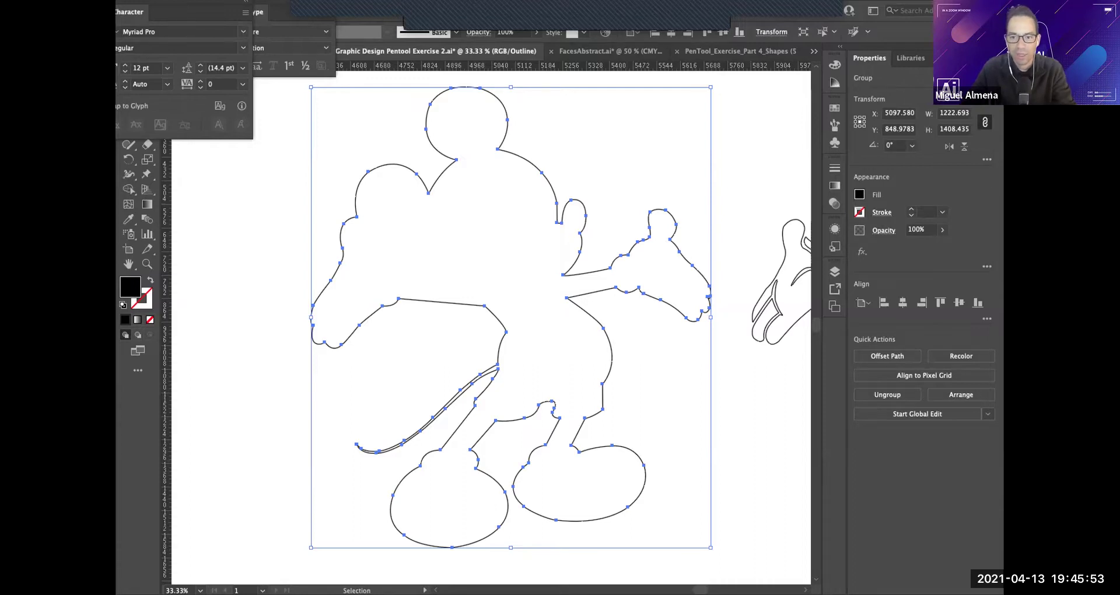
key("super+t")
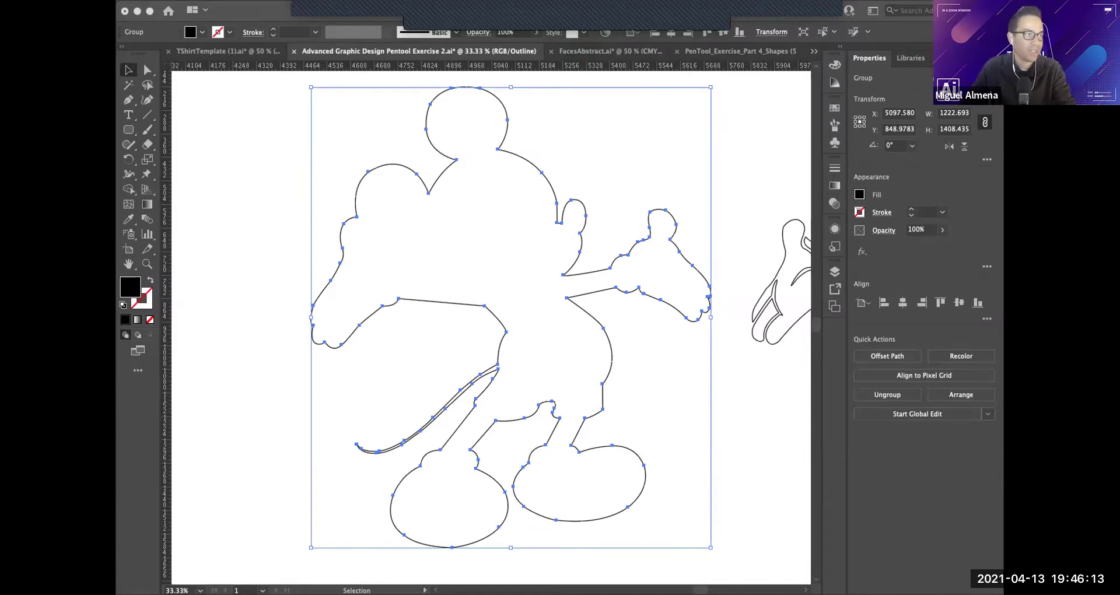
key("super+alt+shift+t")
key("super+shift+a")
key("super+y")
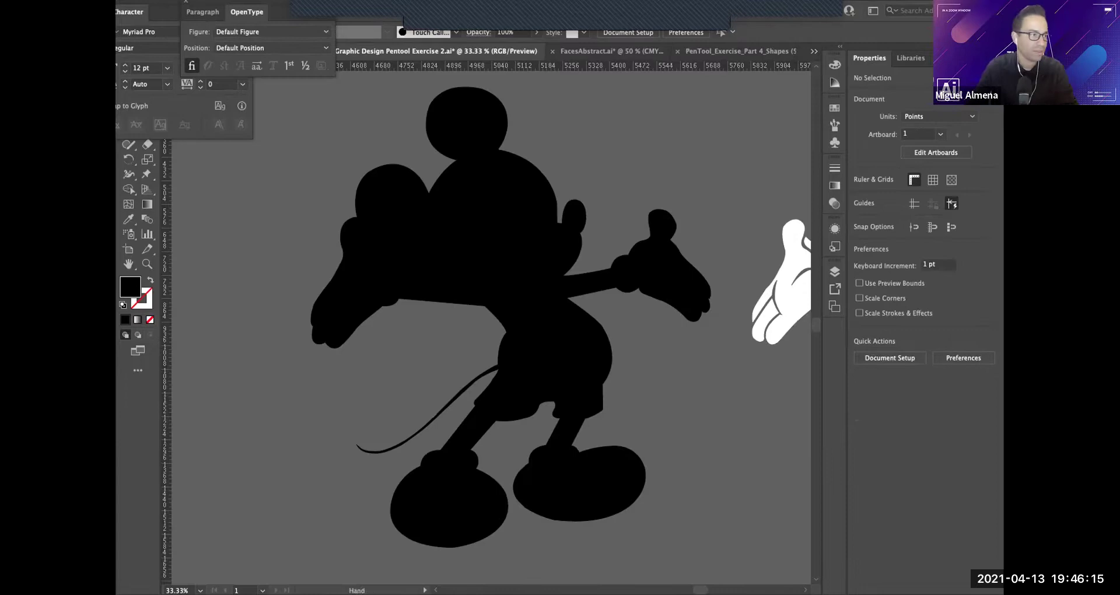
Return to the Pen tool exercises artboard showing the Level 1, 2 and 3 characters.
key("super+minus")
key("super+minus")
key("super+minus")
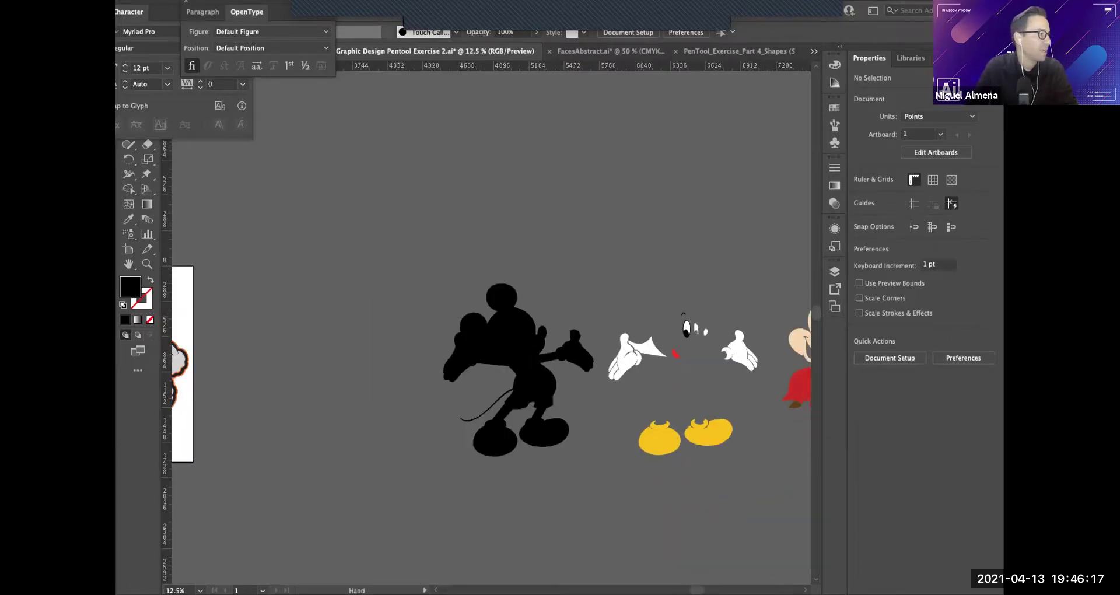
scroll(491, 327, "left", 5)
scroll(491, 327, "down", 2)
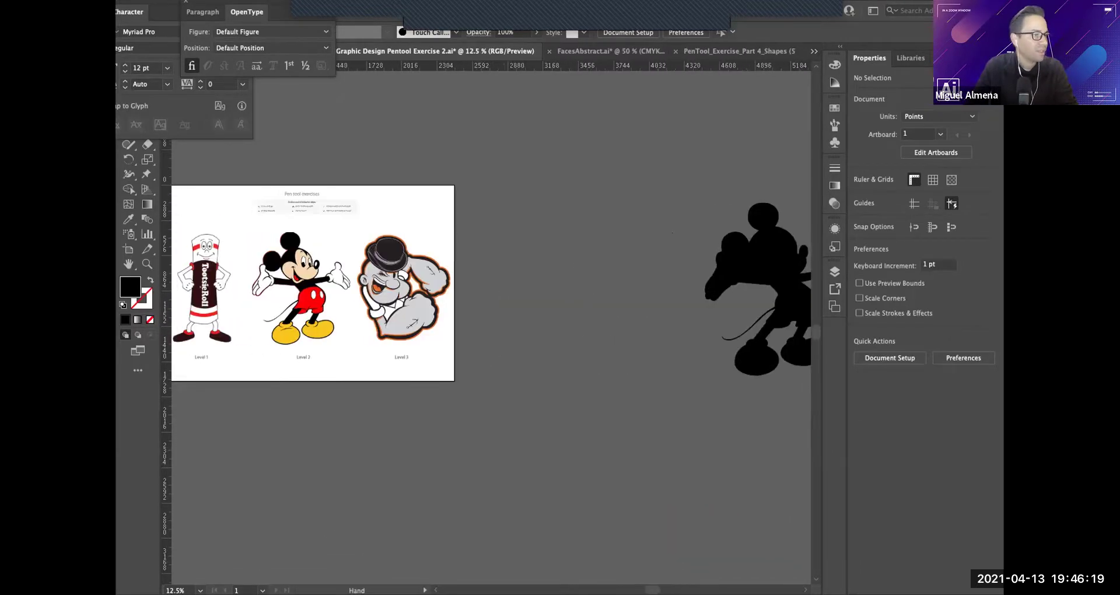
left_click_drag(672, 232, 698, 235)
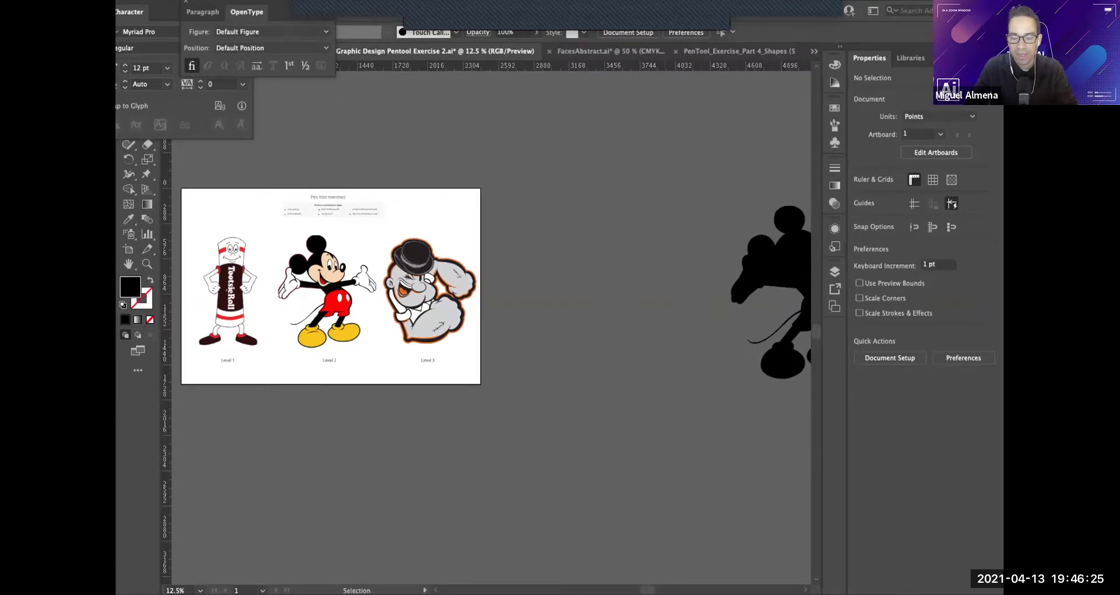
key("super+t")
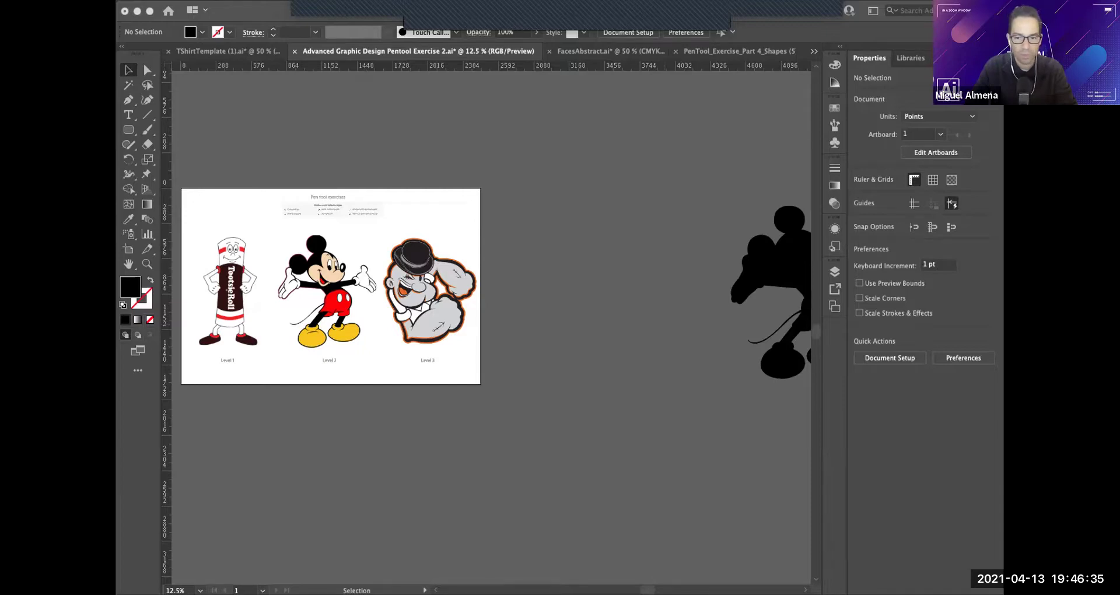
key("super+t")
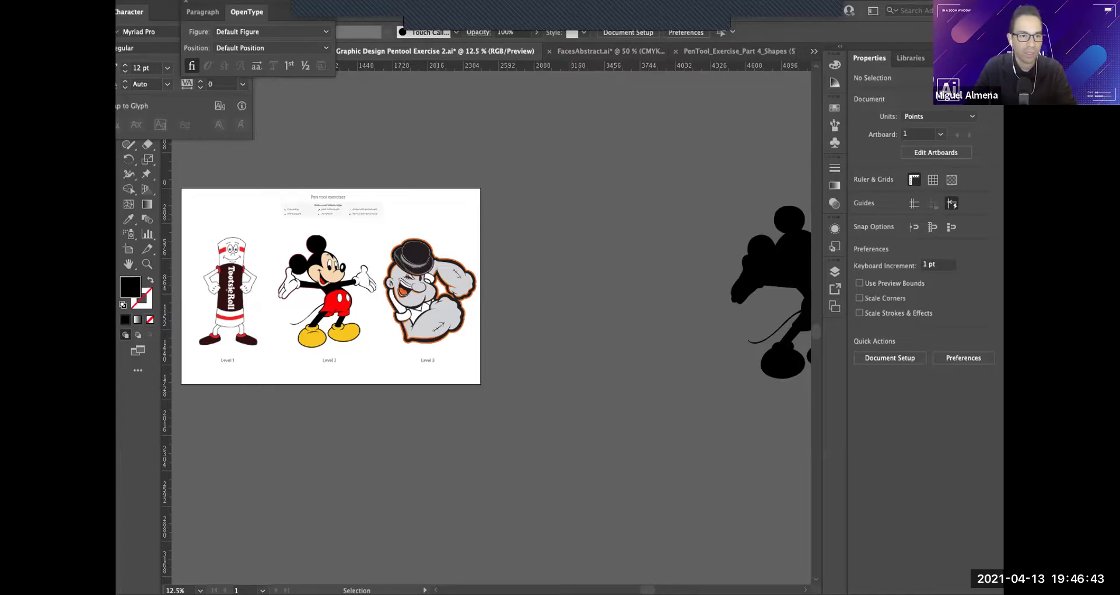
key("super+t")
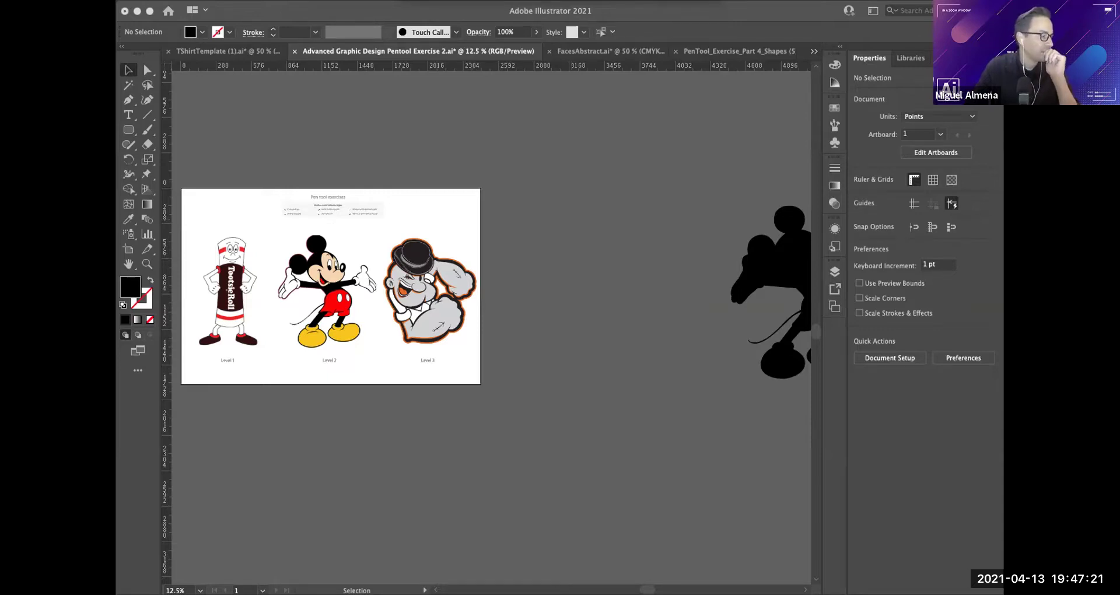
Place the linked image of Mickey's anchor-point outline beside the artboard, next to the Level 3 character, and deselect it.
left_click_drag(573, 299, 574, 299)
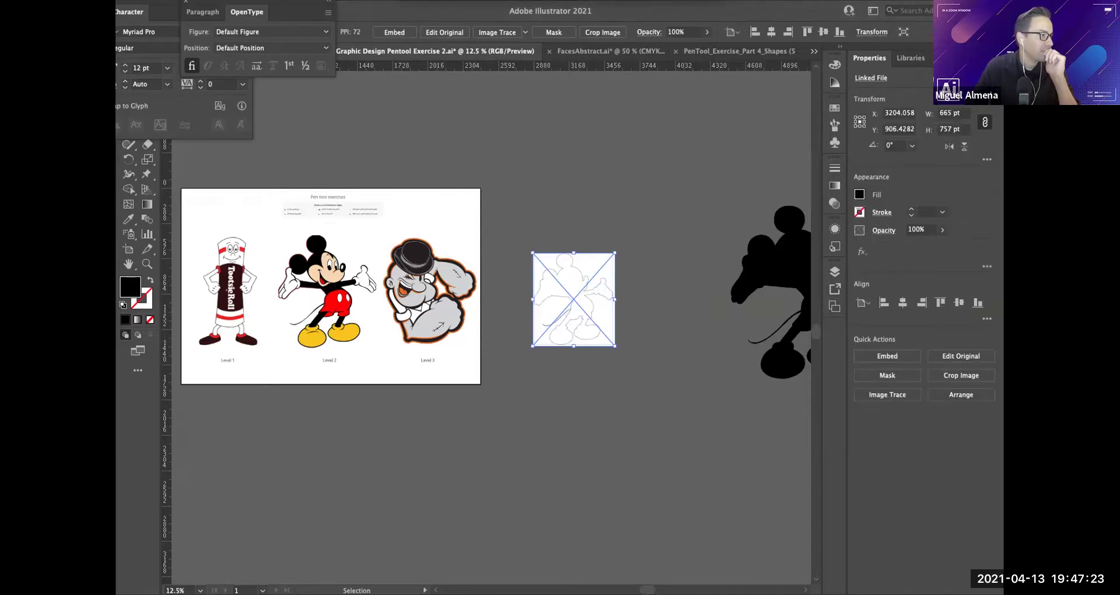
key("ctrl+shift+a")
key("ctrl+equal")
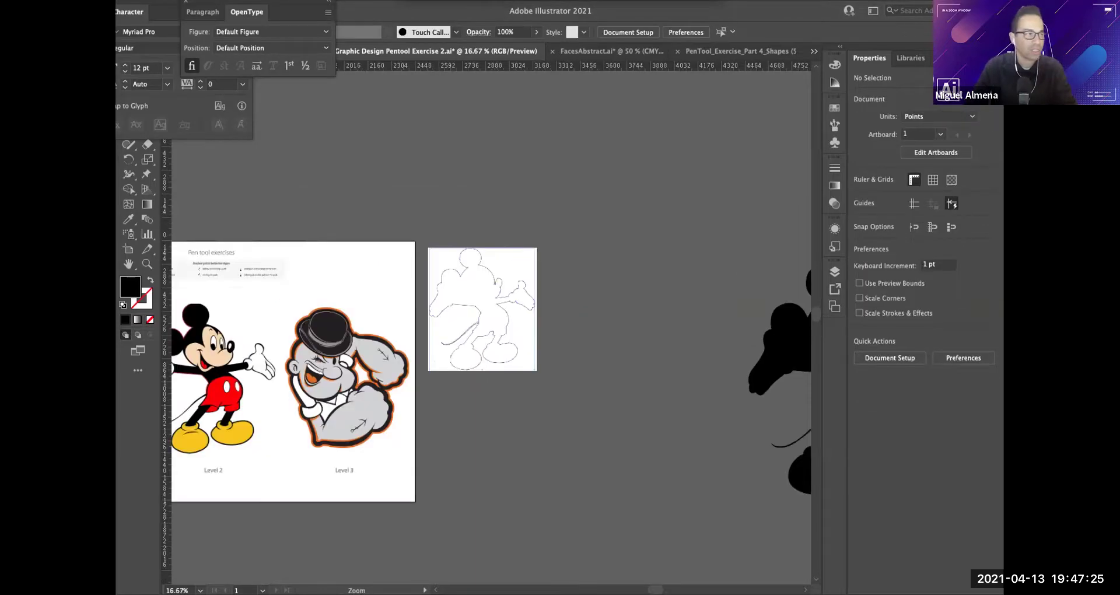
key("ctrl+equal")
key("ctrl+equal")
key("ctrl+equal")
key("ctrl+minus")
Move the outline image onto the artboard over the Level 3 character, beside the Level 2 Mickey.
left_click_drag(373, 326, 673, 298)
key("super+minus")
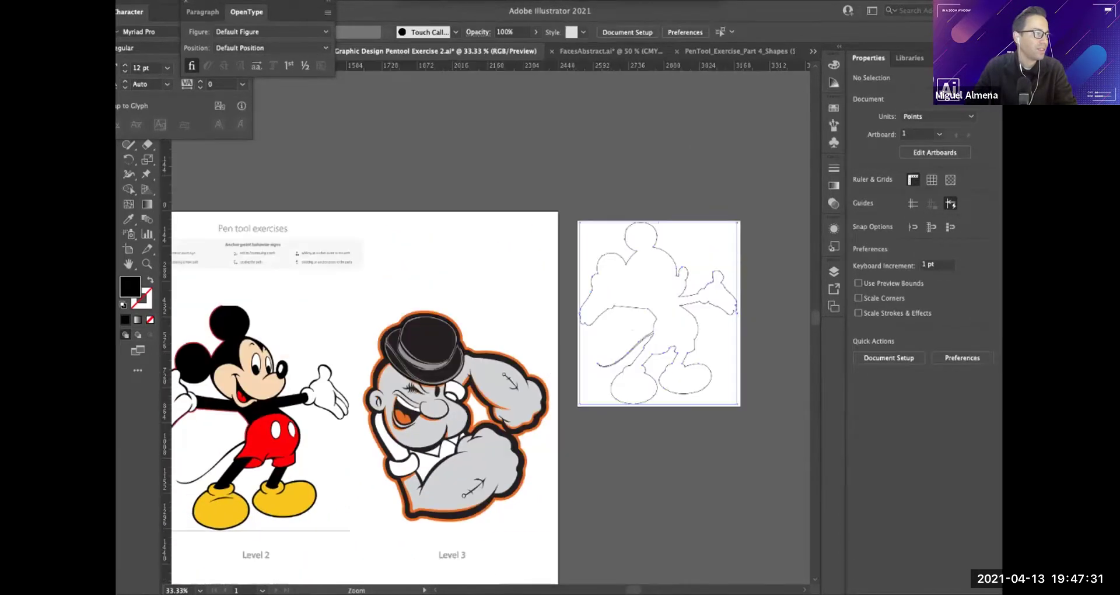
left_click_drag(408, 327, 518, 255)
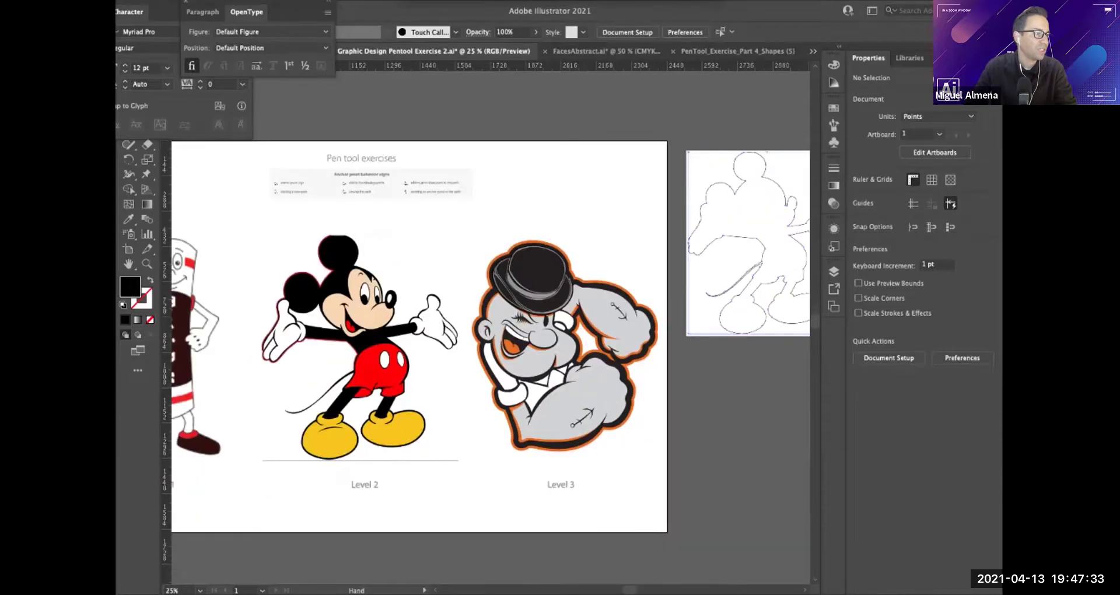
left_click_drag(752, 250, 541, 327)
key("super+plus")
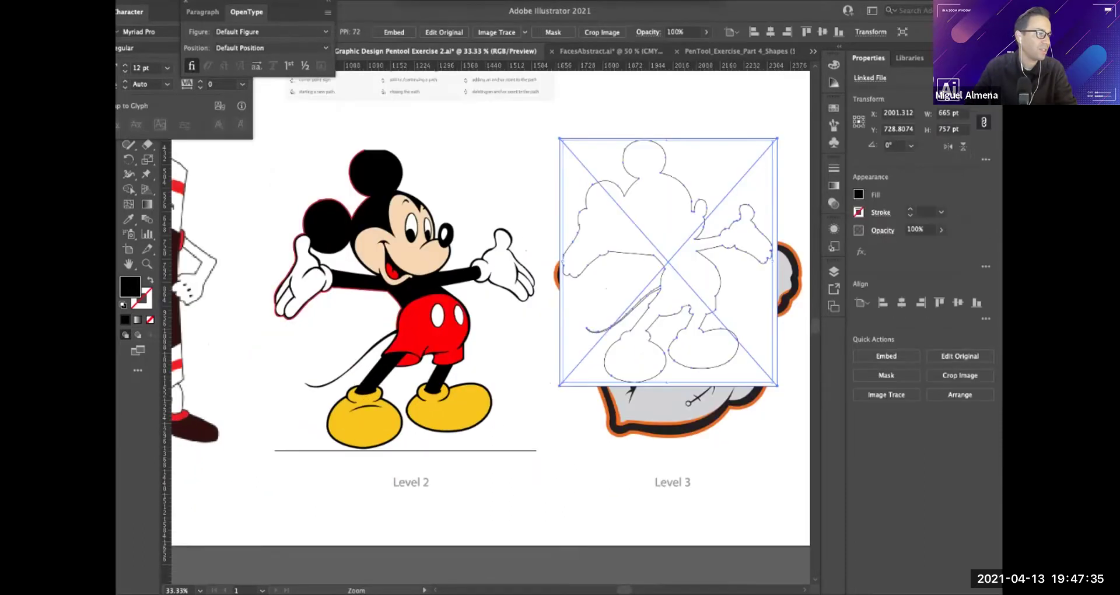
key("super+plus")
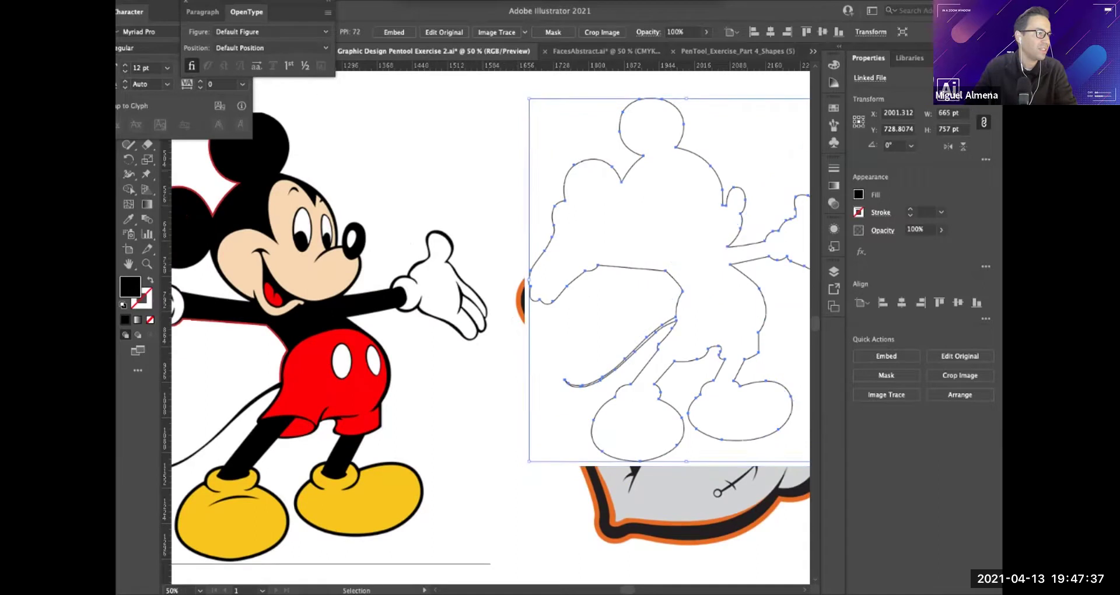
left_click_drag(490, 327, 509, 329)
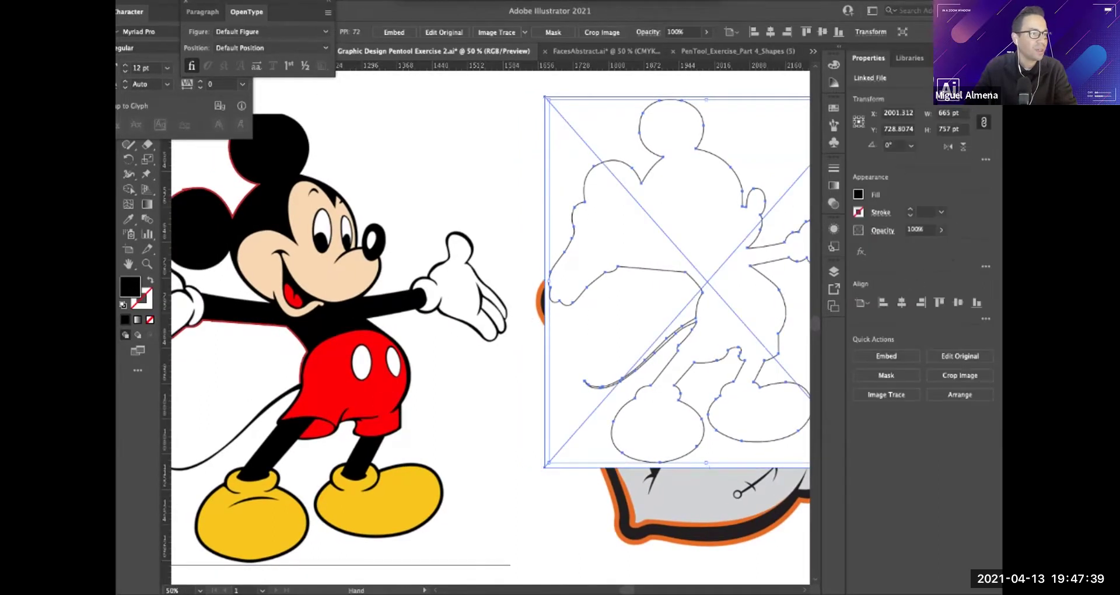
Examine the outline image next to the Level 2 Mickey and across the whole exercise artboard, then deselect it.
key("super+minus")
scroll(490, 320, "left", 3)
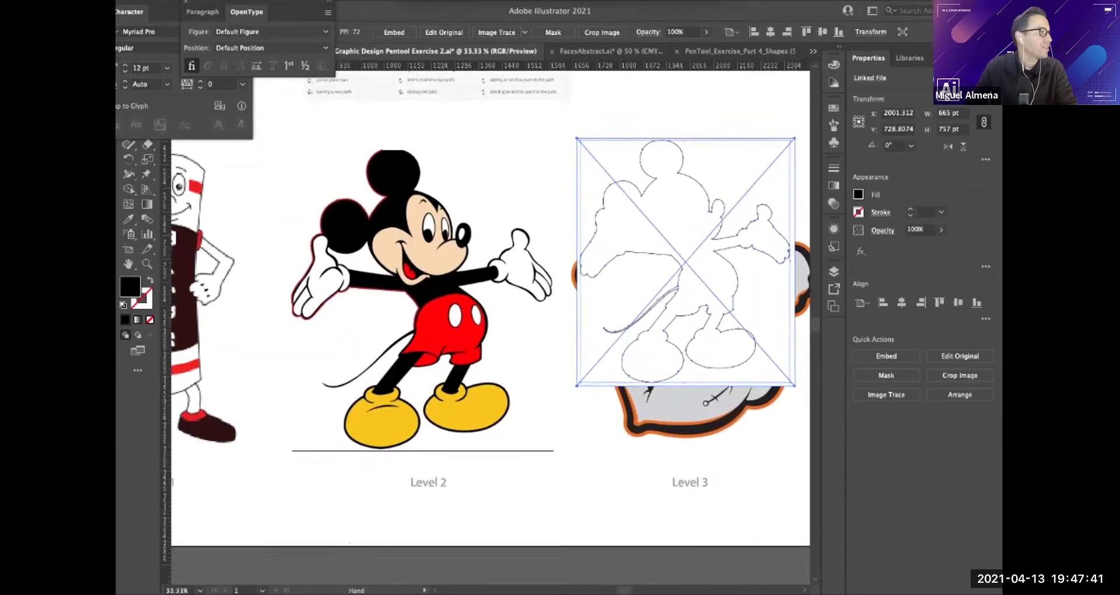
left_click_drag(490, 327, 472, 312)
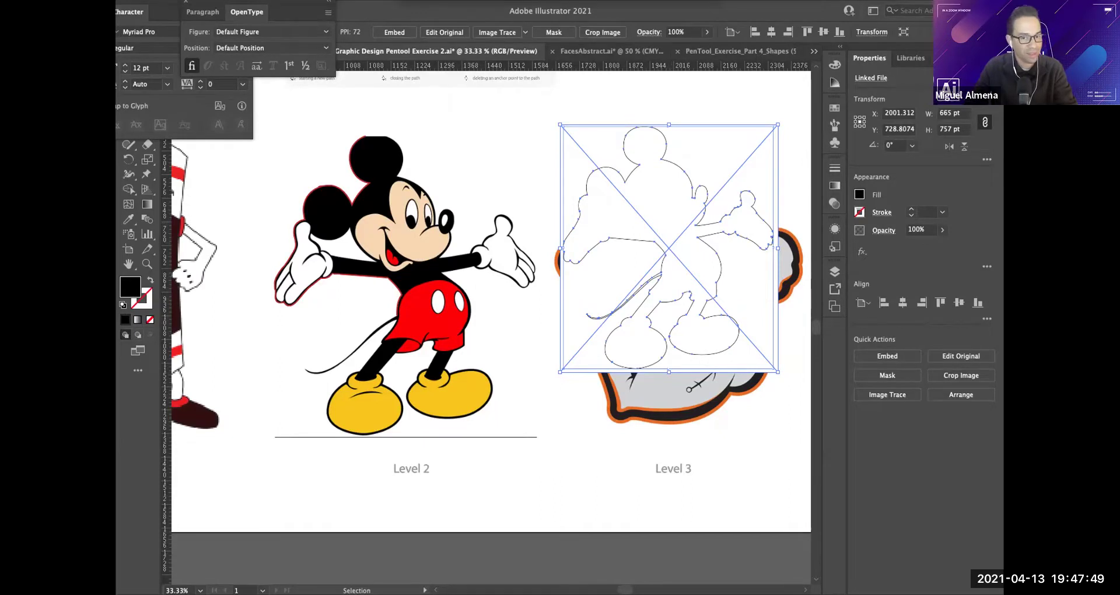
key("ctrl+shift+a")
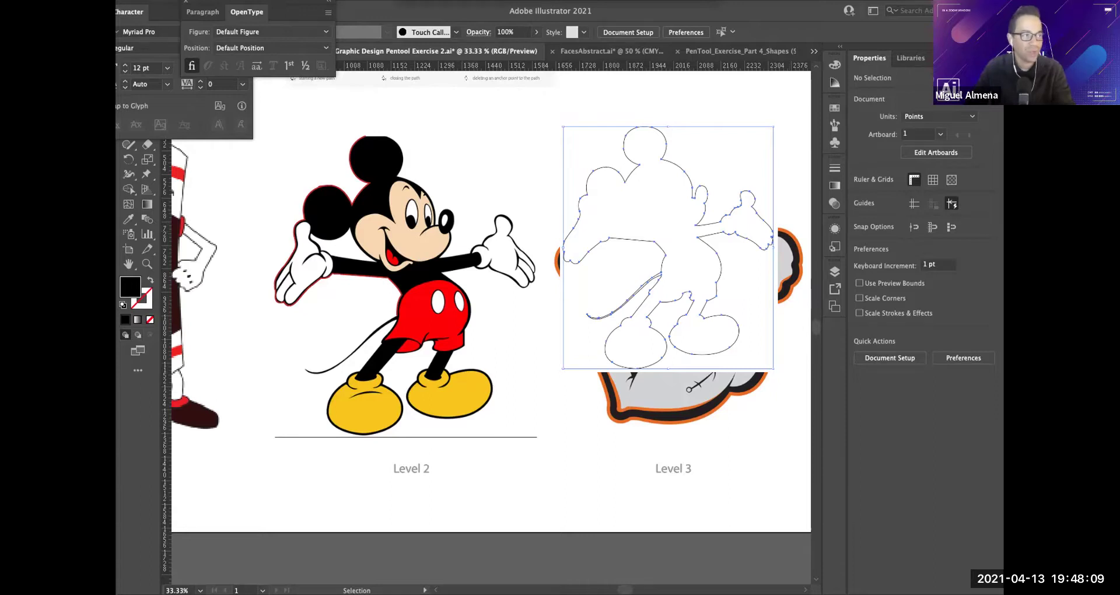
left_click(669, 248)
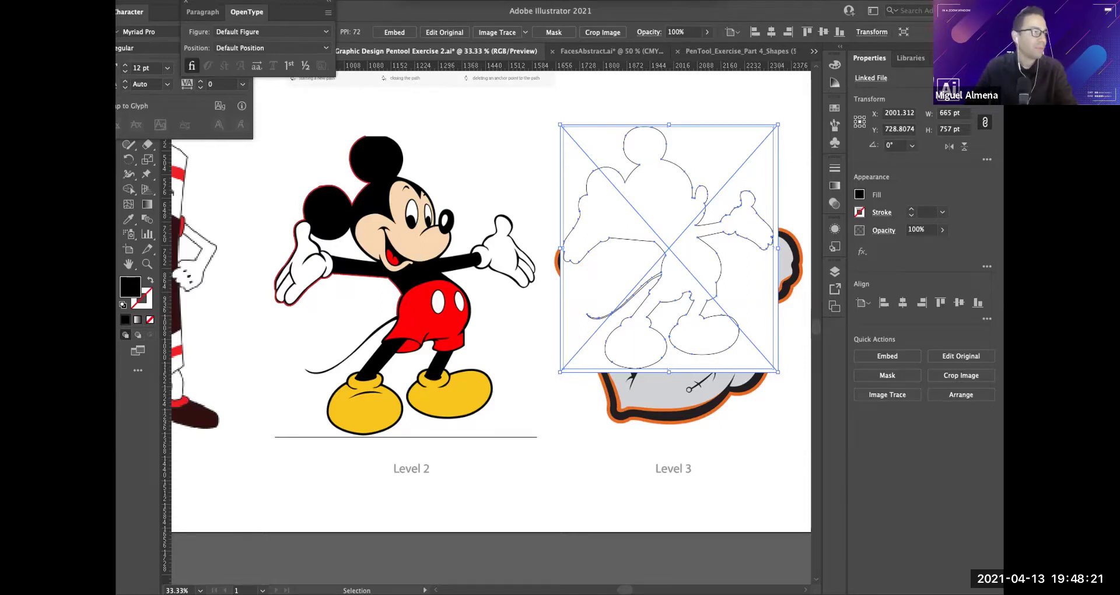
left_click(669, 100)
left_click(669, 248)
key("super+space")
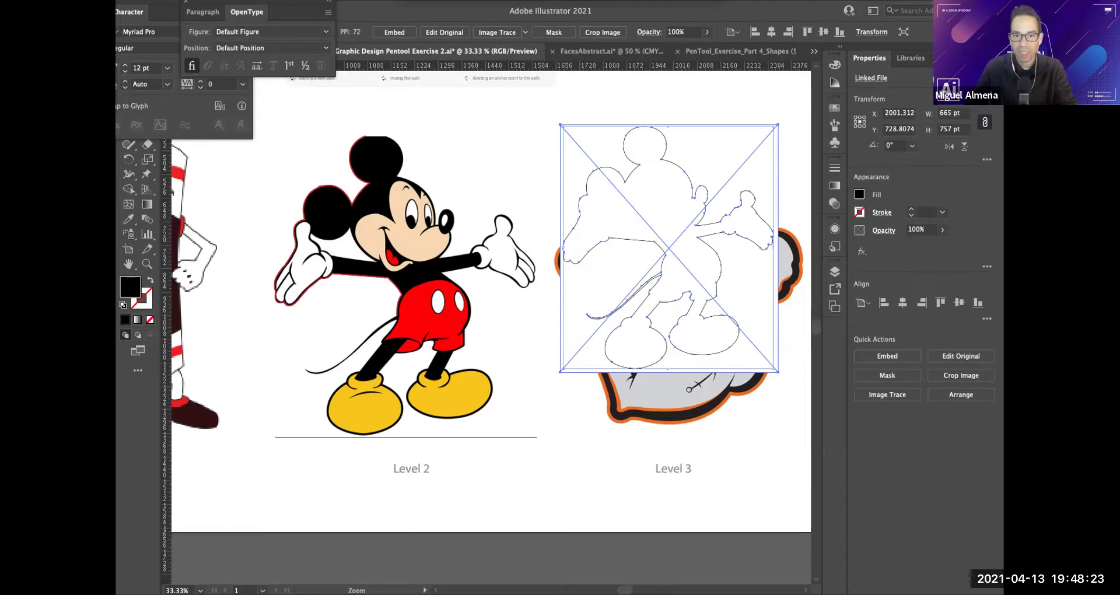
key("super+minus")
scroll(490, 263, "left", 5)
scroll(490, 262, "down", 3)
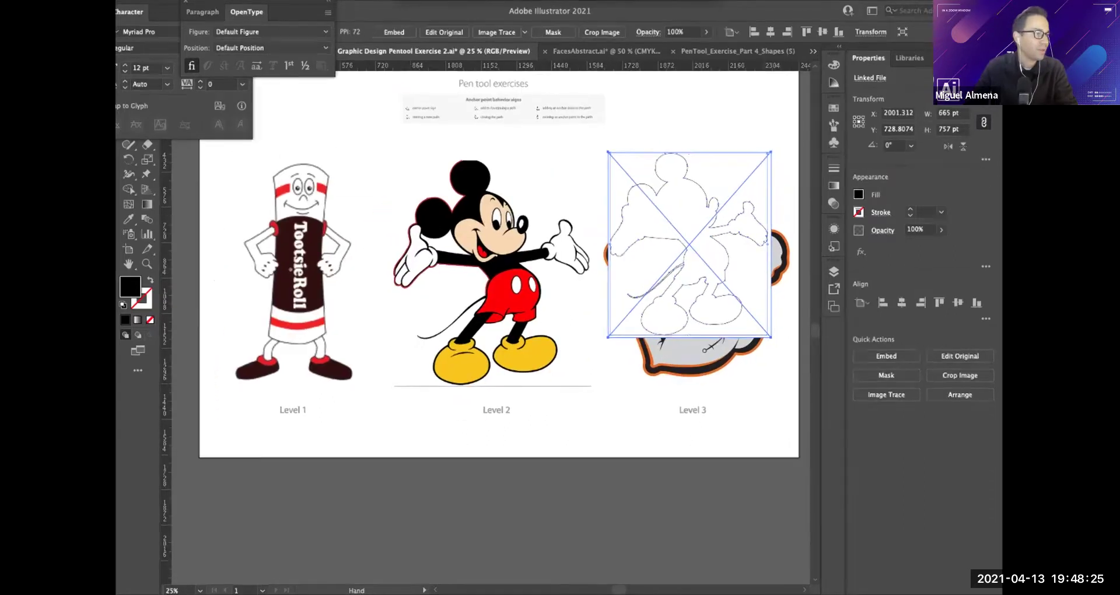
key("super+shift+a")
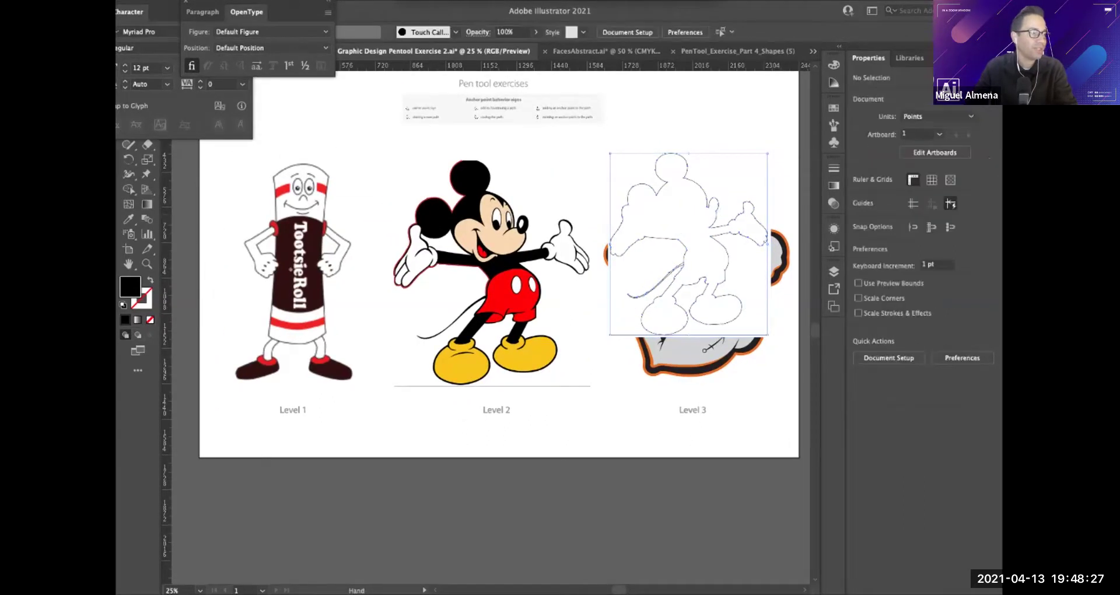
Move the outline image slightly down and closer to the Level 2 Mickey, to X 1963.250 and Y 774.4813, and deselect it.
left_click(689, 245)
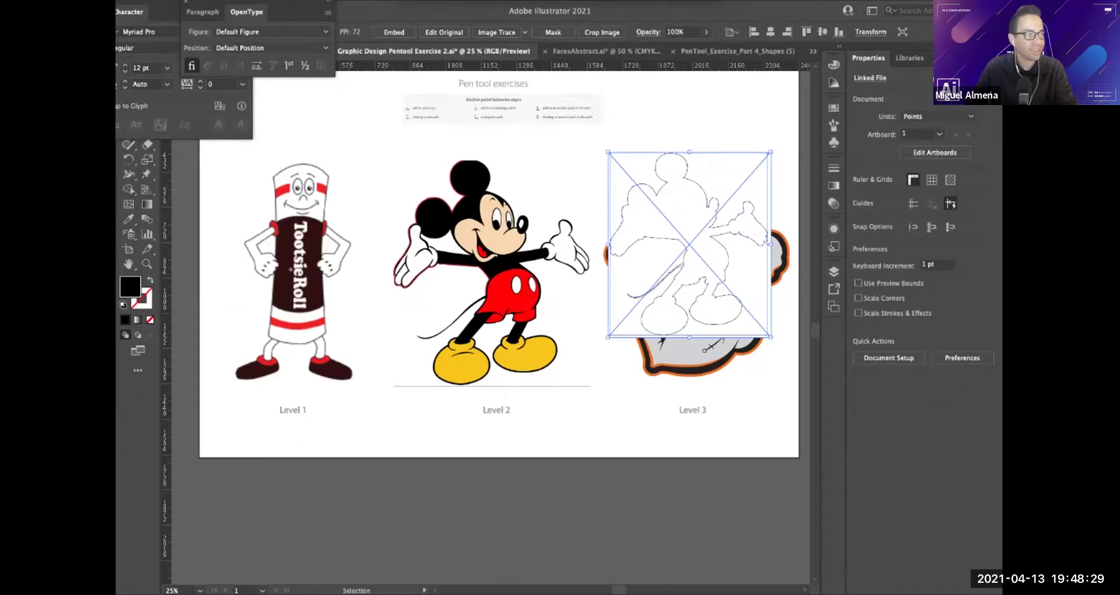
left_click_drag(688, 245, 678, 255)
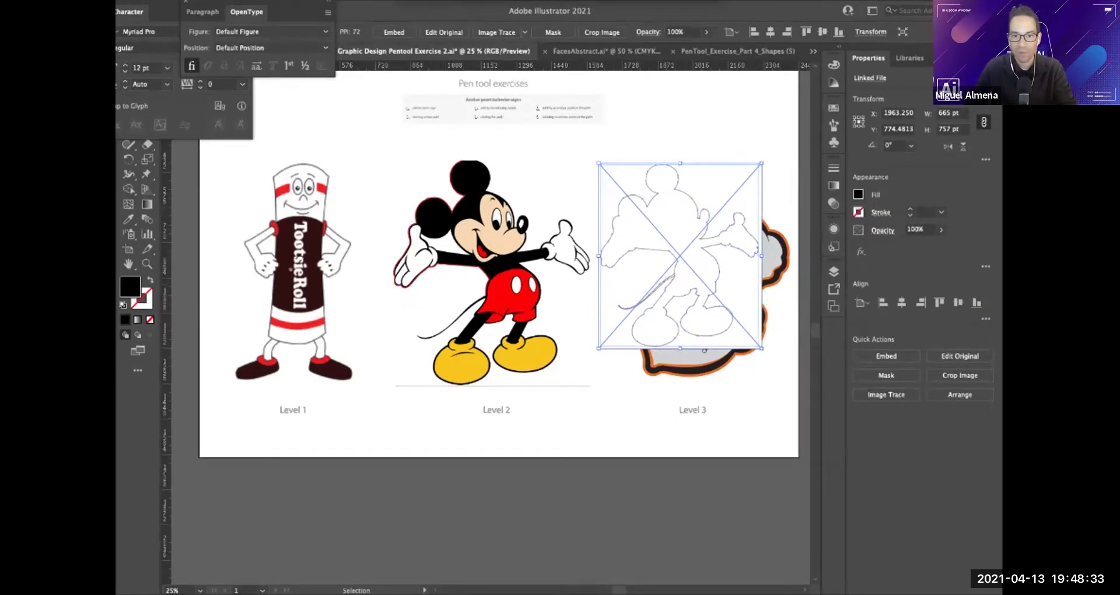
key("ctrl+shift+a")
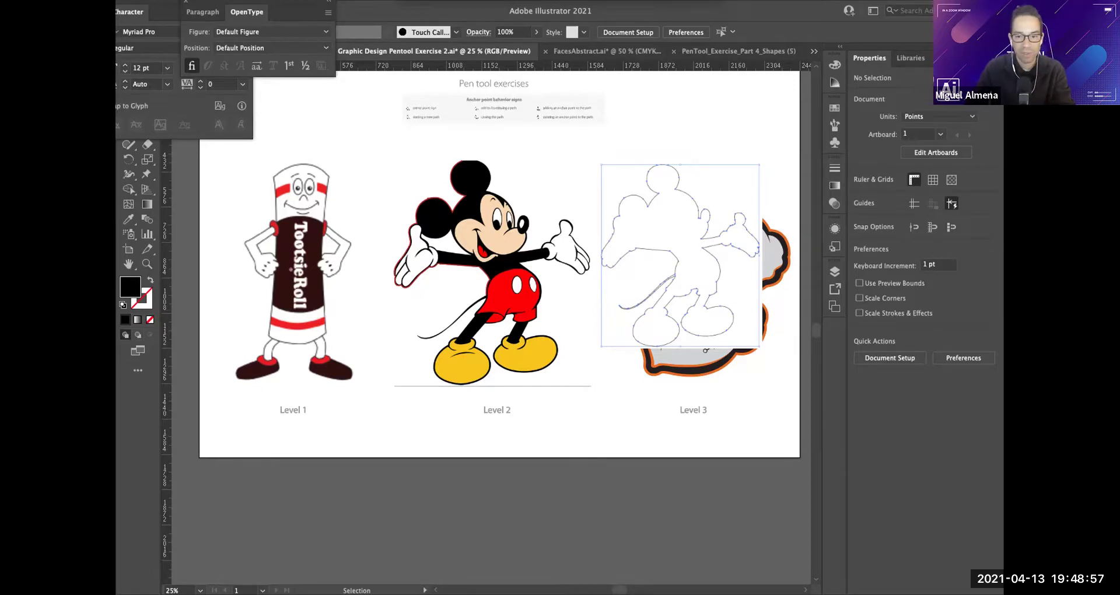
Switch to Chrome, where the Canvas course pages are open.
key("super+Tab")
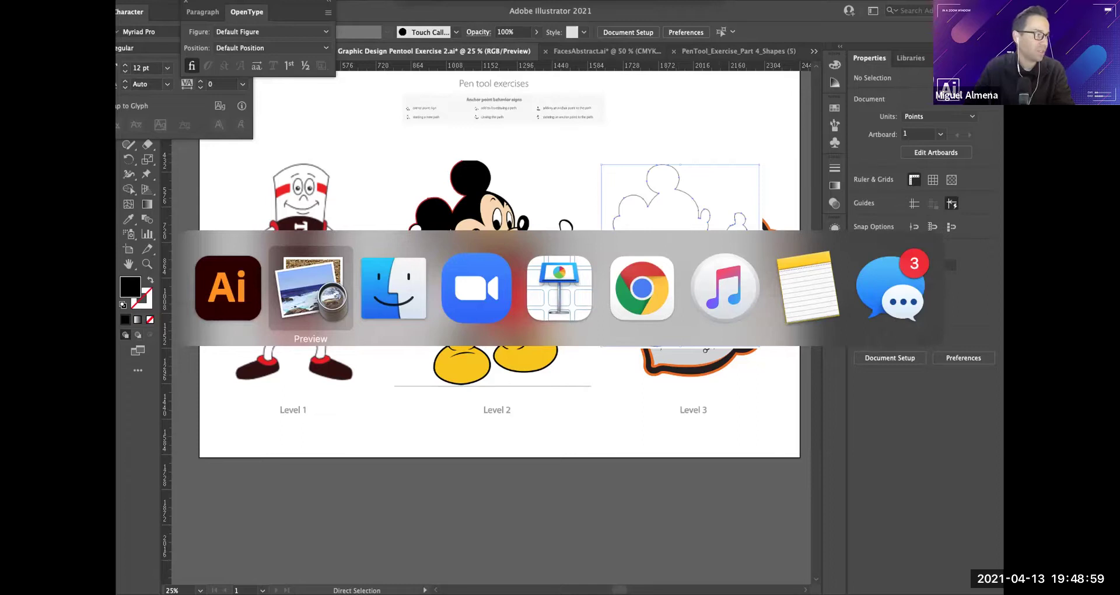
key("super+Tab")
key("super+Tab")
key("super+Tab")
key("super+Tab")
key("super+Tab")
key("super+Tab")
key("super+Tab")
key("super+Tab")
key("super+Tab")
key("super+Tab")
key("super+Tab")
key("super+Tab")
key("super+Tab")
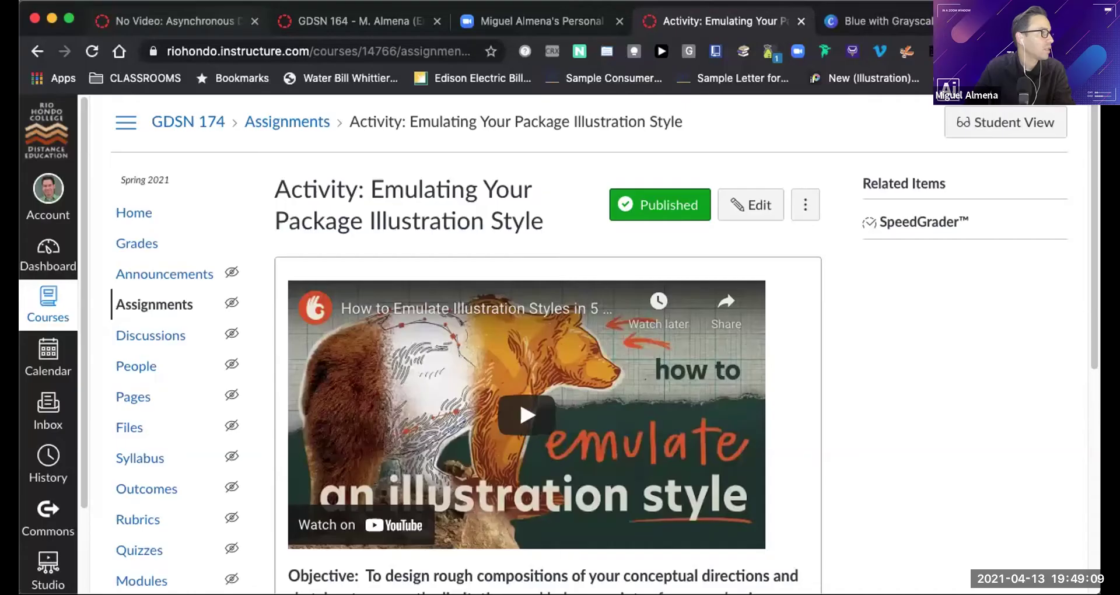
In the GDSN 164 course, open "Activity: Disney Theme Vintage Shirt Design" from the Week 9 and 10 module.
left_click(359, 21)
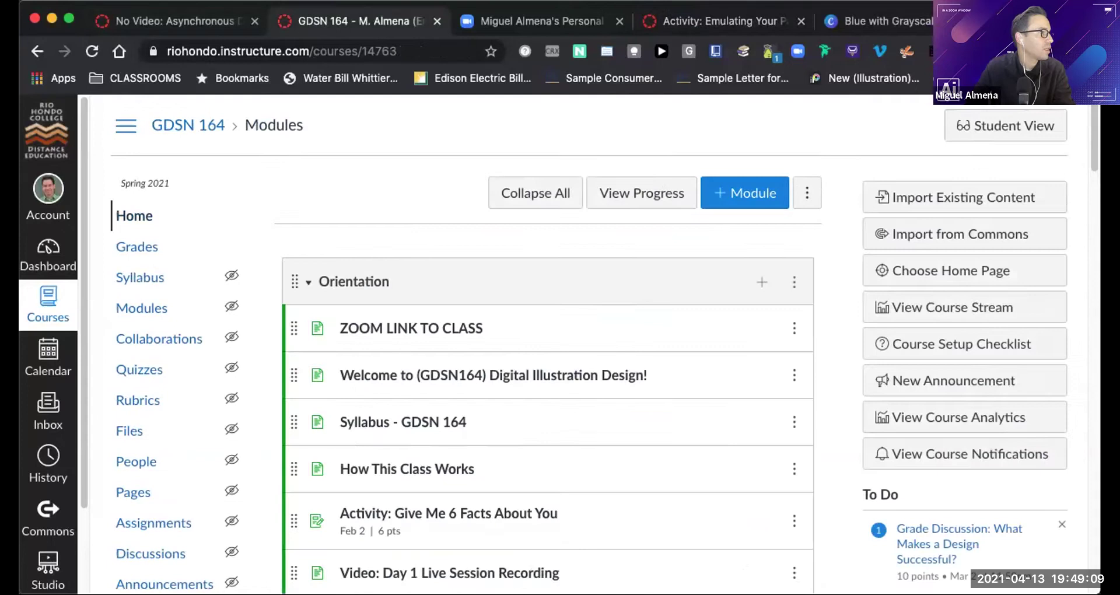
scroll(548, 344, "down", 5)
scroll(548, 350, "down", 15)
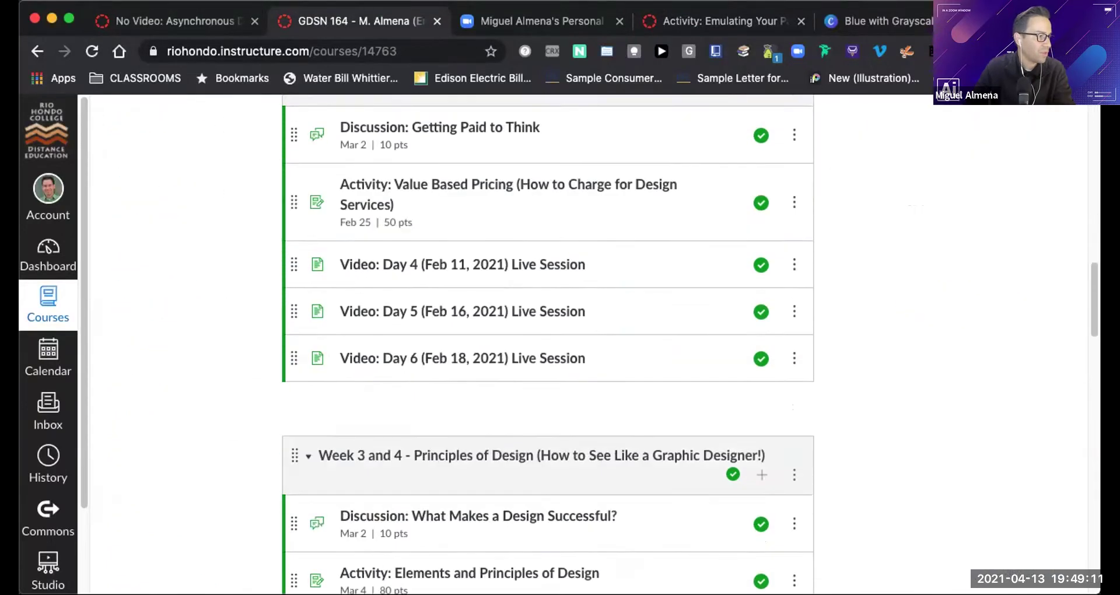
scroll(548, 373, "down", 15)
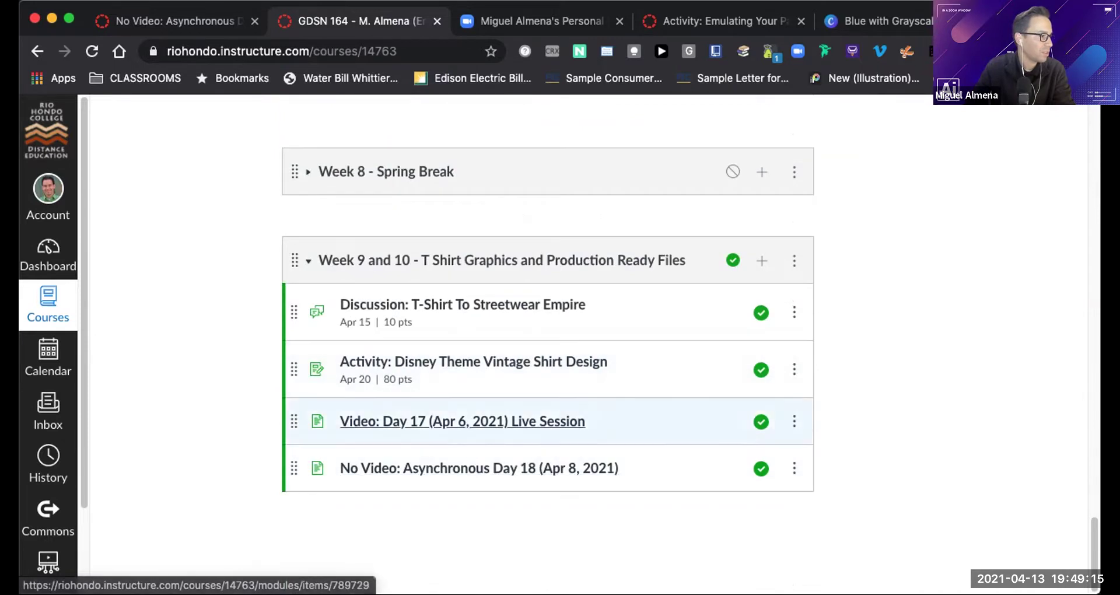
left_click(473, 361)
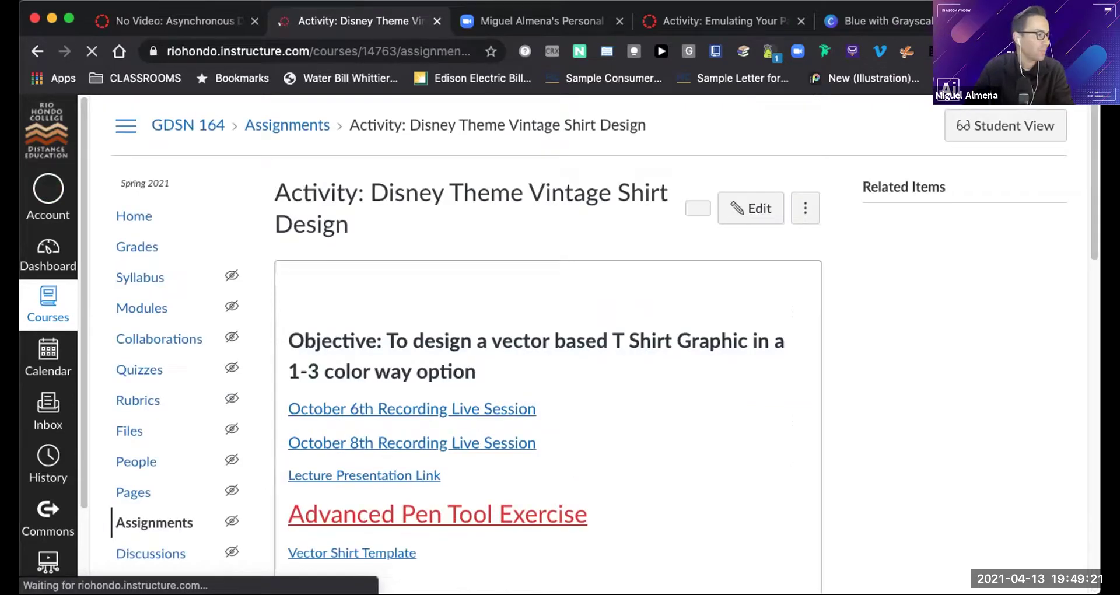
Open the linked Advanced Pen Tool Exercise file from the assignment page.
scroll(548, 350, "down", 5)
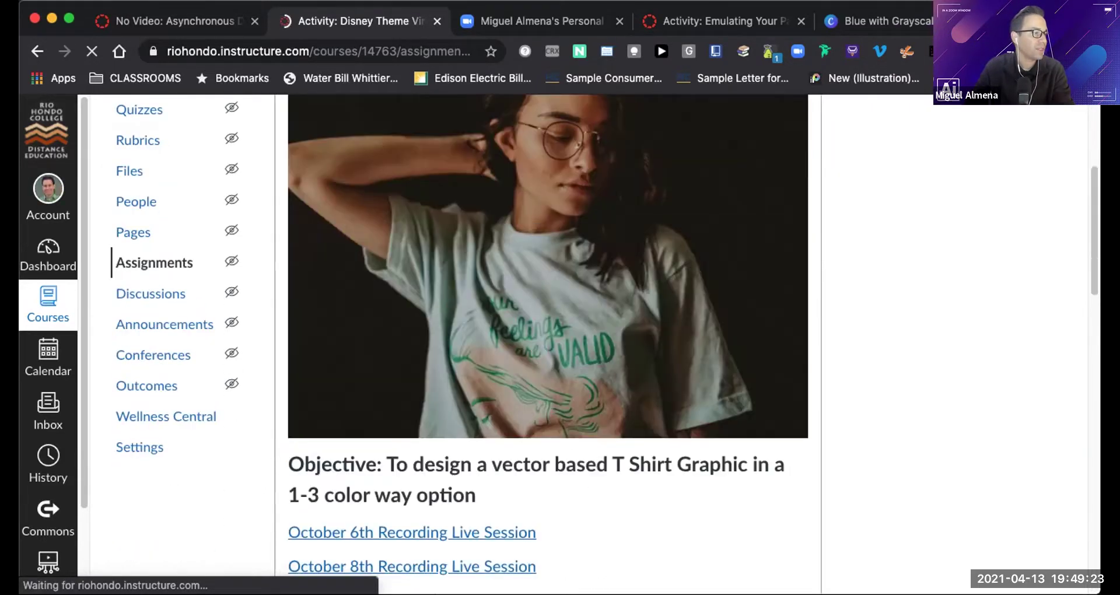
scroll(548, 350, "down", 5)
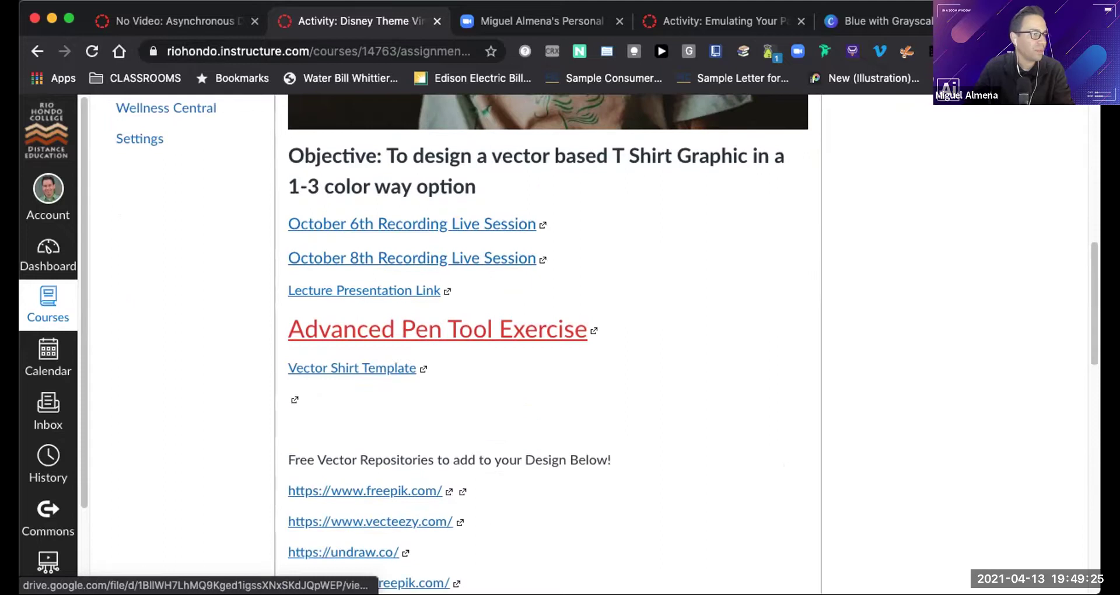
left_click(437, 329)
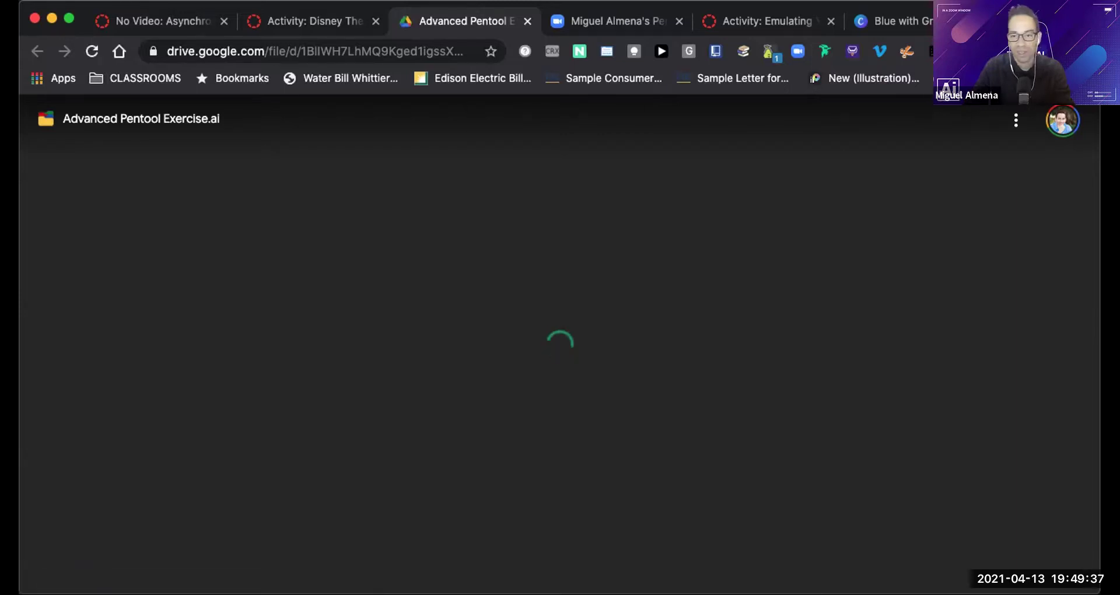
Copy the sharing link of Advanced Pentool Exercise.ai and close the sharing dialog.
left_click(1015, 121)
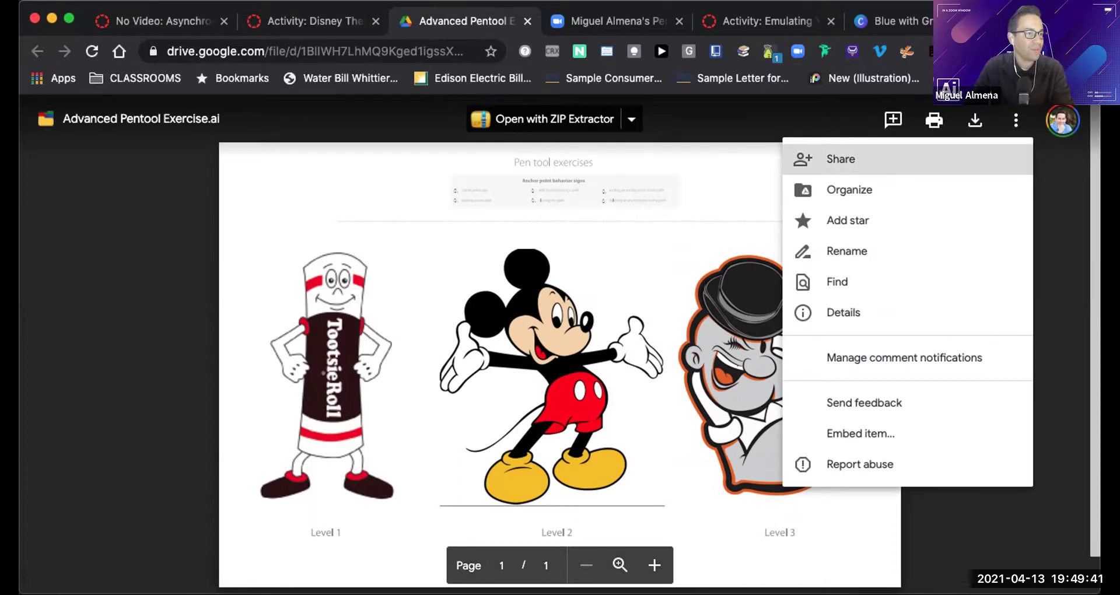
left_click(840, 159)
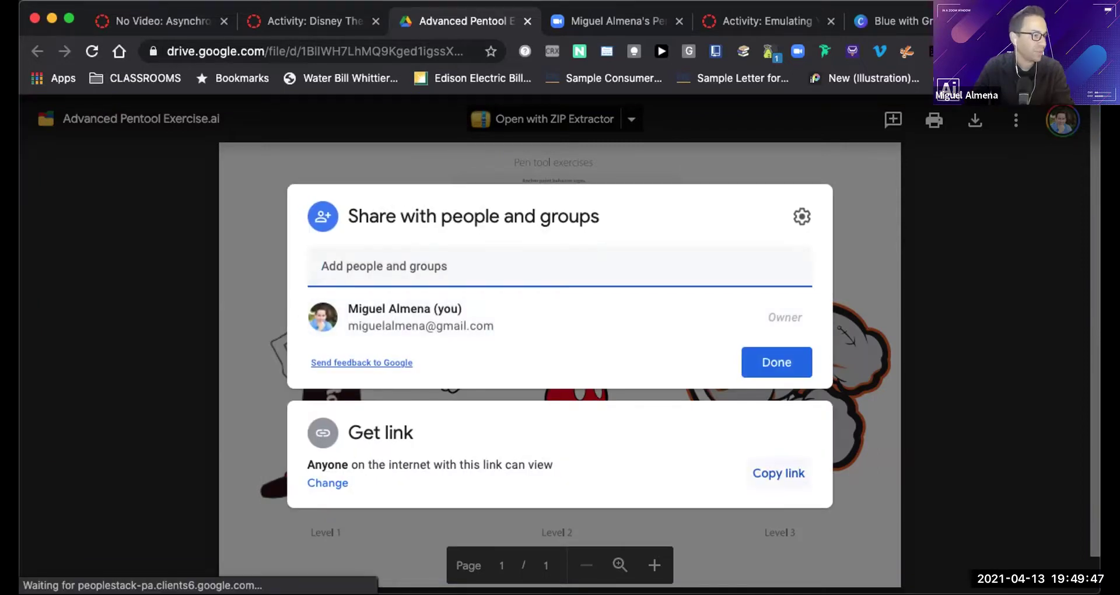
left_click(778, 473)
left_click(779, 473)
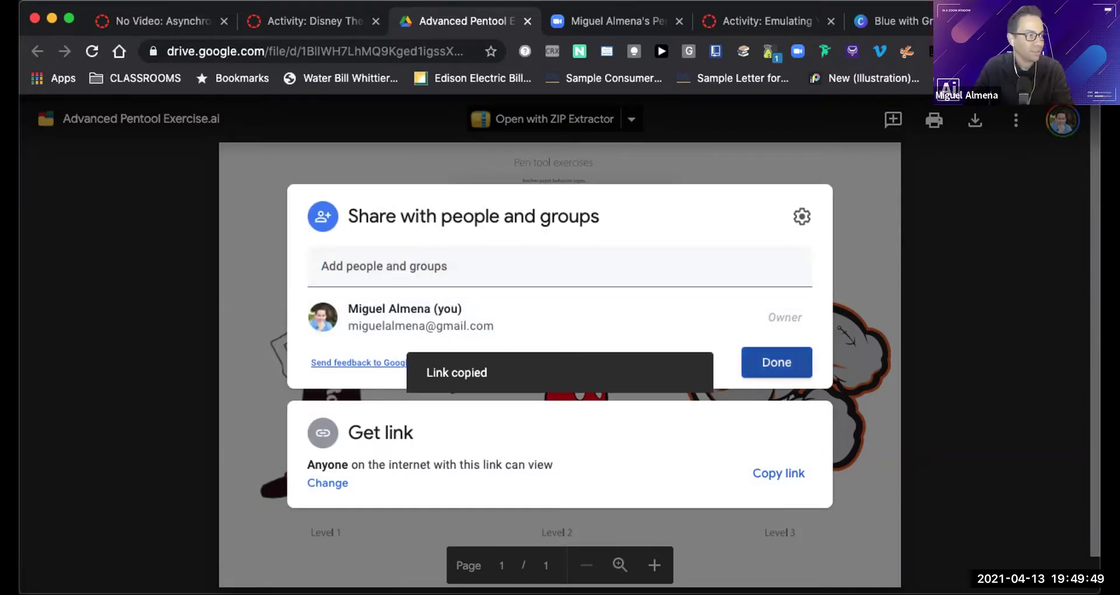
key("Escape")
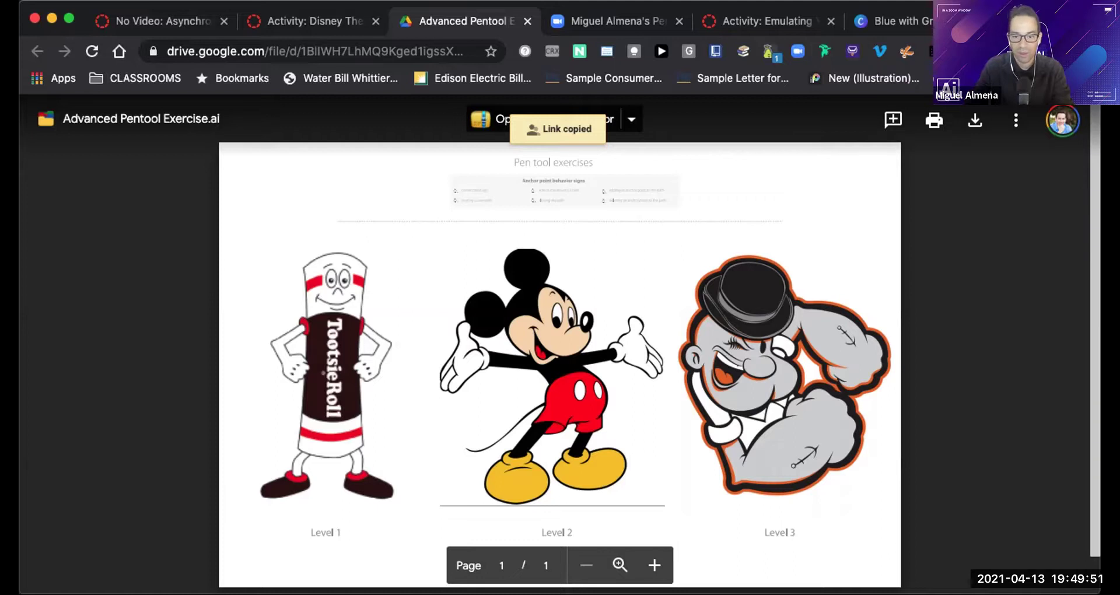
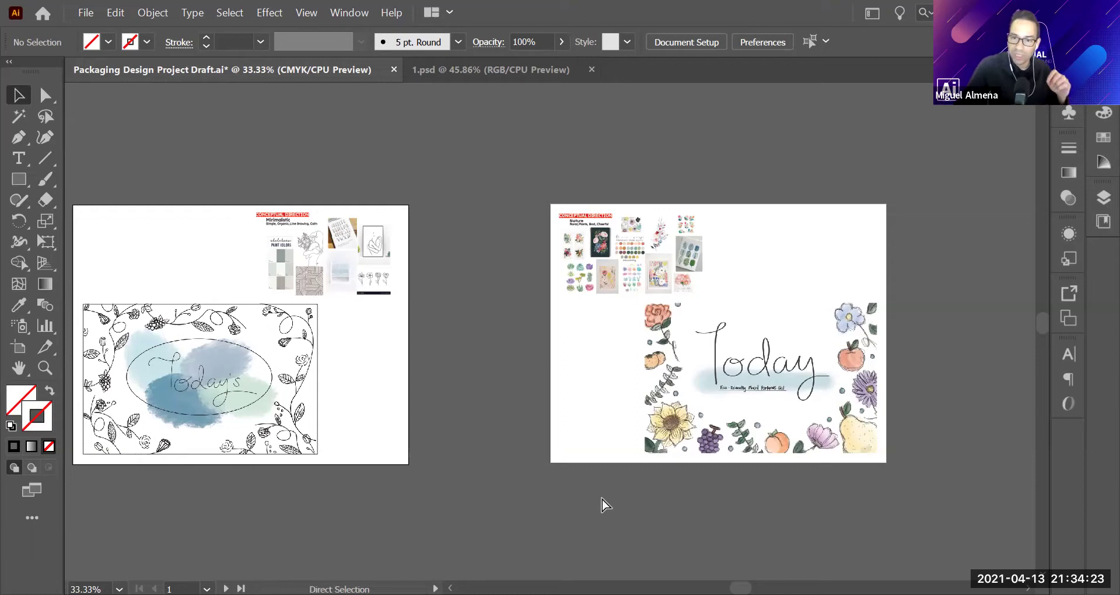
Examine the Nature conceptual direction in Packaging Design Project Draft.ai up close, comparing its mood board with the "Today" label artwork.
scroll(601, 497, "up", 1)
scroll(601, 496, "down", 1)
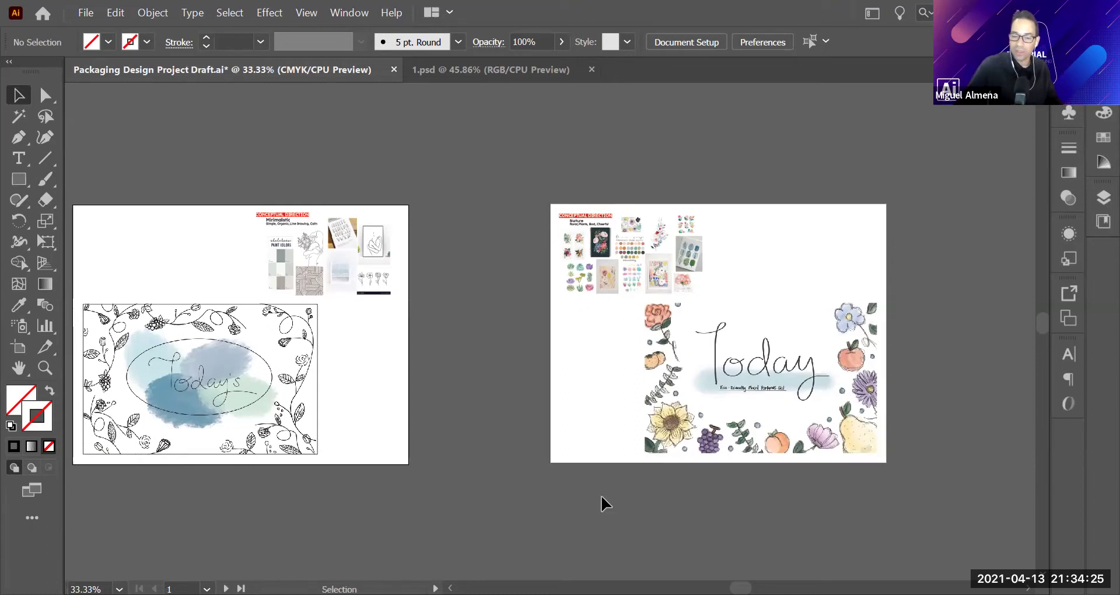
scroll(601, 496, "left", 1)
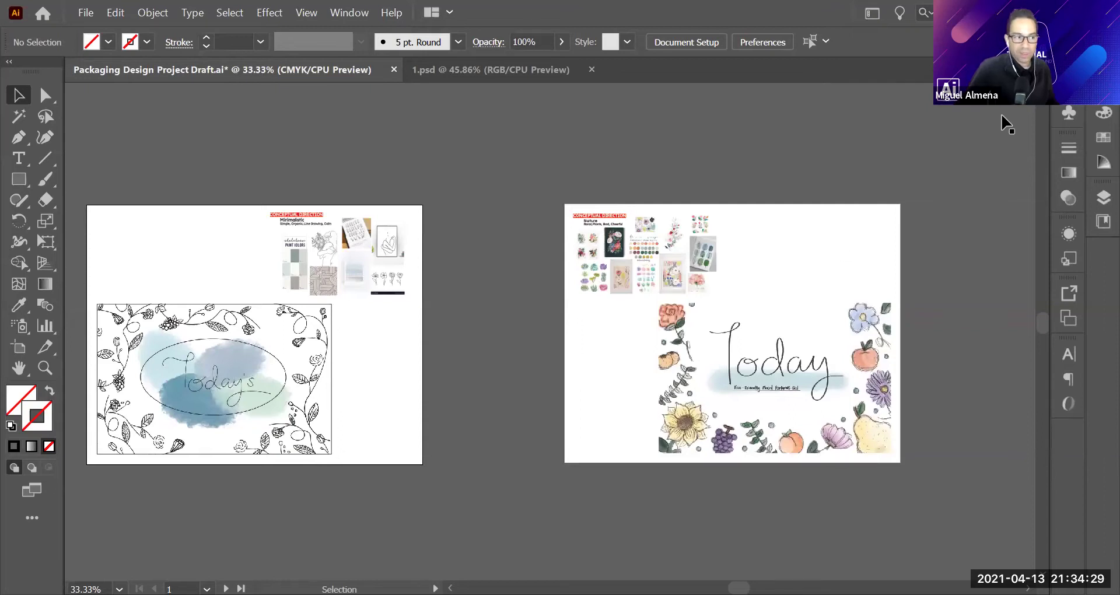
key("z")
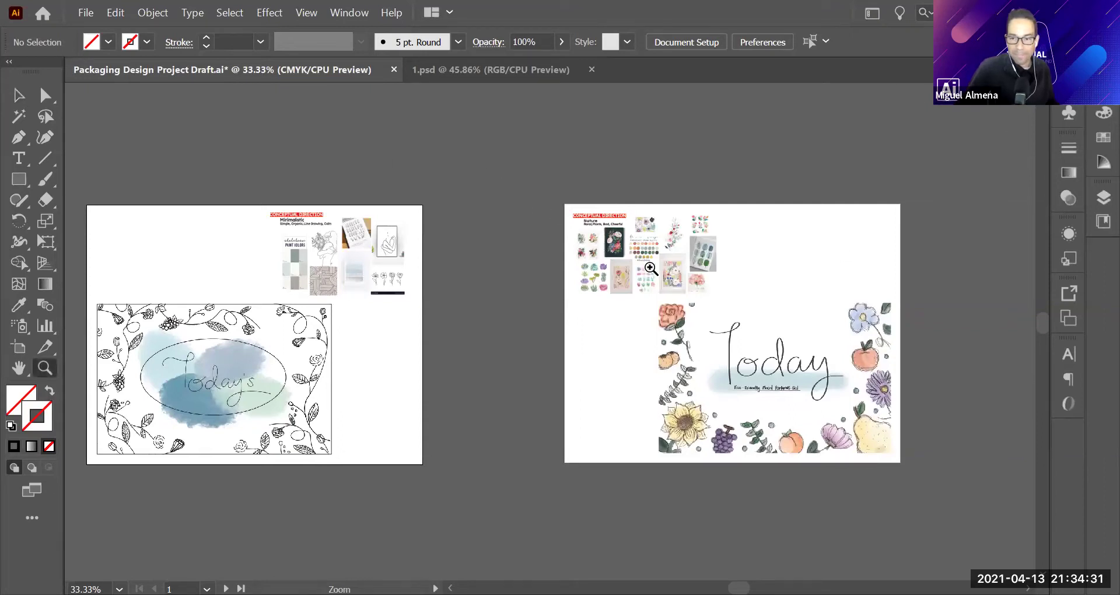
left_click(634, 260)
left_click(698, 324)
key("space")
left_click_drag(687, 357, 610, 227)
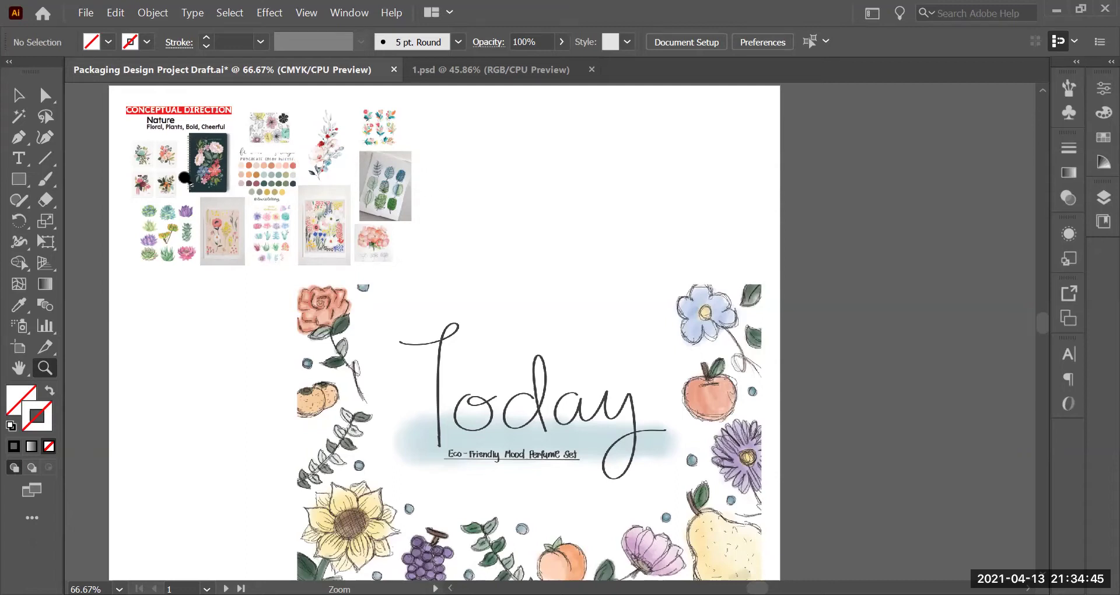
scroll(541, 208, "down", 1)
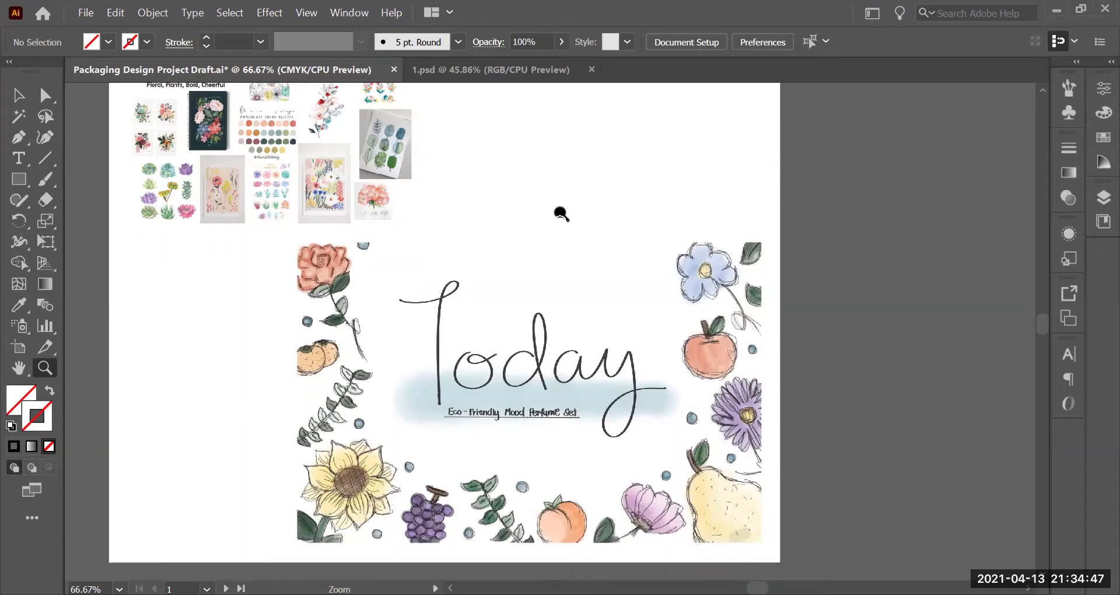
scroll(560, 213, "down", 3)
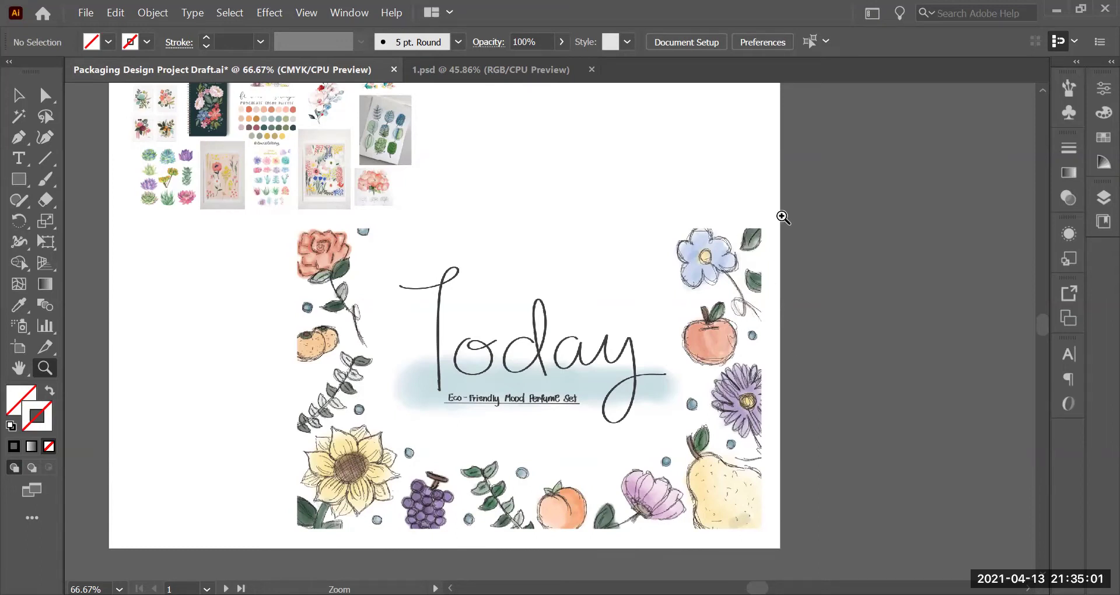
scroll(783, 217, "up", 3)
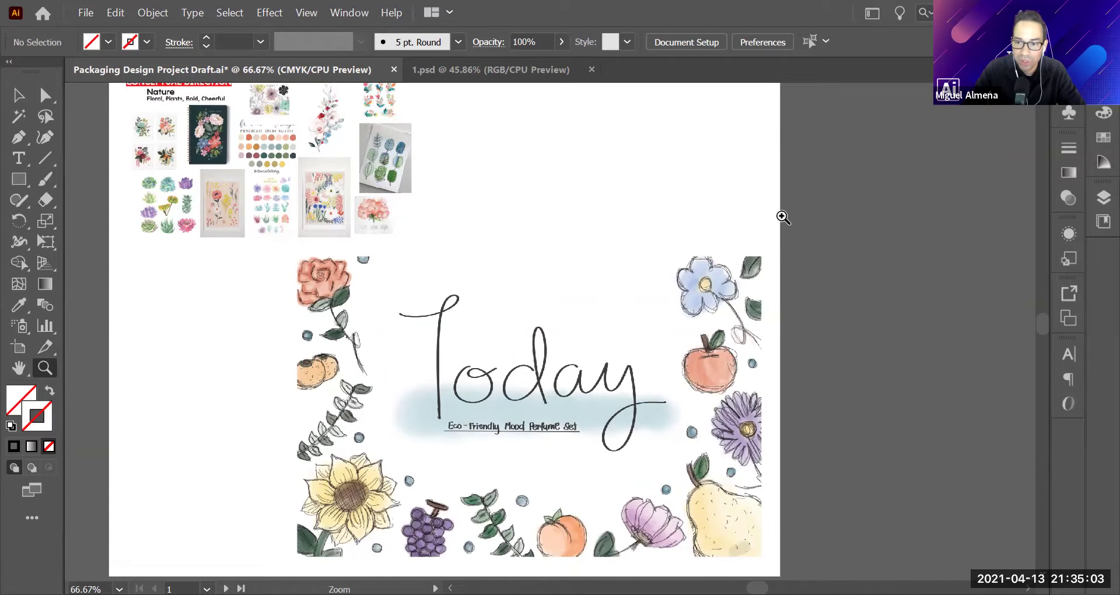
scroll(783, 217, "down", 1)
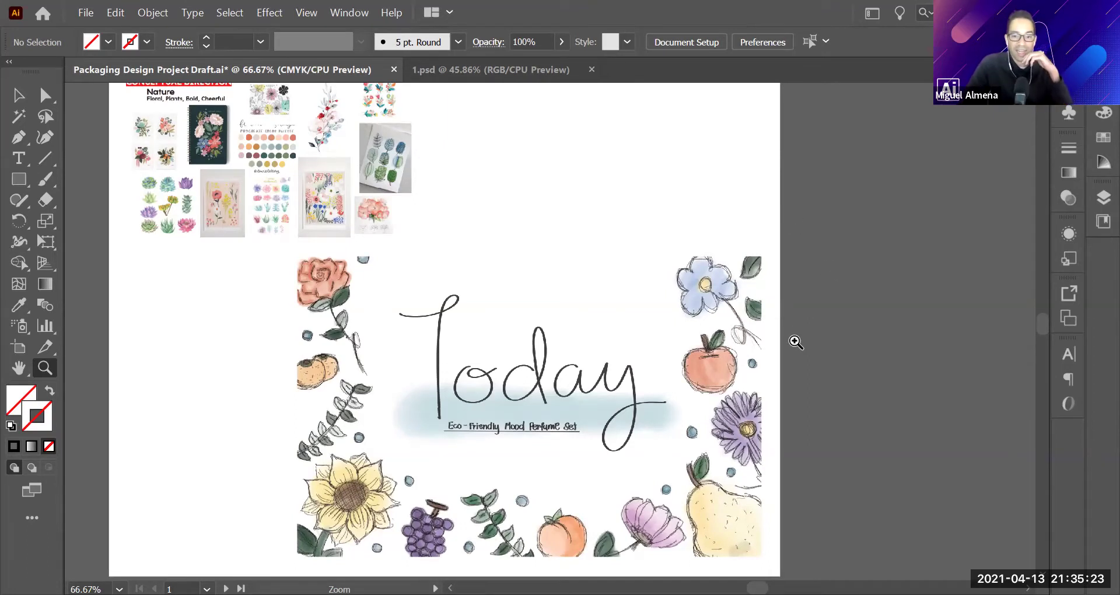
scroll(796, 342, "up", 1)
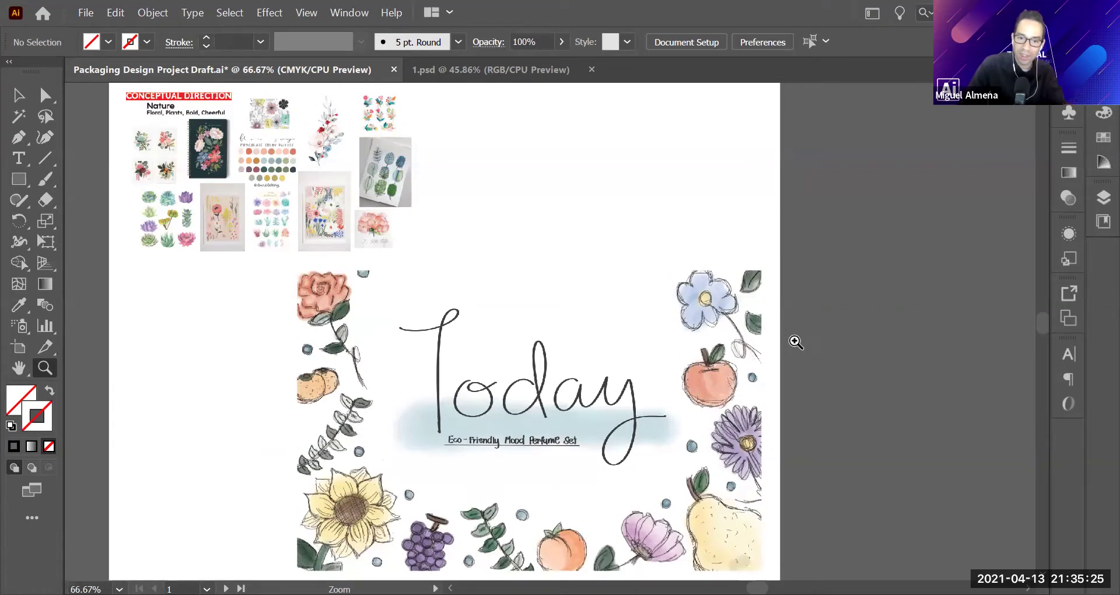
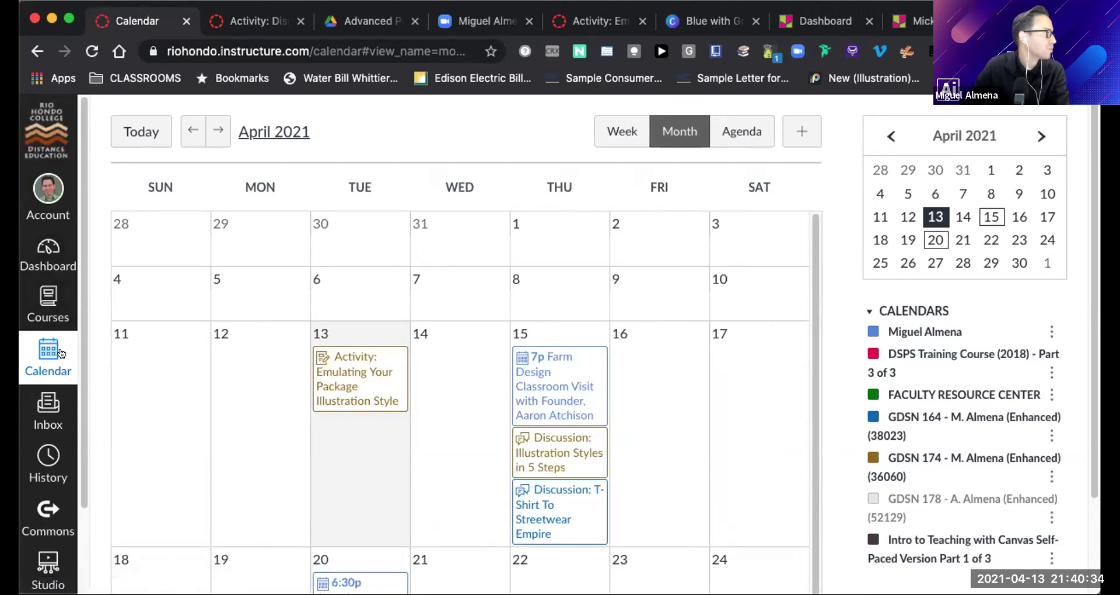
Open the GDSN 164 course (Spring 2021) and switch it to Student View.
left_click(43, 302)
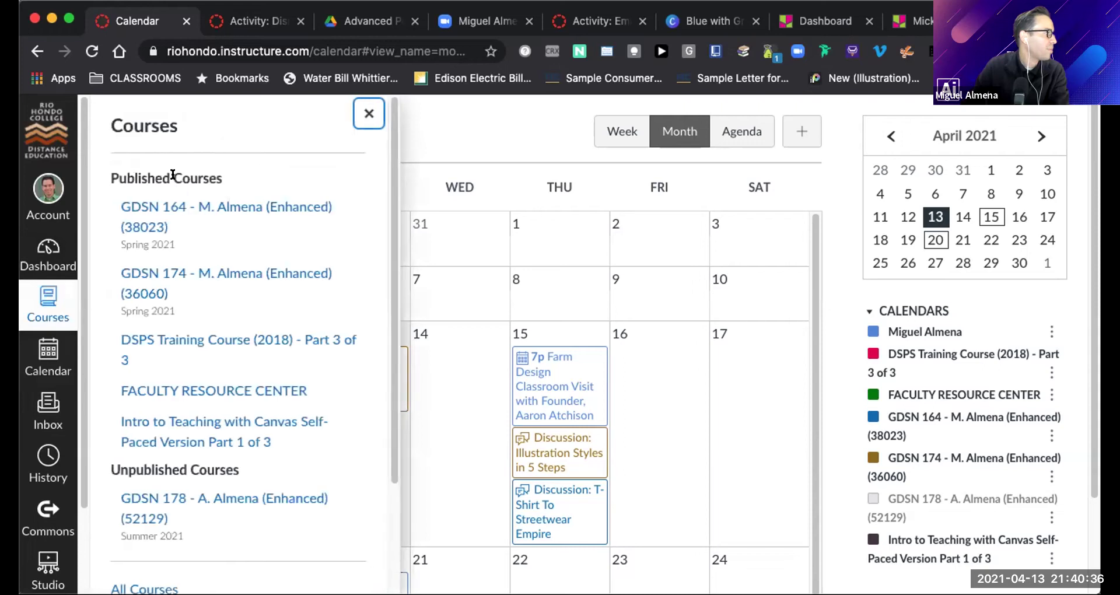
left_click(164, 204)
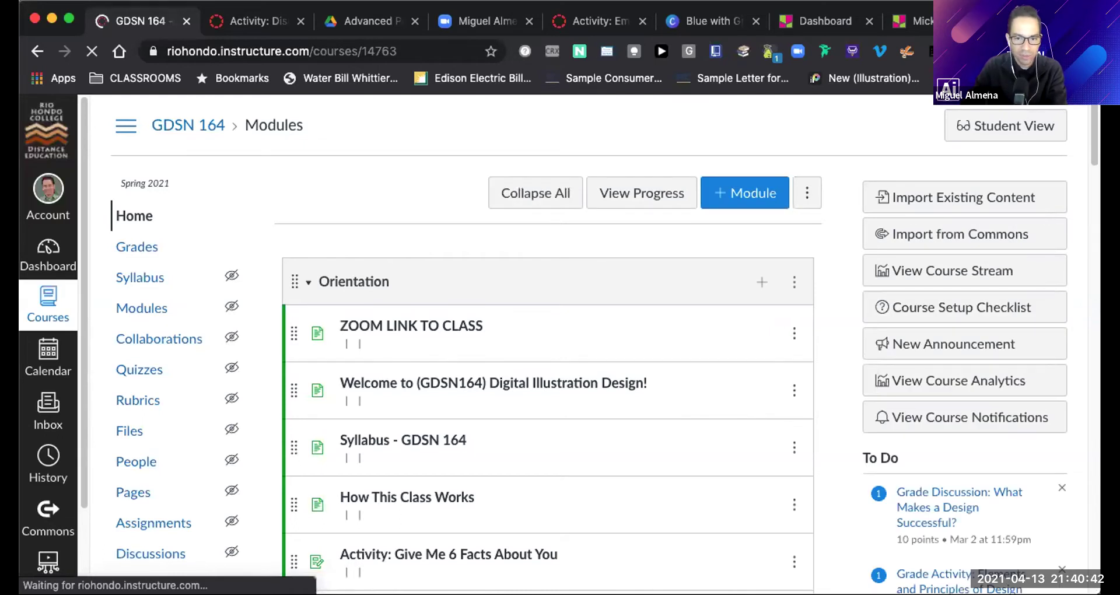
left_click(984, 122)
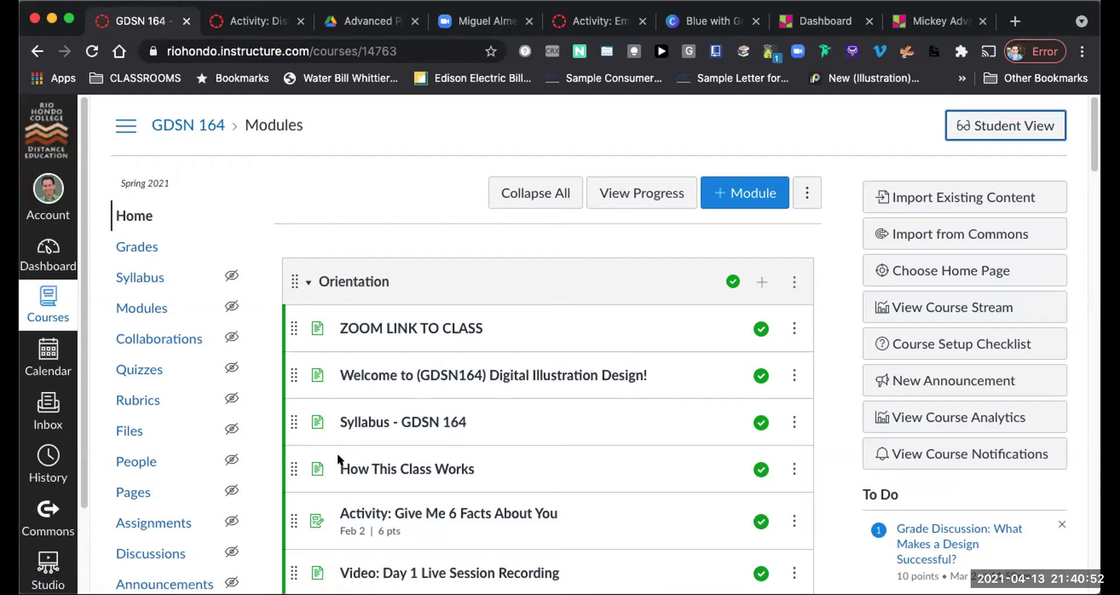
scroll(432, 407, "down", 2)
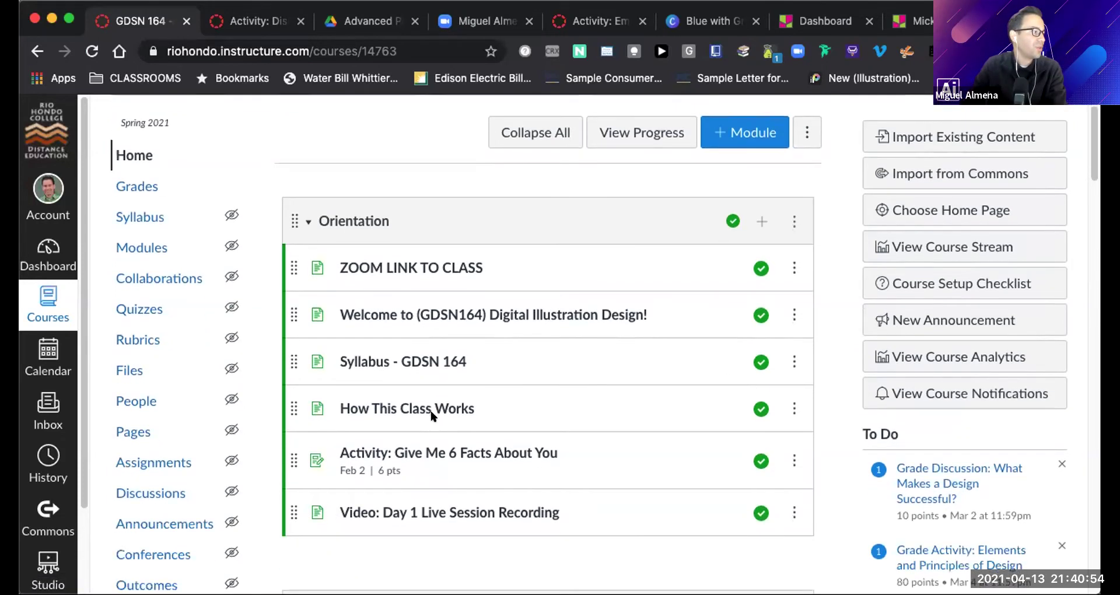
scroll(431, 414, "up", 2)
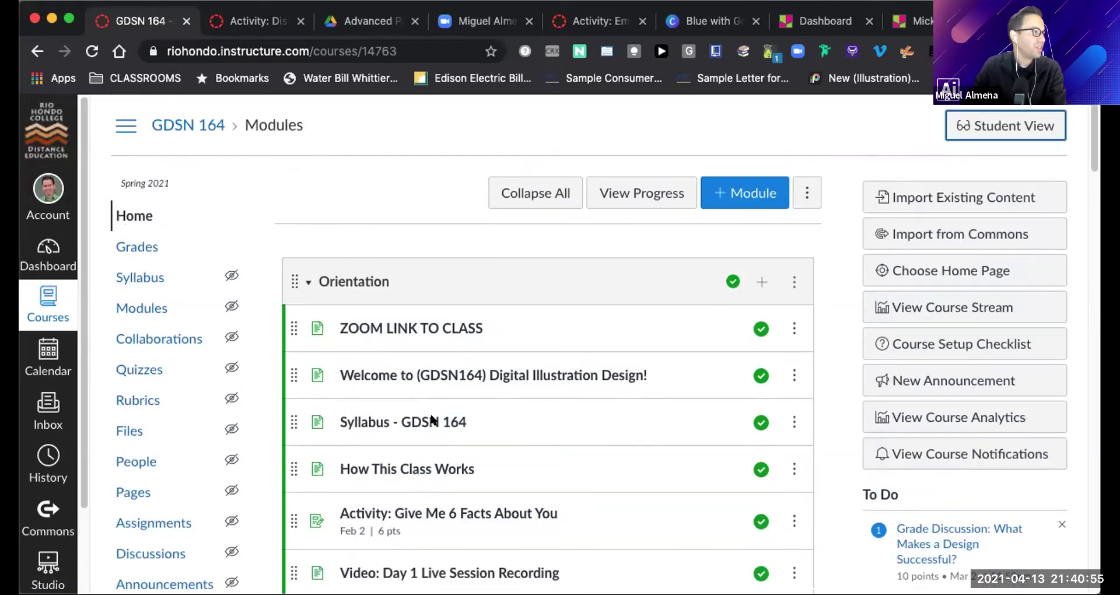
left_click(995, 124)
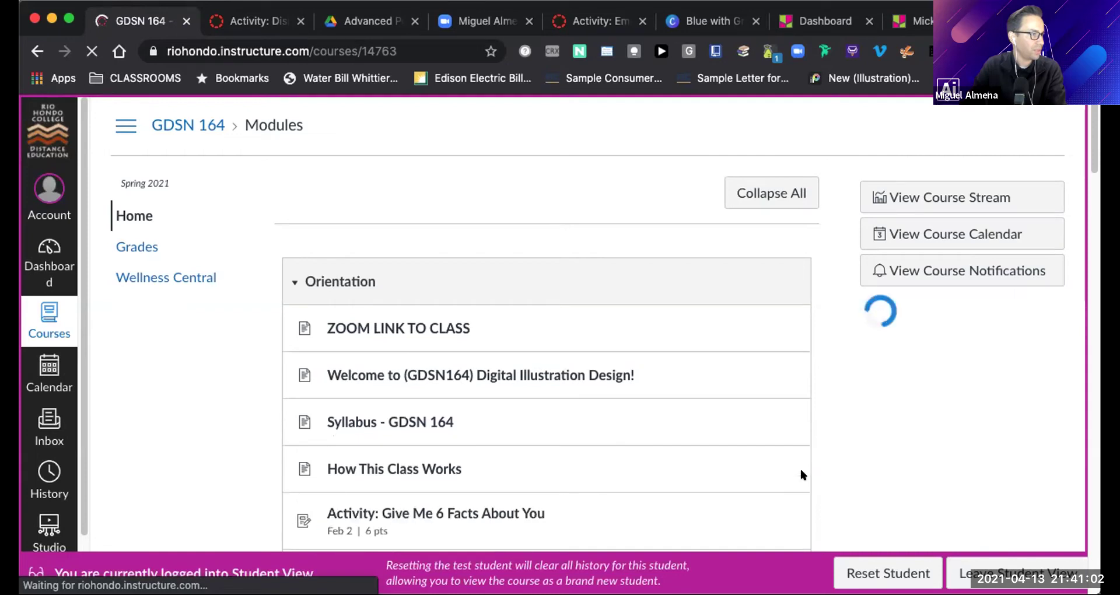
Open the course calendar as a student and examine the GDSN 164 entries for April 2021.
left_click(931, 232)
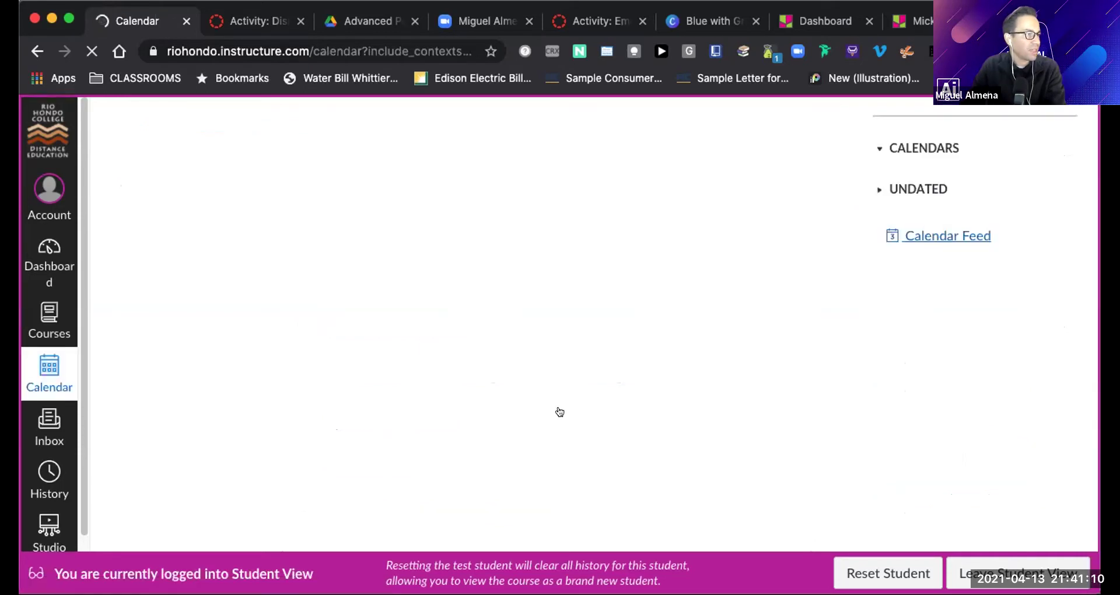
scroll(606, 415, "down", 3)
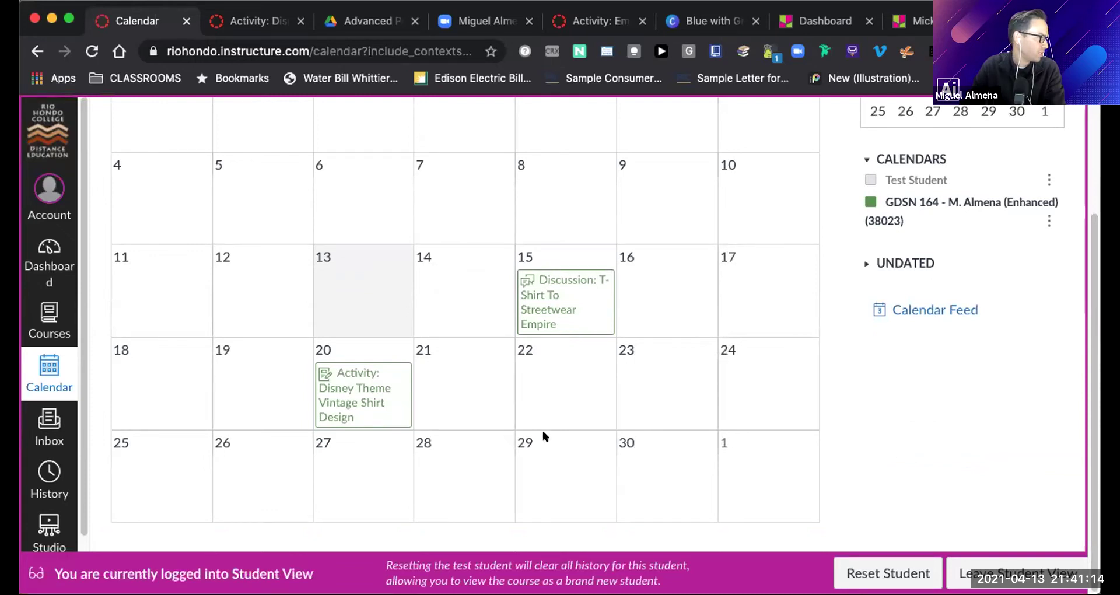
scroll(541, 436, "up", 1)
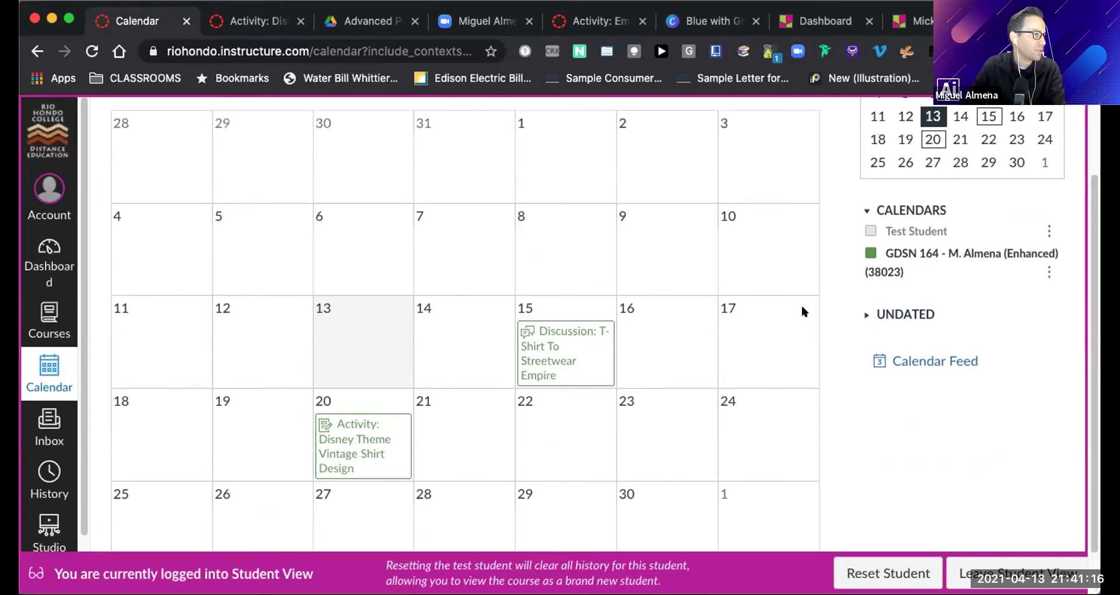
left_click(863, 254)
left_click(864, 253)
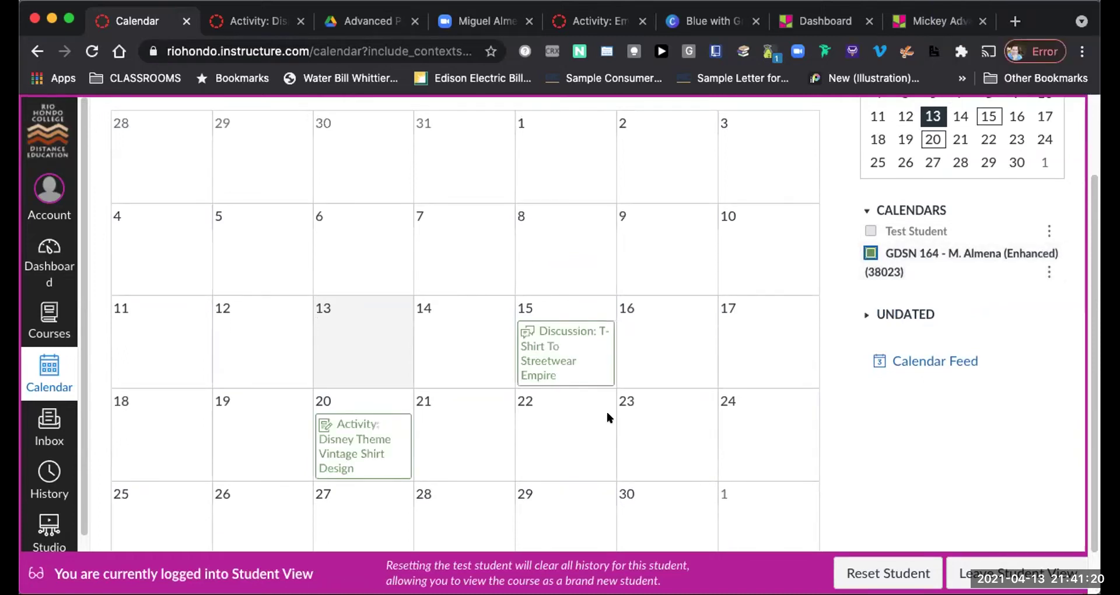
scroll(607, 416, "down", 1)
scroll(606, 414, "down", 1)
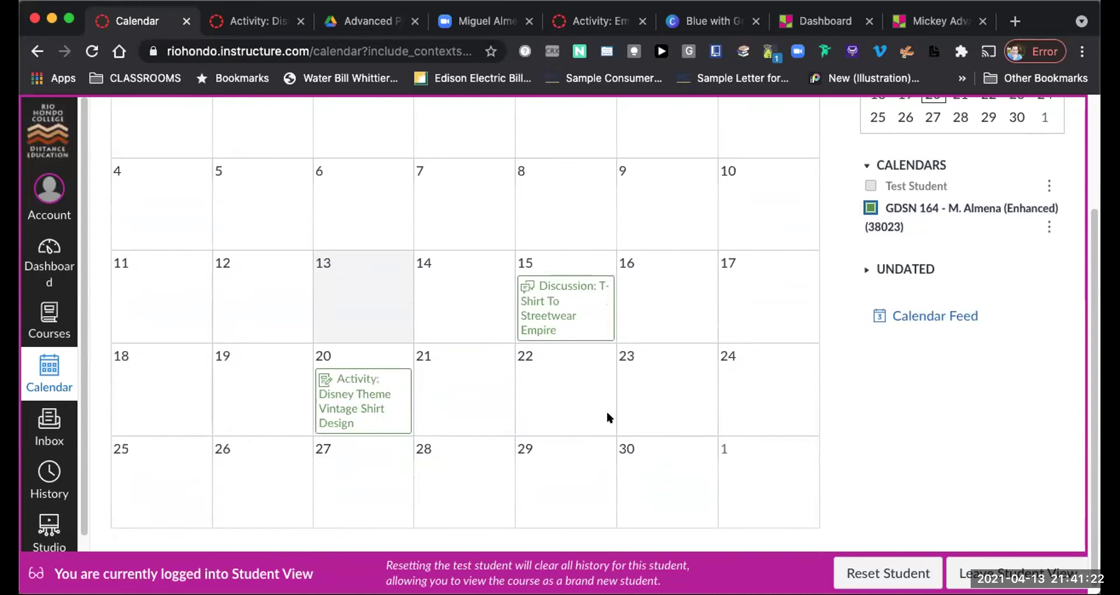
scroll(606, 414, "up", 3)
scroll(606, 414, "down", 2)
scroll(607, 418, "down", 1)
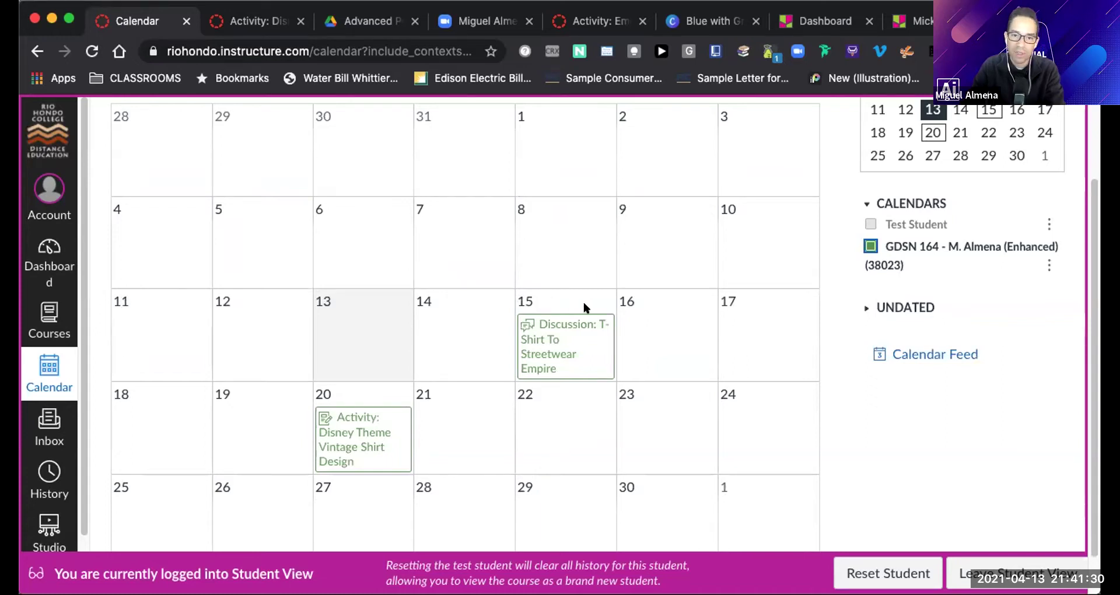
scroll(625, 281, "up", 3)
View the calendar feed link in Student View, close it, and recheck the April due dates.
left_click(242, 22)
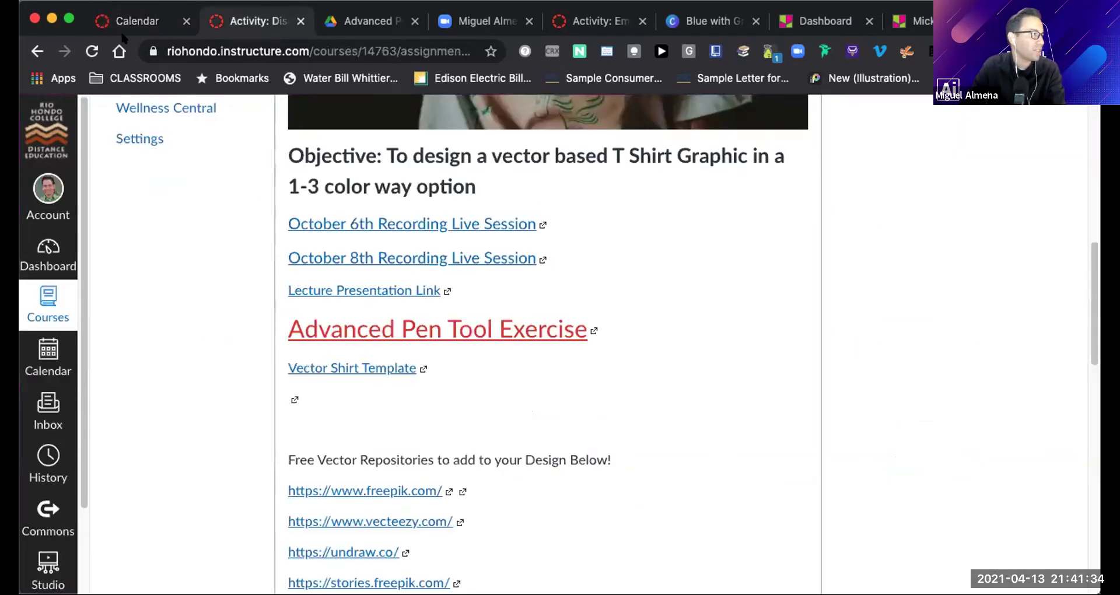
left_click(132, 22)
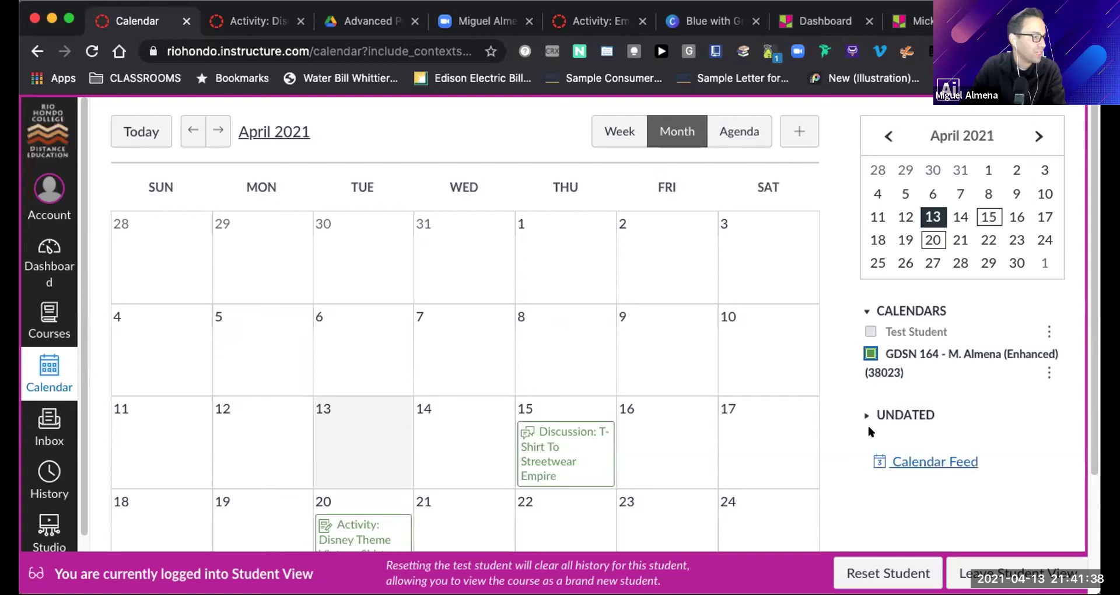
left_click(924, 461)
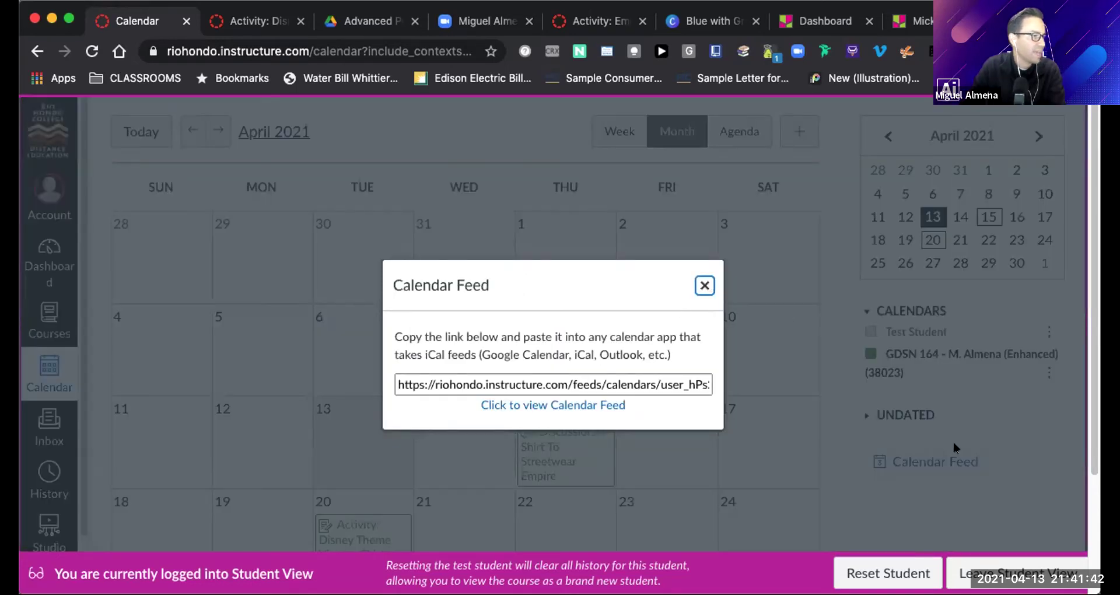
left_click(701, 285)
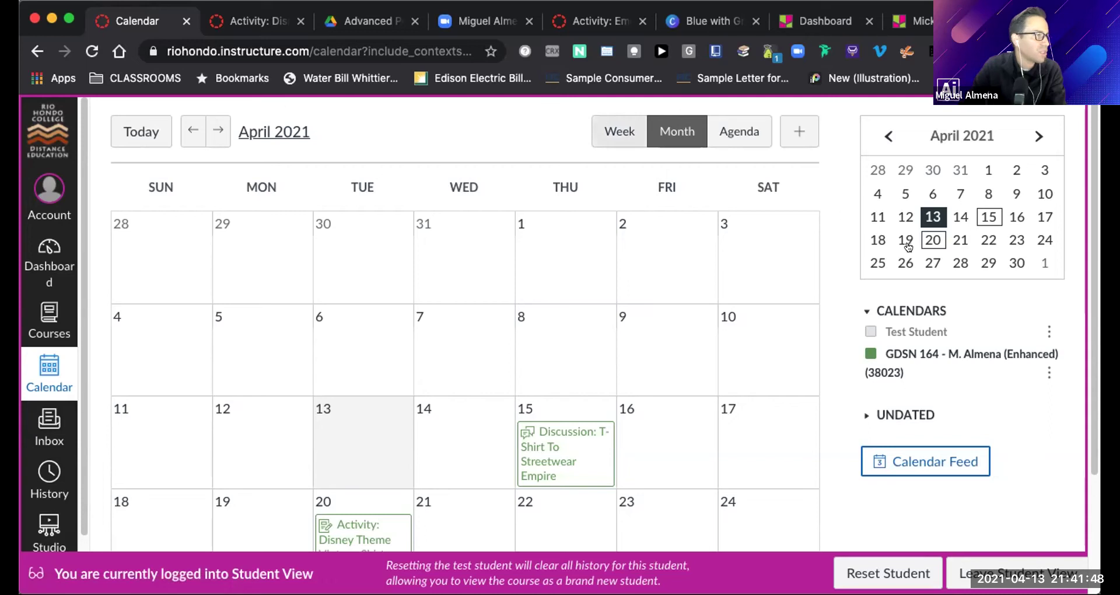
scroll(849, 412, "down", 3)
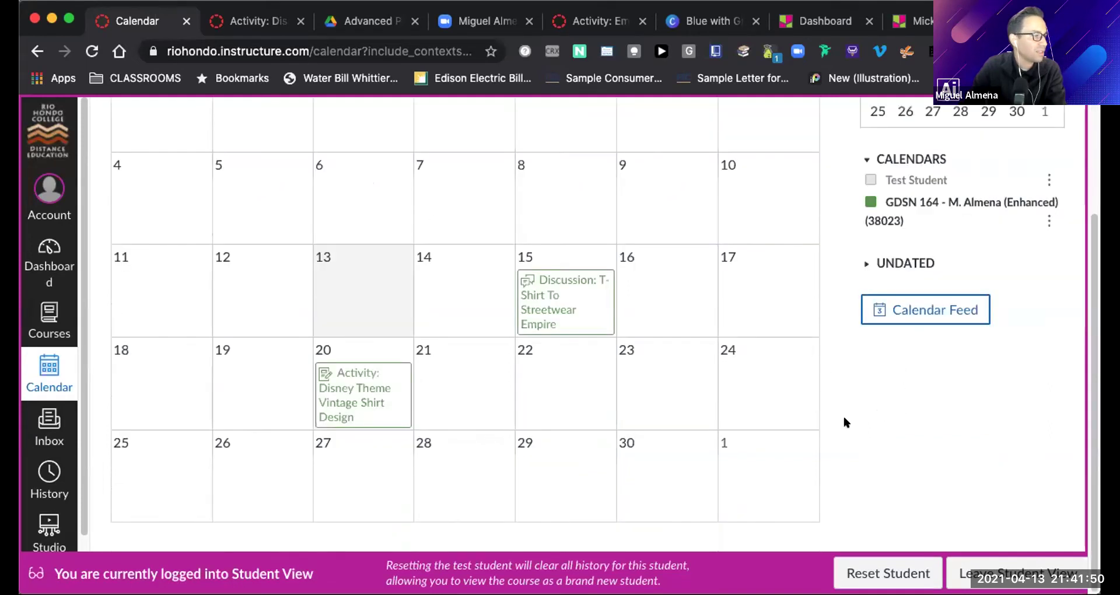
scroll(842, 414, "up", 3)
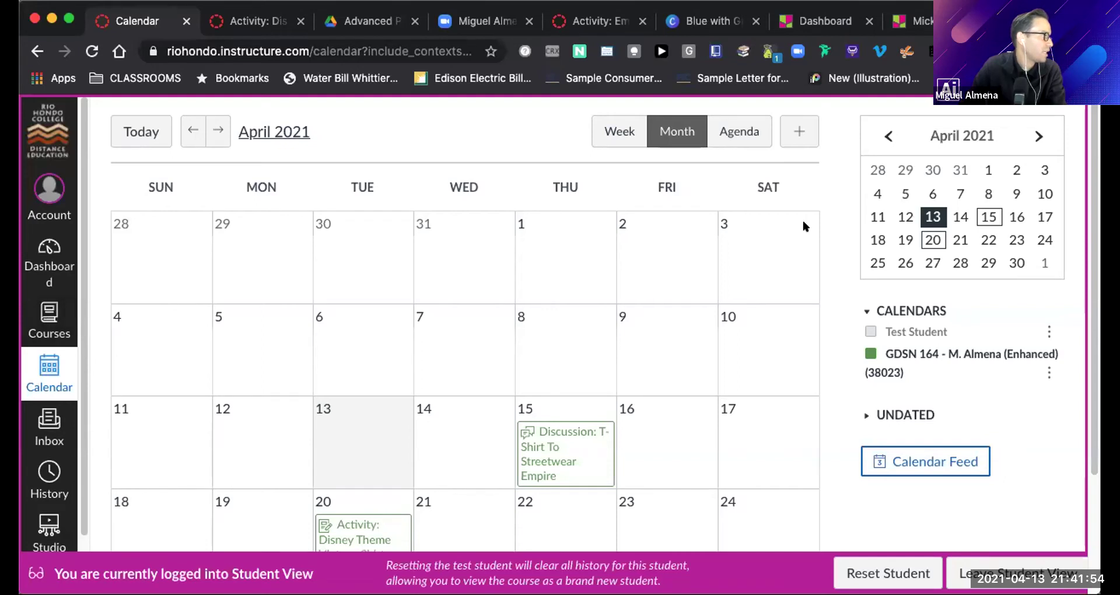
Leave Student View and open the April 15 Farm Design Classroom Visit event from the instructor's personal calendar.
left_click(979, 573)
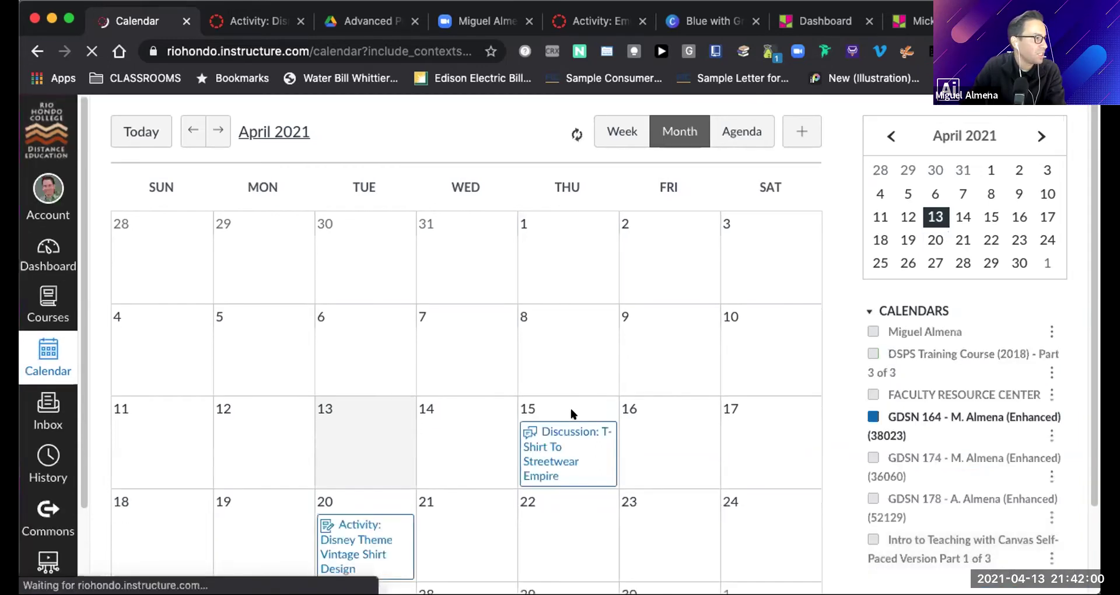
scroll(569, 420, "down", 1)
left_click(873, 298)
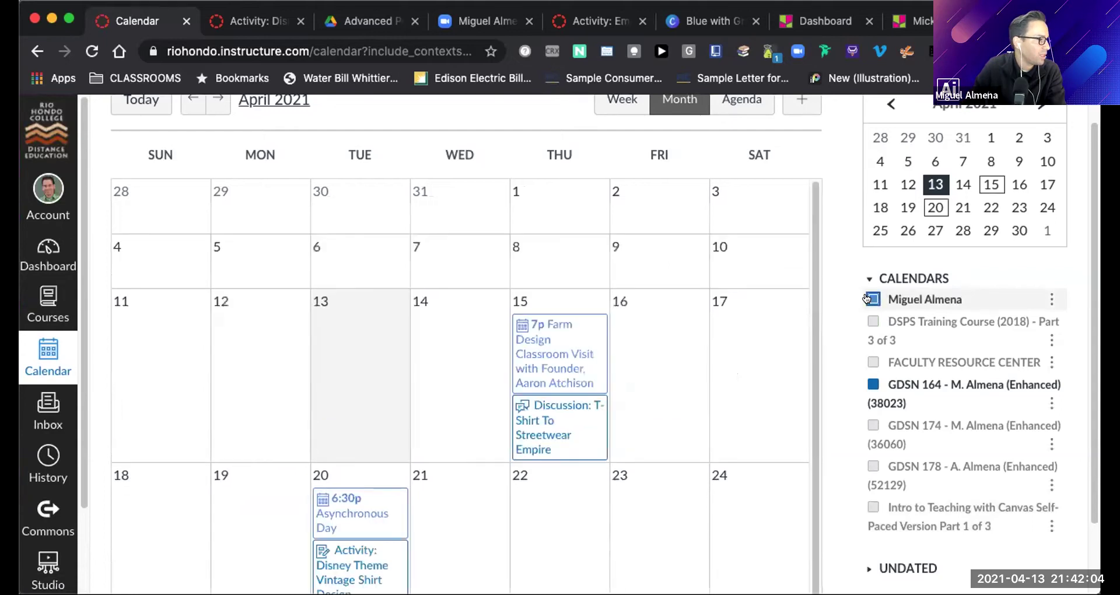
left_click(547, 350)
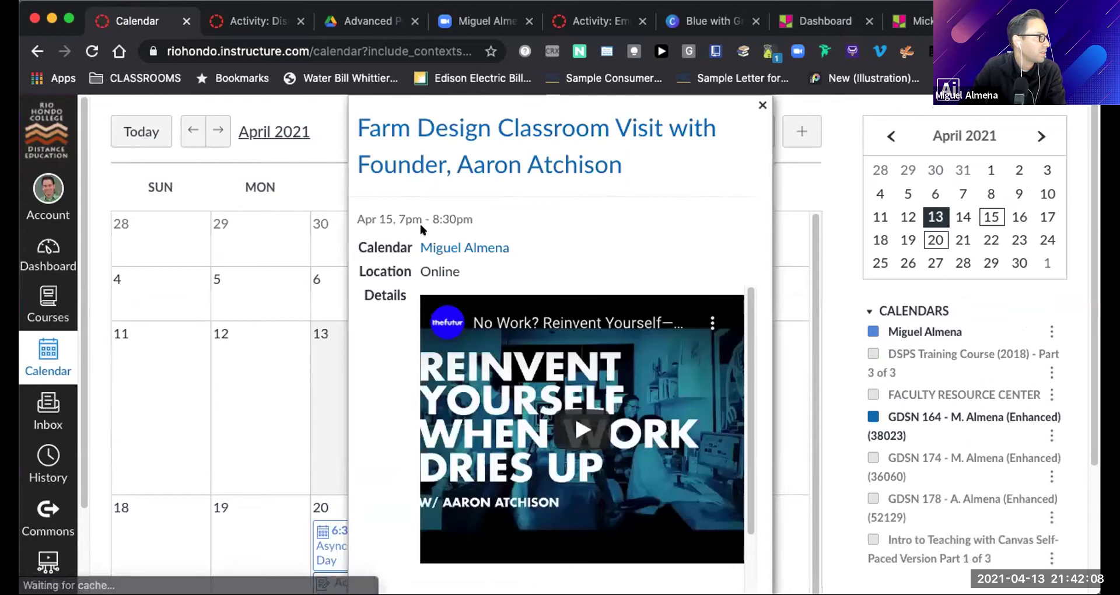
View the instructor's profile linked from the event, check its Shared Content page, and return to the calendar.
left_click(442, 245)
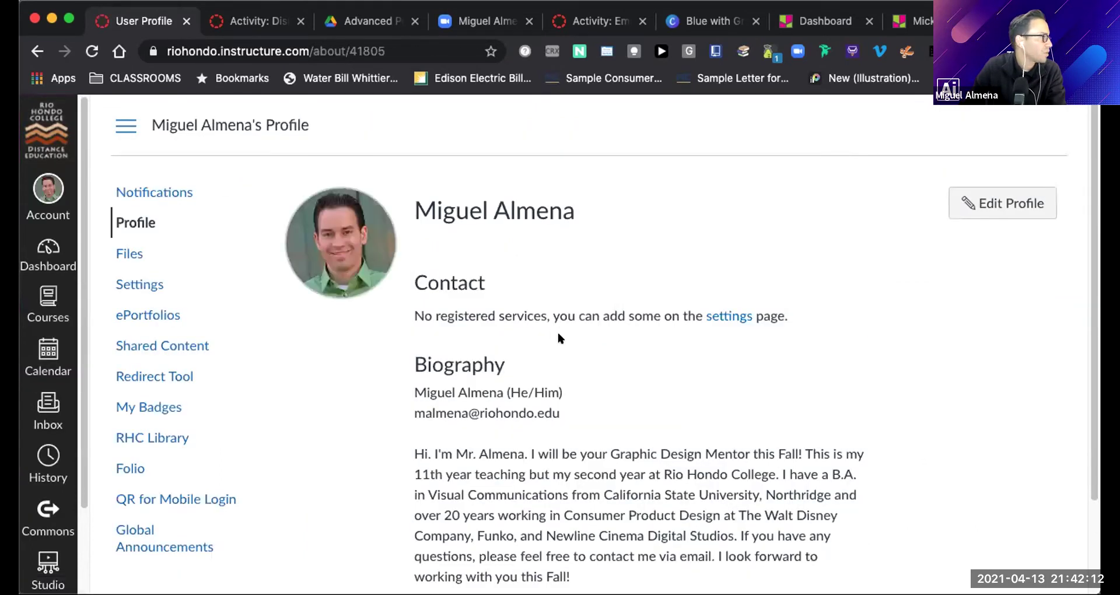
scroll(558, 337, "down", 2)
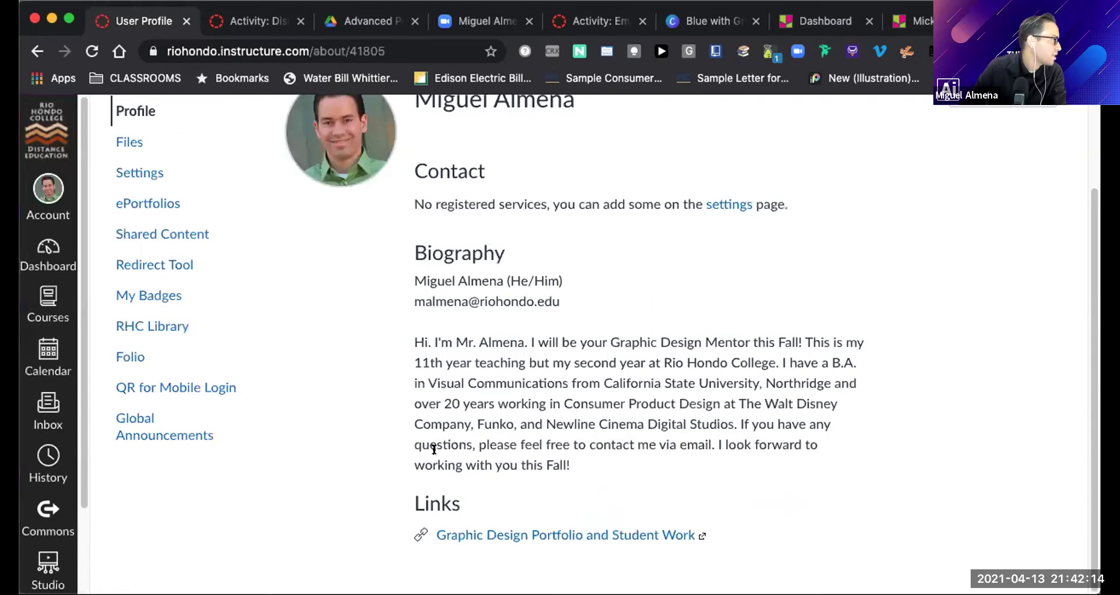
left_click(153, 235)
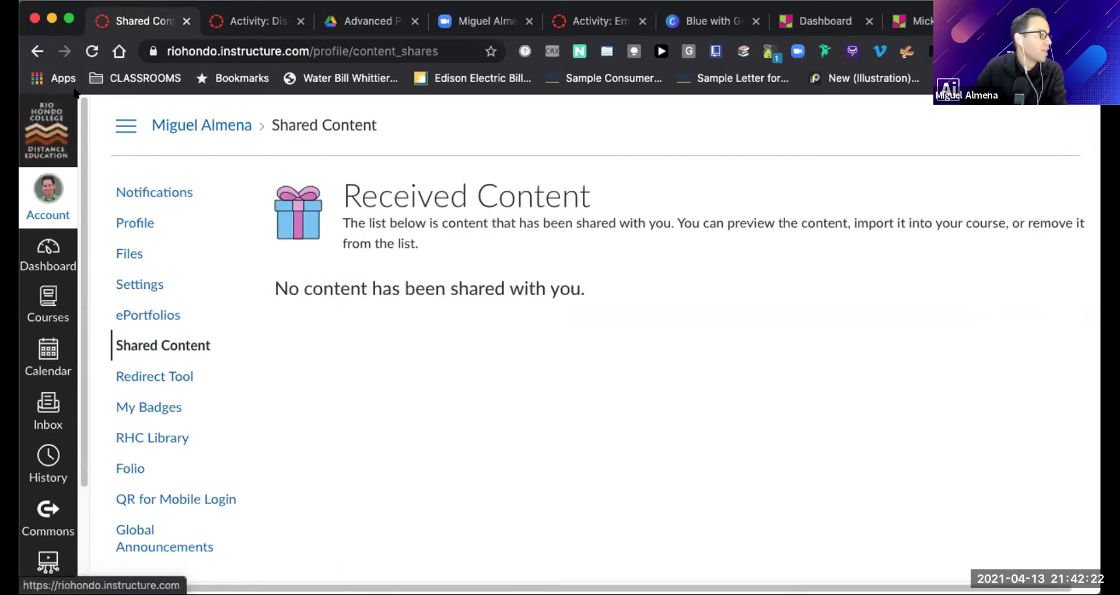
left_click(37, 51)
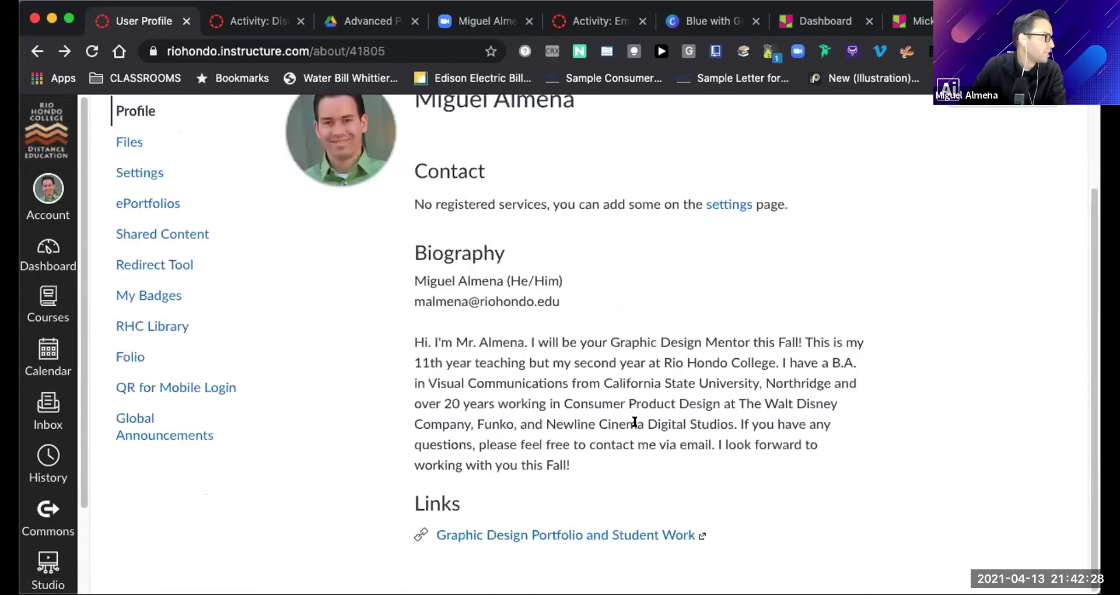
left_click(50, 352)
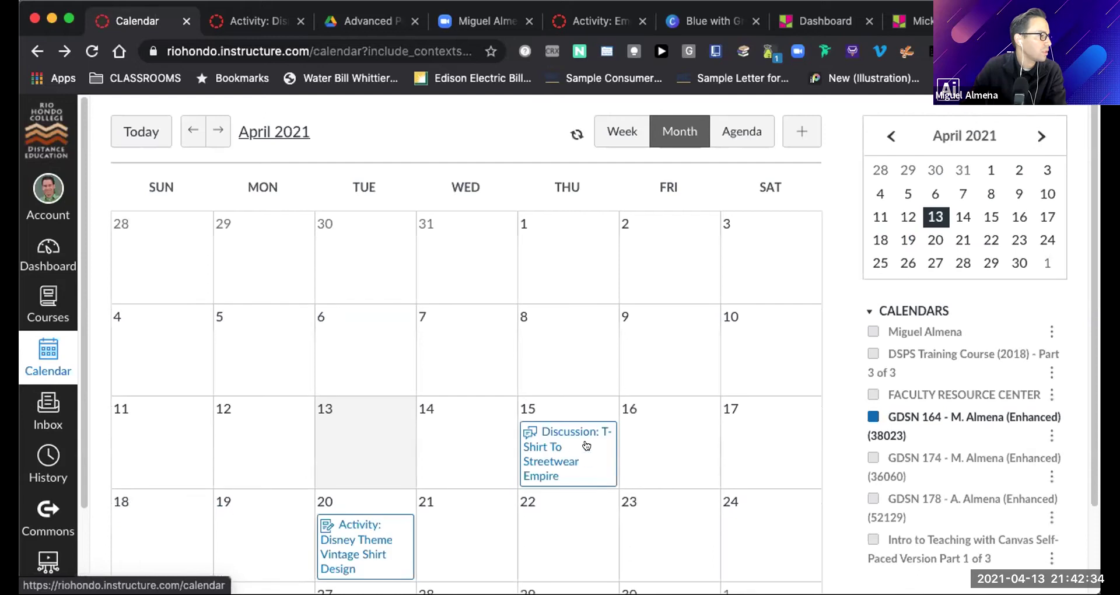
Show the instructor's personal calendar again and read the details of the Farm Design Classroom Visit event.
left_click(873, 331)
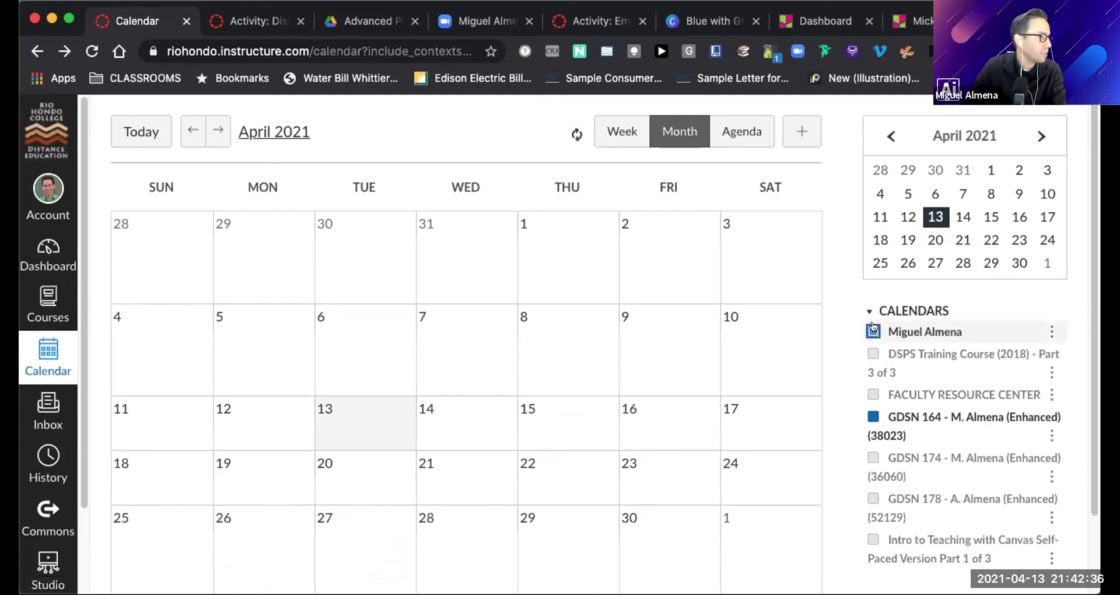
left_click(533, 378)
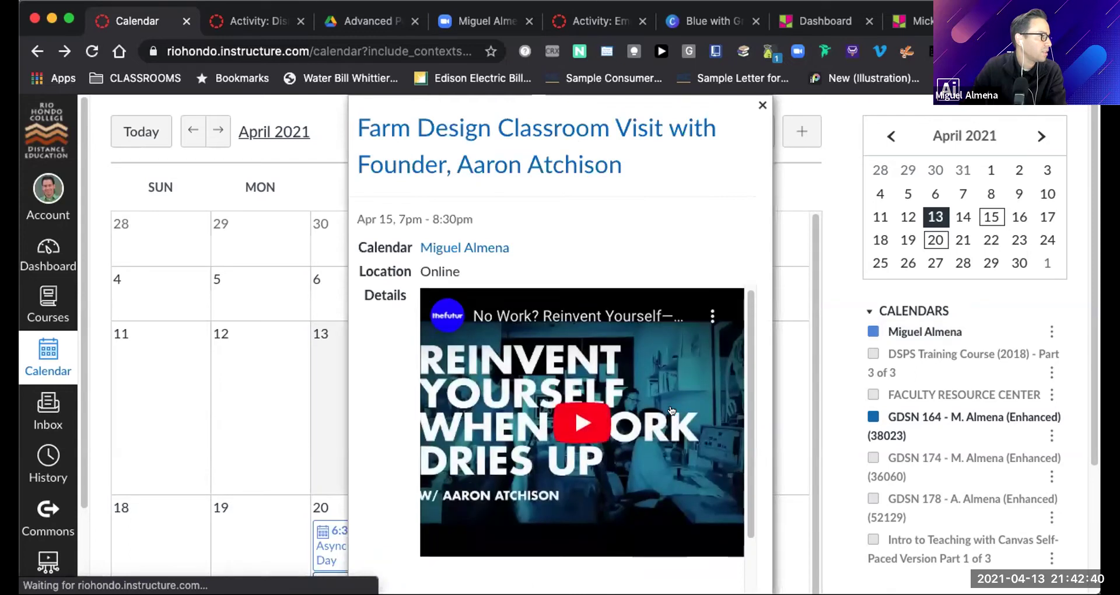
scroll(672, 410, "down", 8)
scroll(648, 406, "up", 8)
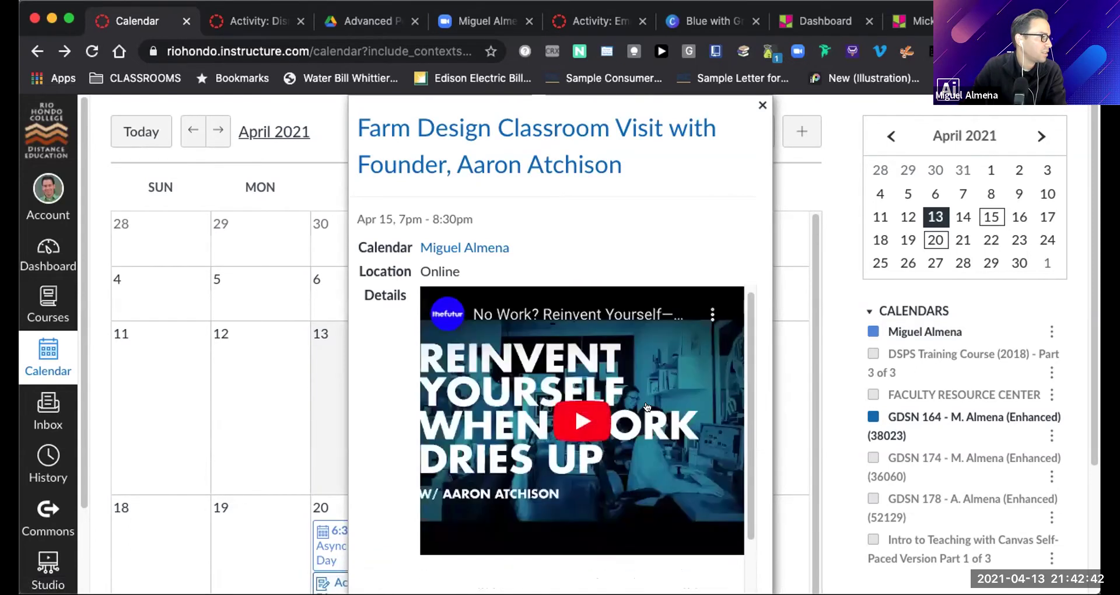
Open the share link of the event's embedded video on YouTube, then close the video page and event details.
left_click(711, 315)
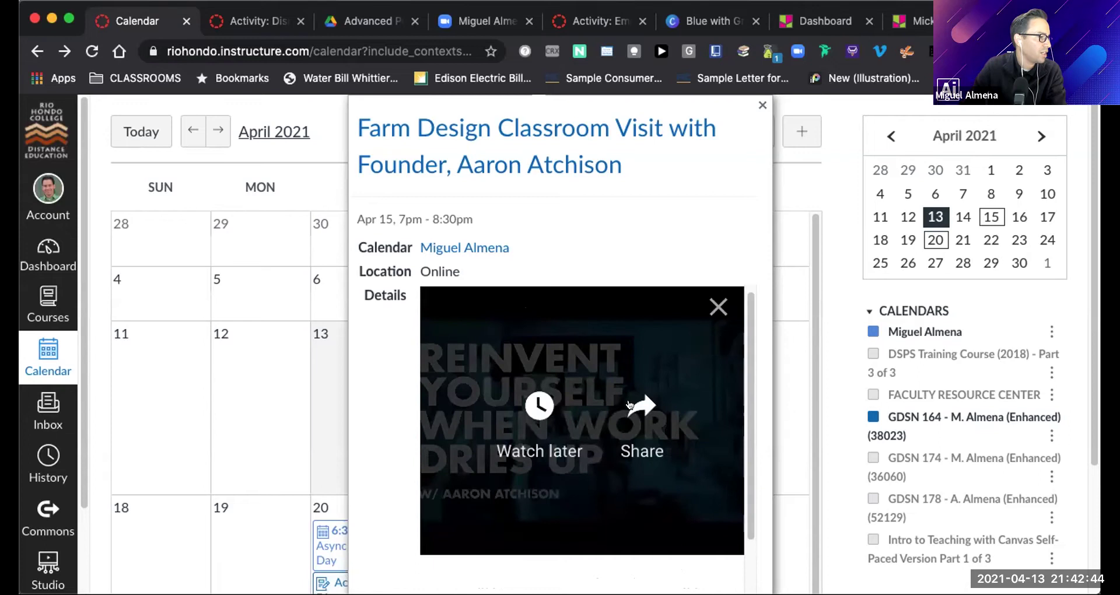
left_click(630, 411)
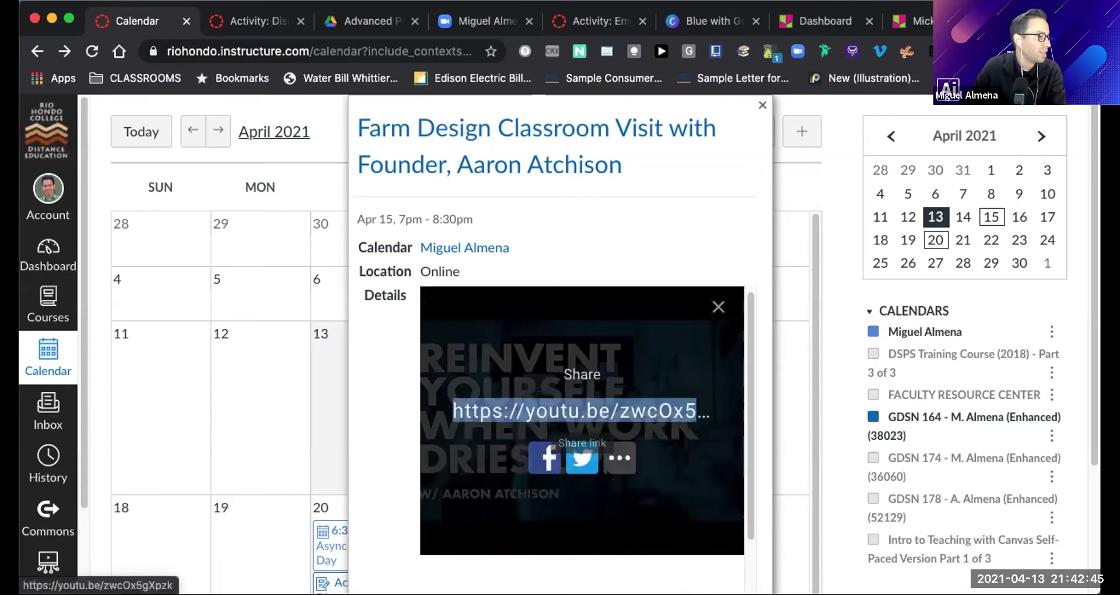
left_click(588, 407)
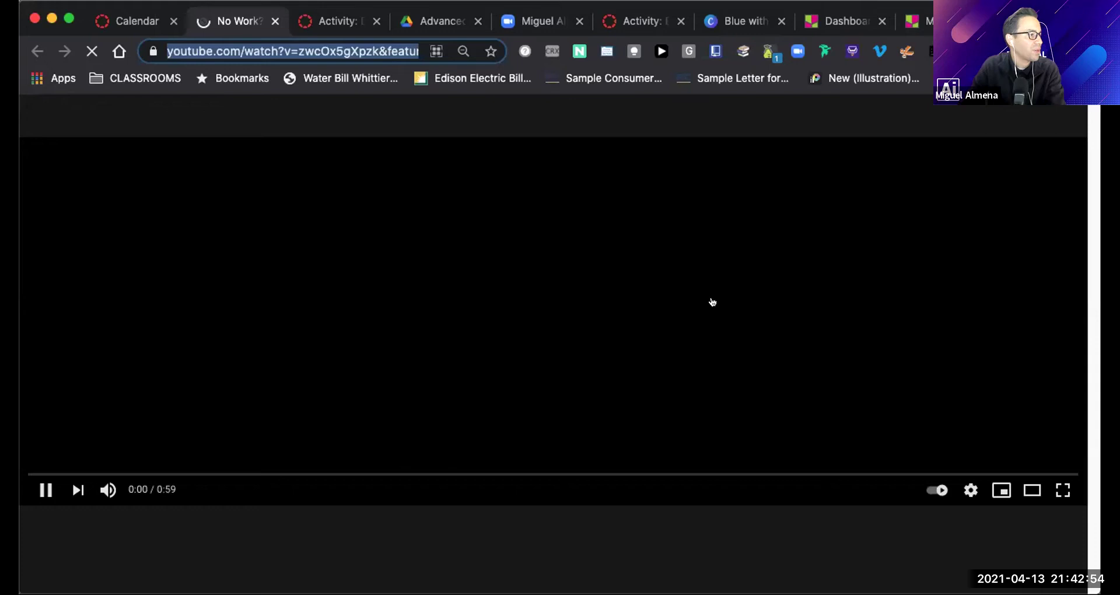
key("super+w")
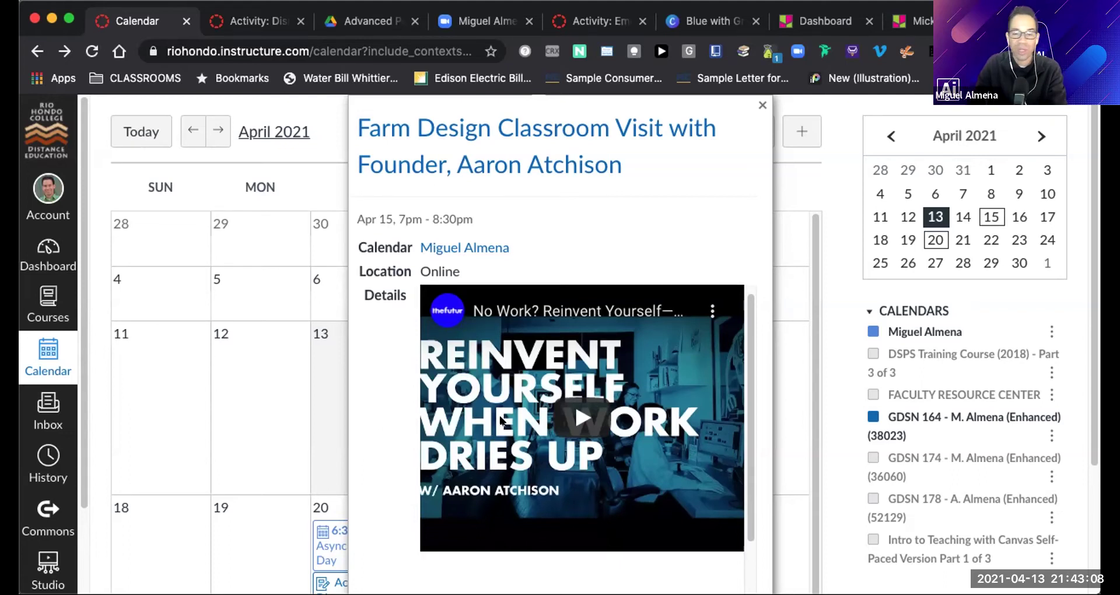
scroll(500, 420, "down", 1)
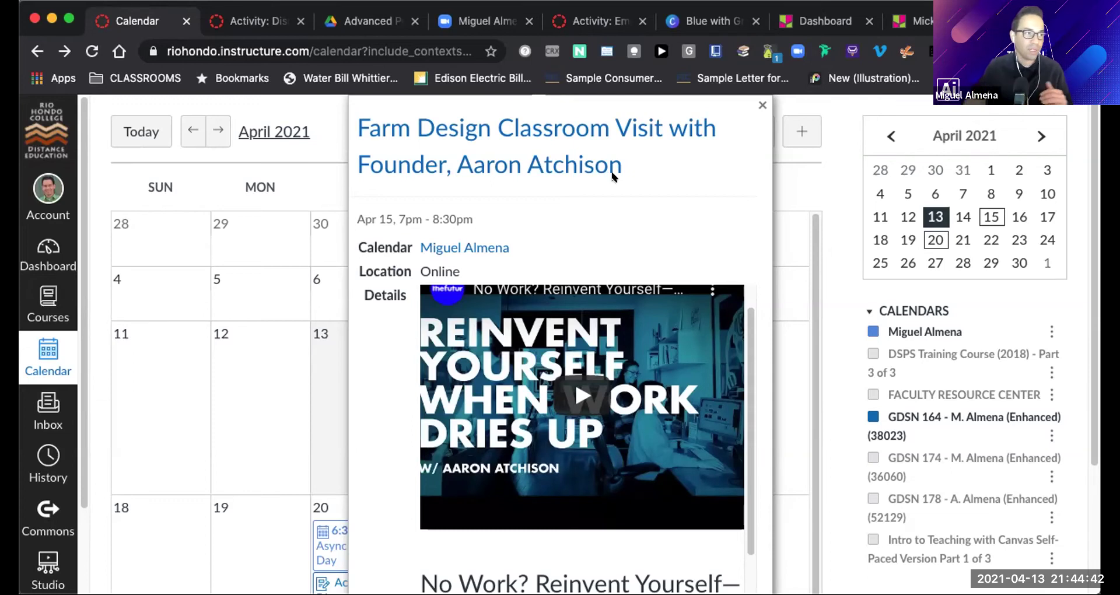
left_click(760, 103)
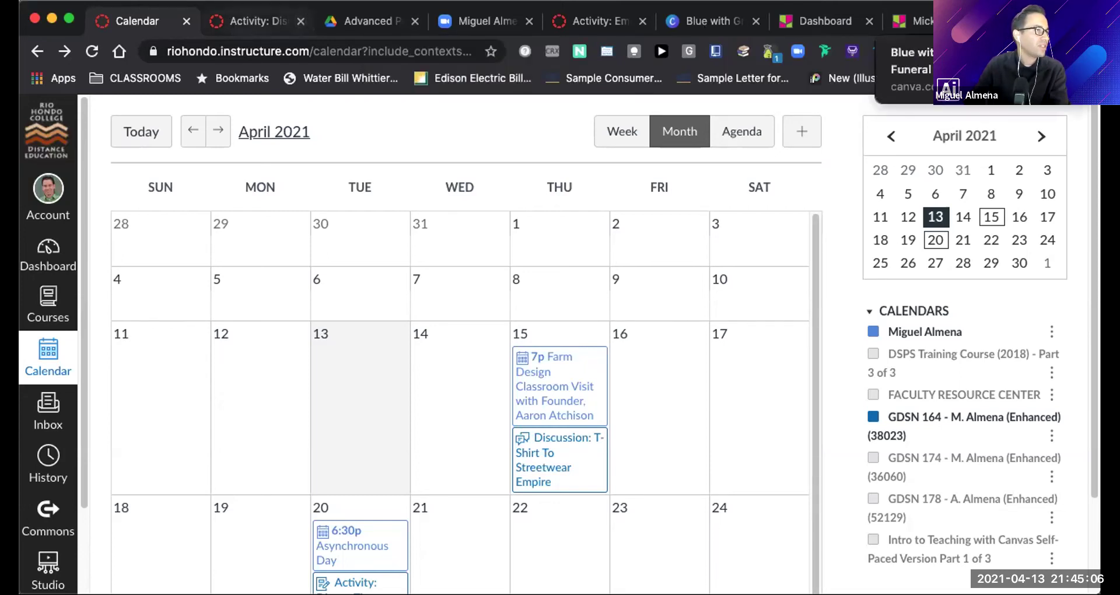
Switch to the Mickey Advanced Pen Tool Check In board on Padlet and review the tracing progress images posted by the students.
left_click(921, 21)
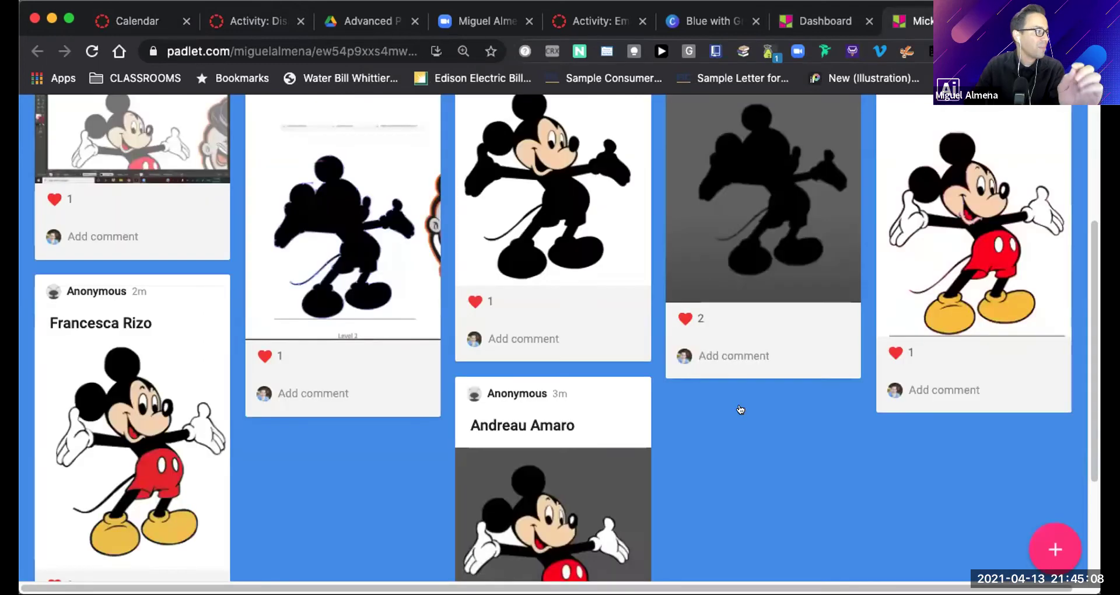
scroll(688, 371, "up", 2)
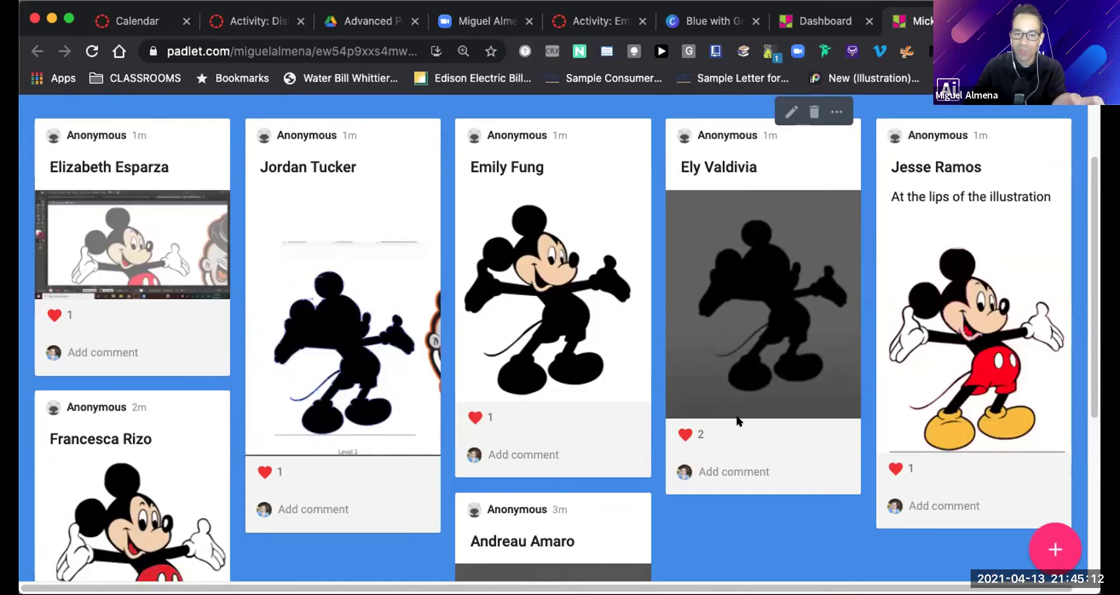
scroll(739, 420, "down", 1)
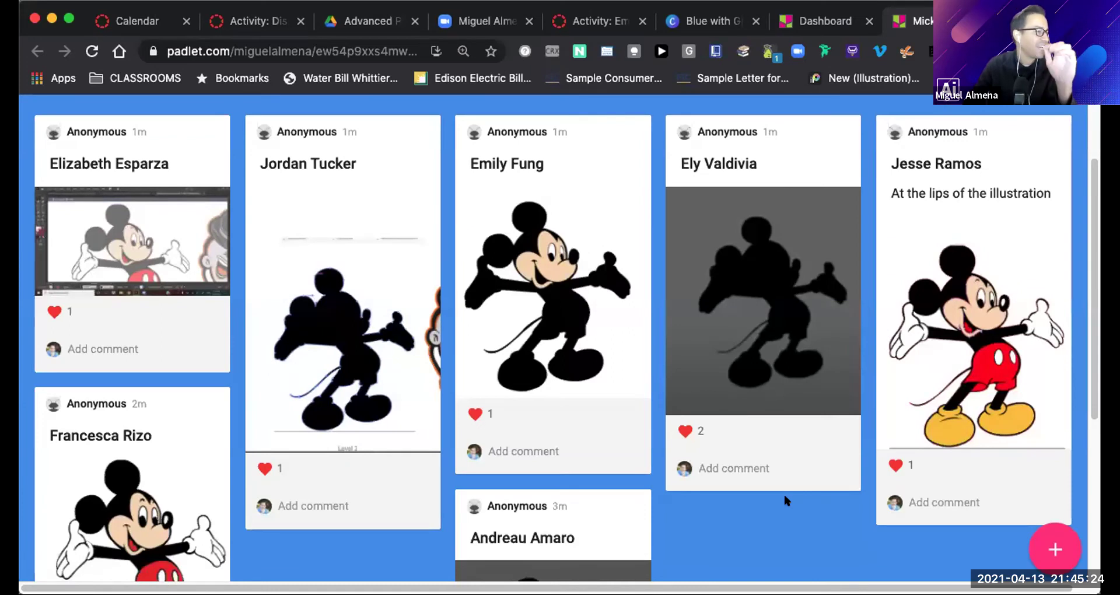
scroll(785, 497, "down", 3)
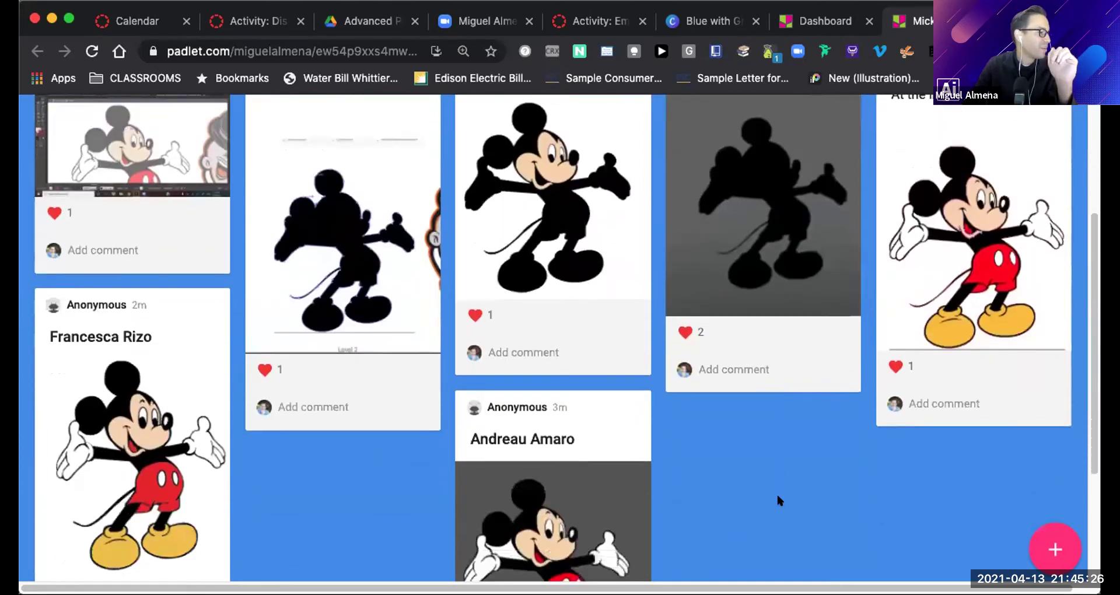
scroll(777, 496, "up", 2)
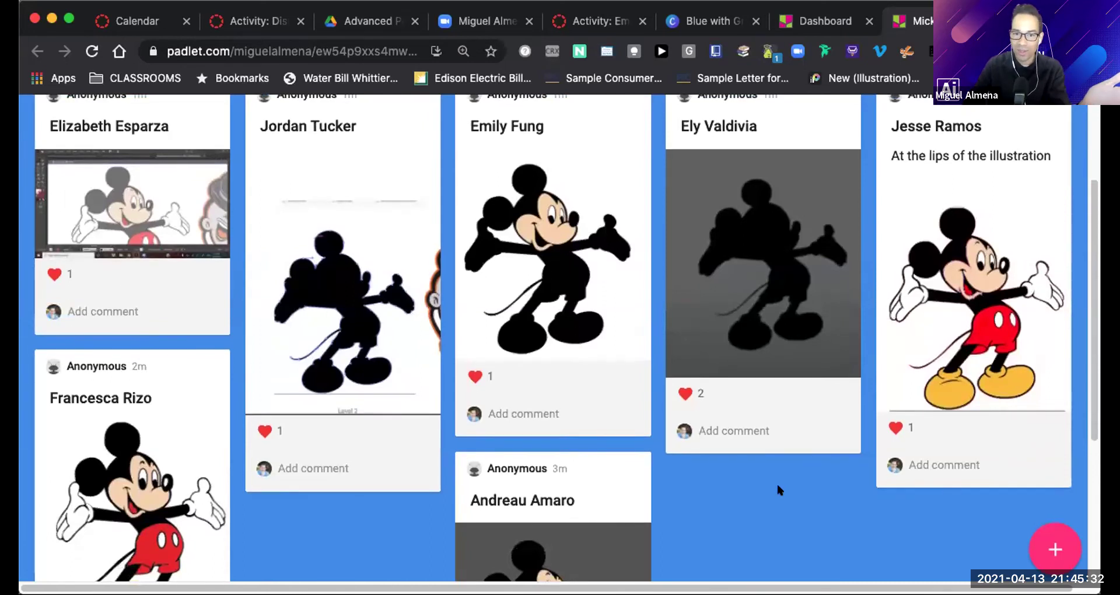
scroll(777, 489, "up", 1)
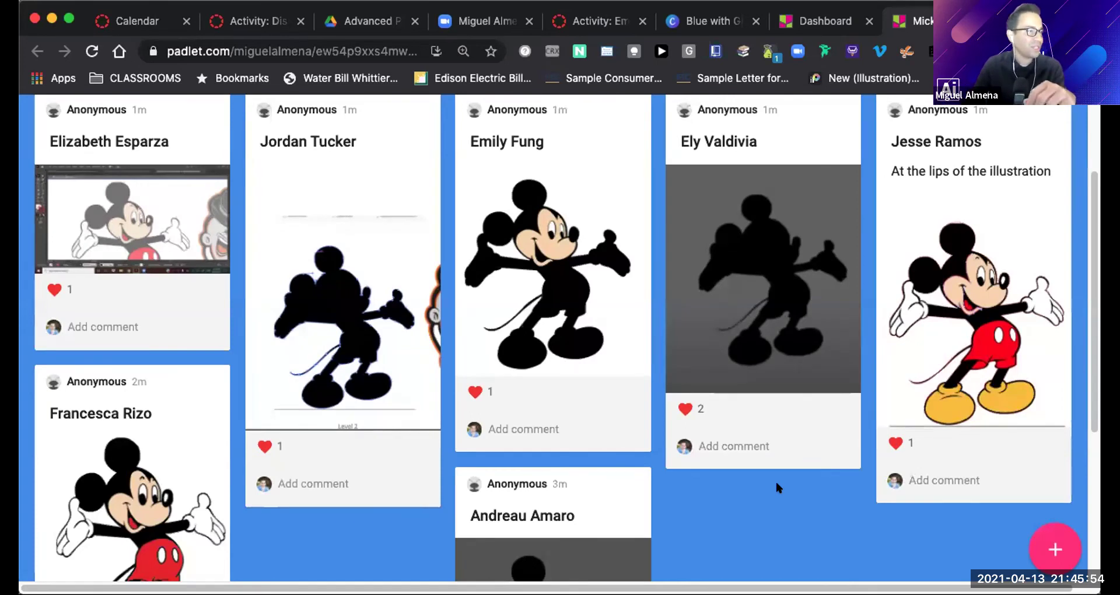
scroll(775, 484, "up", 1)
scroll(747, 485, "down", 4)
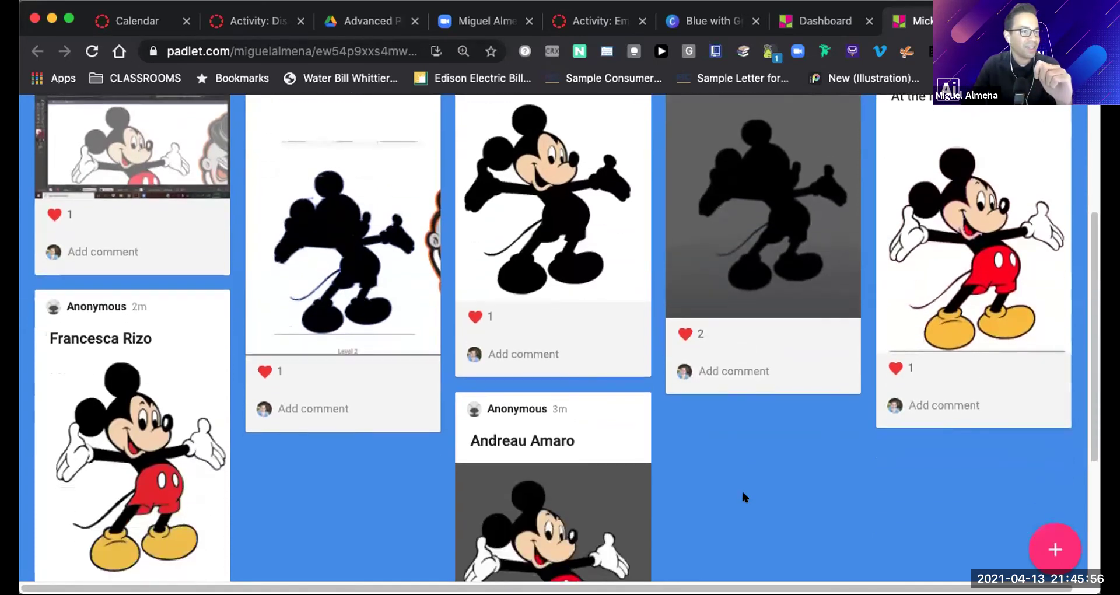
scroll(743, 496, "up", 3)
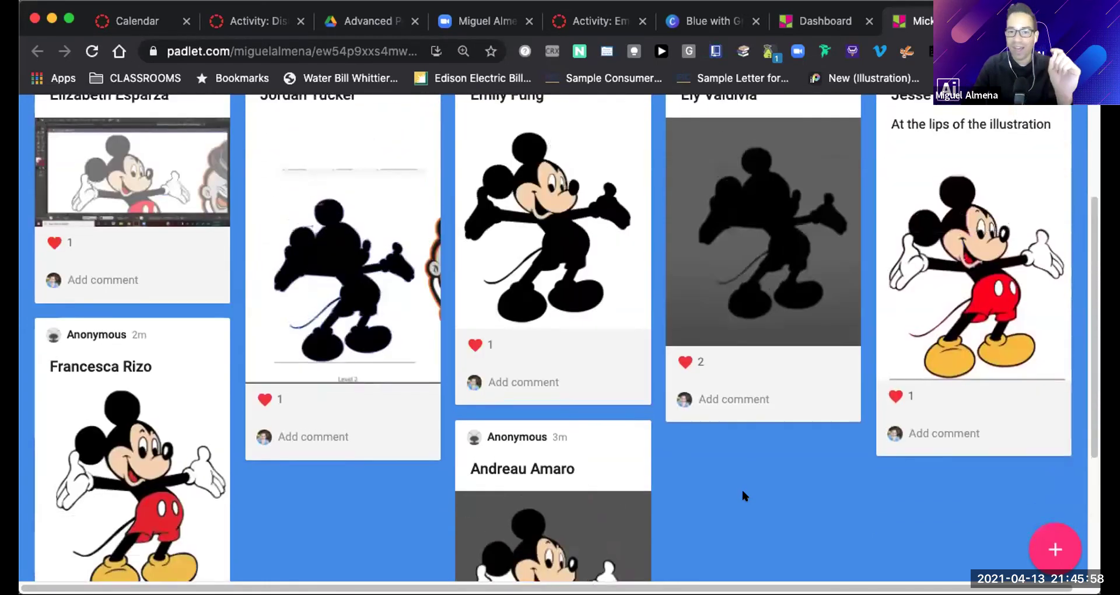
scroll(742, 493, "up", 1)
scroll(741, 490, "down", 5)
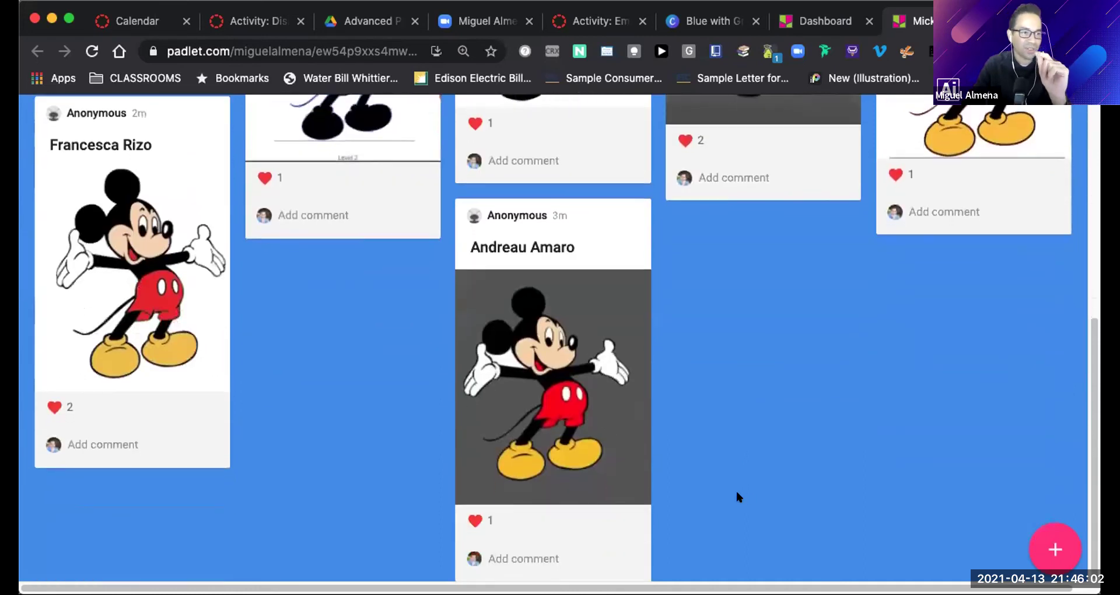
scroll(736, 496, "up", 6)
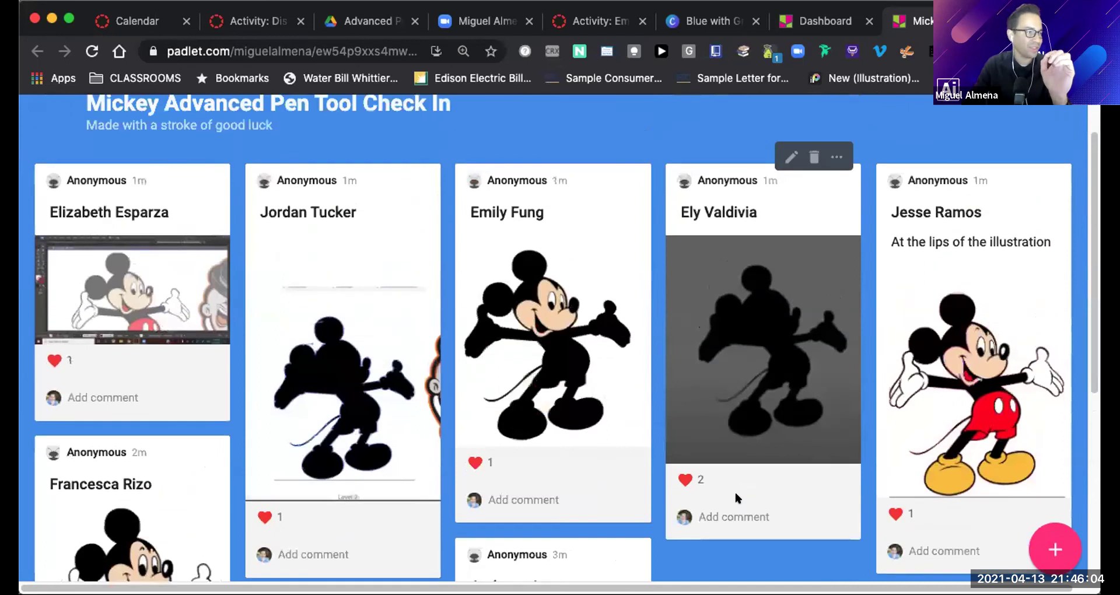